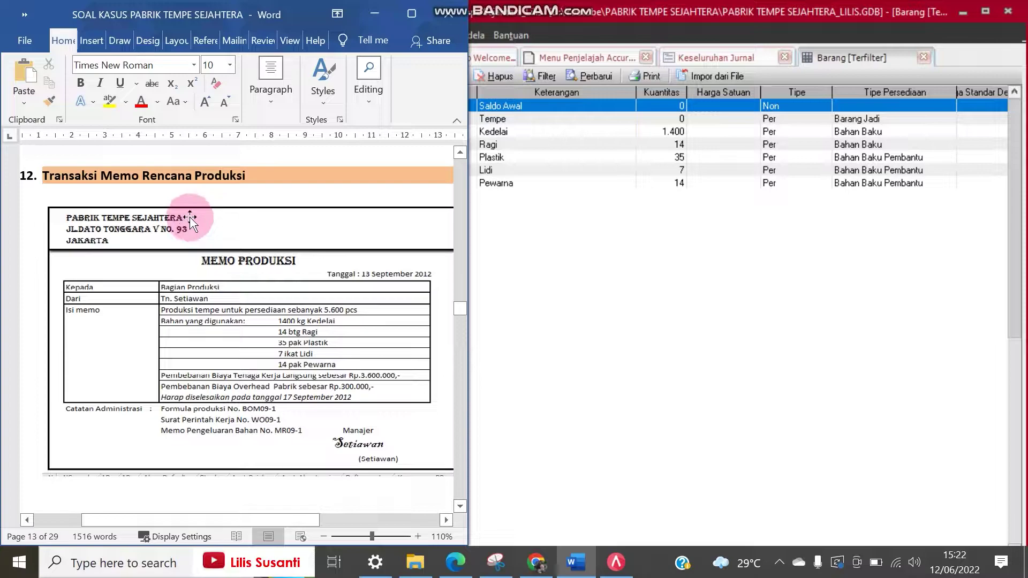
# Enlarge the production memo of transaction 12 to 130% and read its quantity, materials, costs and document numbers
pyautogui.click(572, 14)
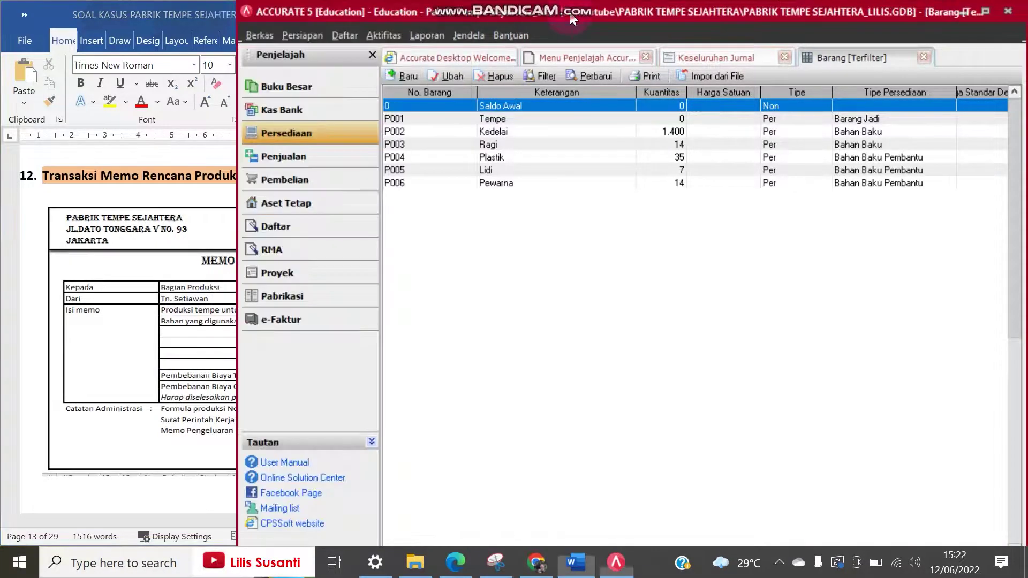
pyautogui.click(168, 224)
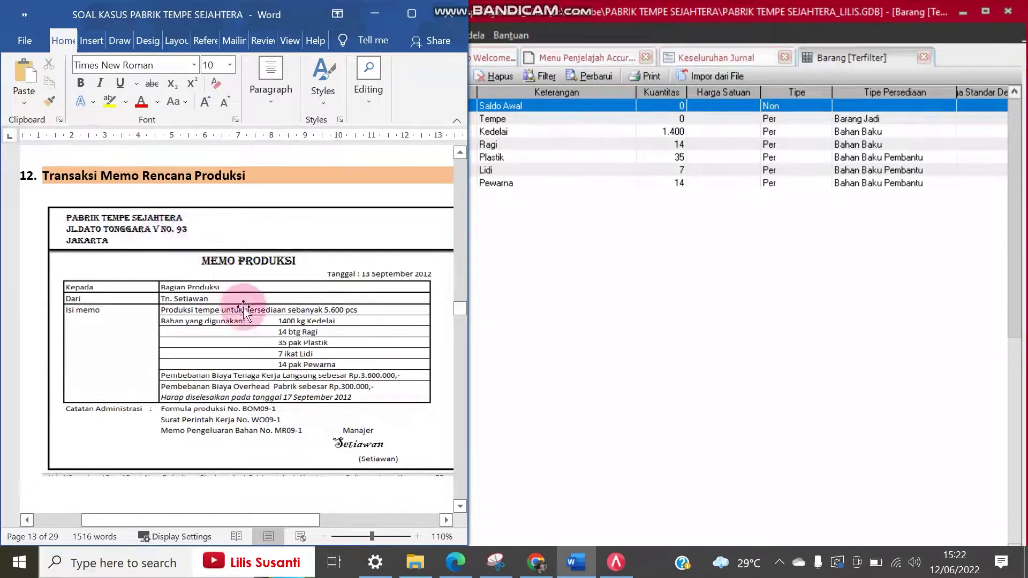
pyautogui.click(418, 536)
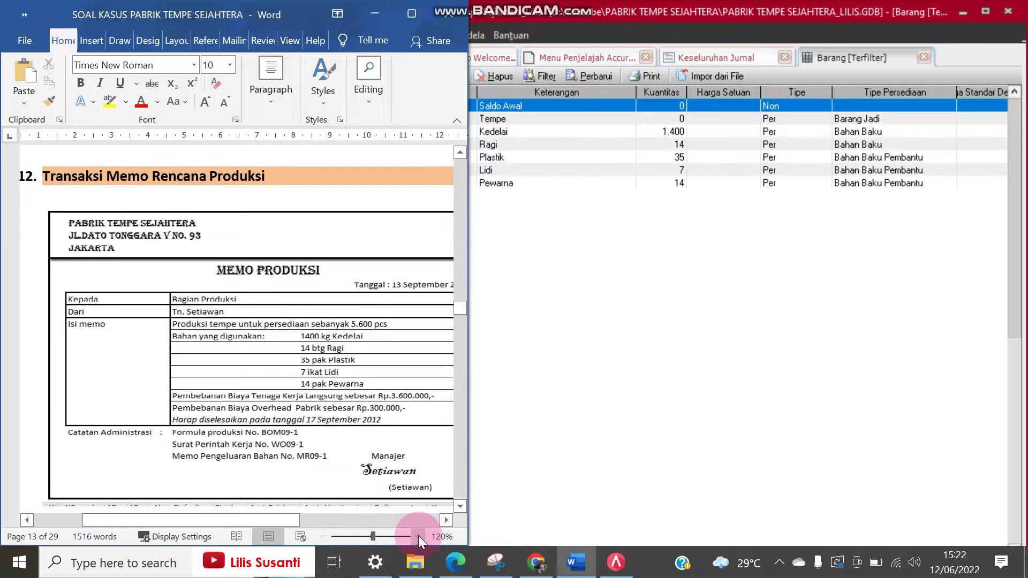
pyautogui.click(418, 536)
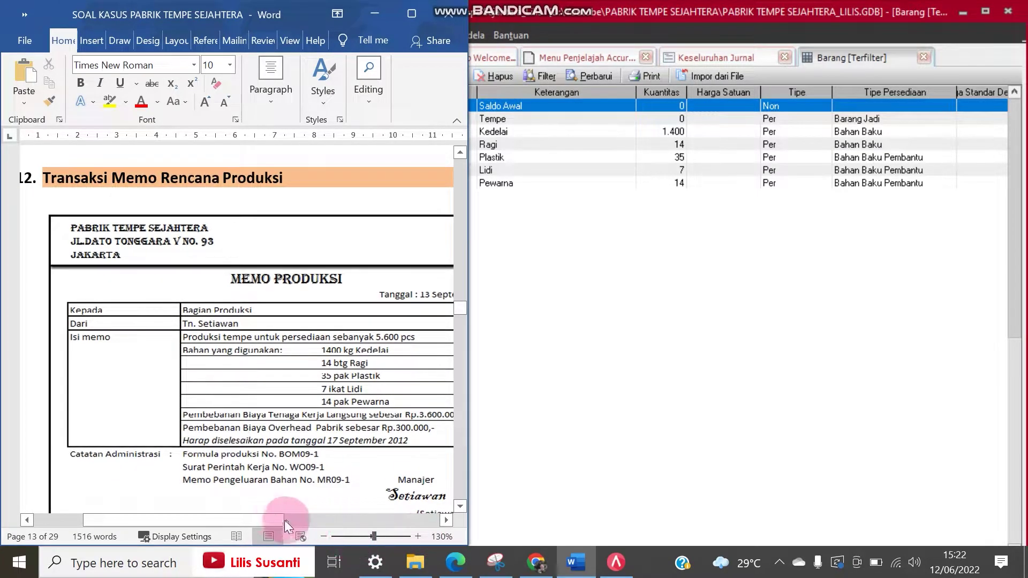
pyautogui.moveTo(284, 520); pyautogui.dragTo(285, 521)
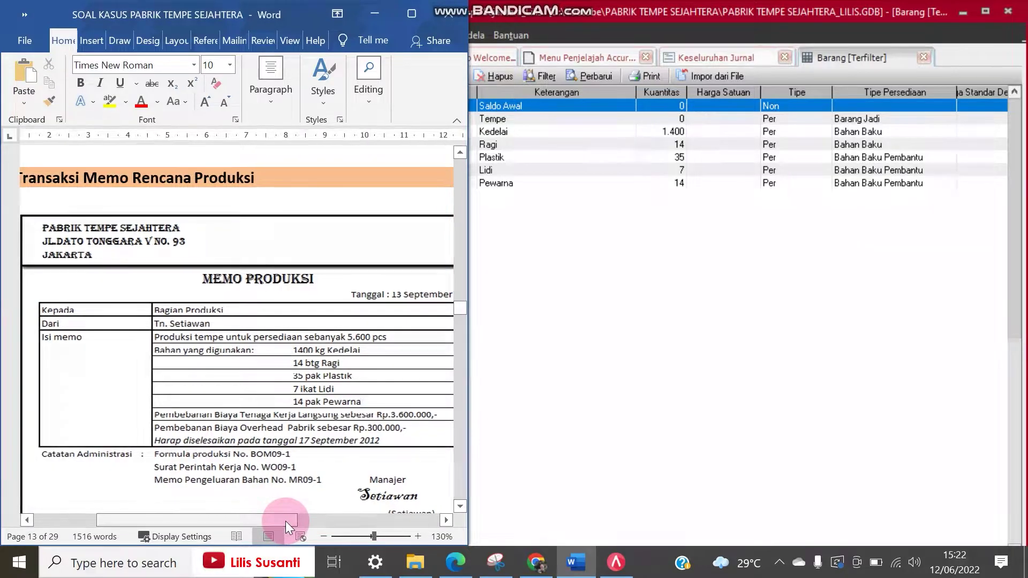
pyautogui.click(459, 507)
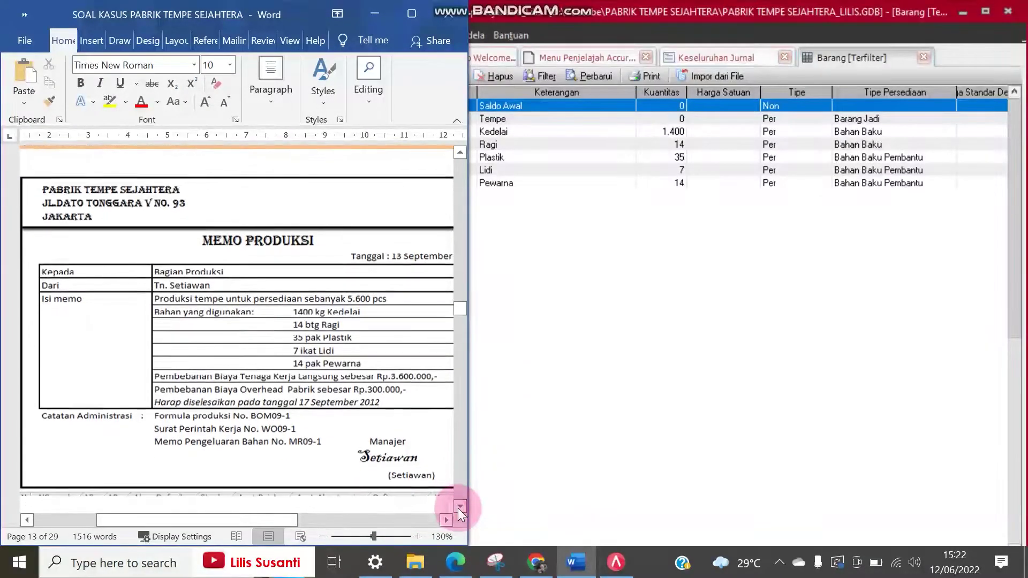
pyautogui.moveTo(279, 521); pyautogui.dragTo(287, 519)
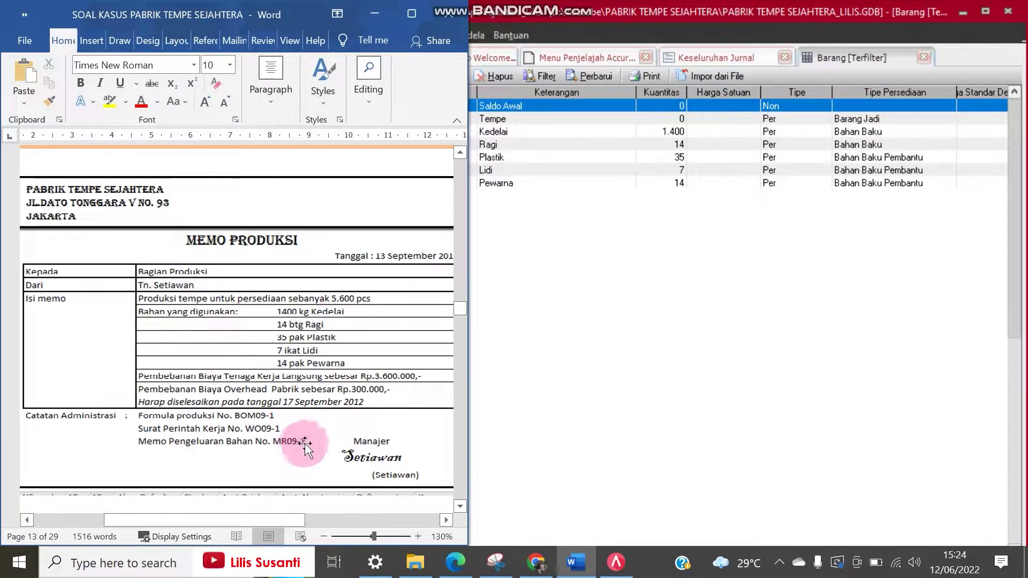
# Switch to ACCURATE 5, narrow its window beside the memo and start a new product formula in the Pabrikasi module
pyautogui.click(539, 375)
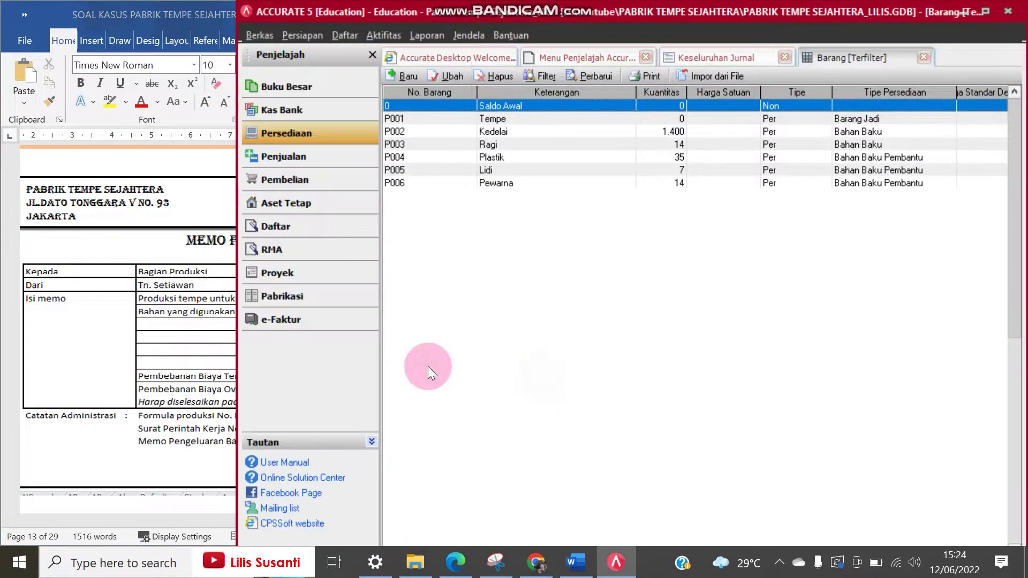
pyautogui.moveTo(236, 387); pyautogui.dragTo(281, 382)
pyautogui.click(249, 382)
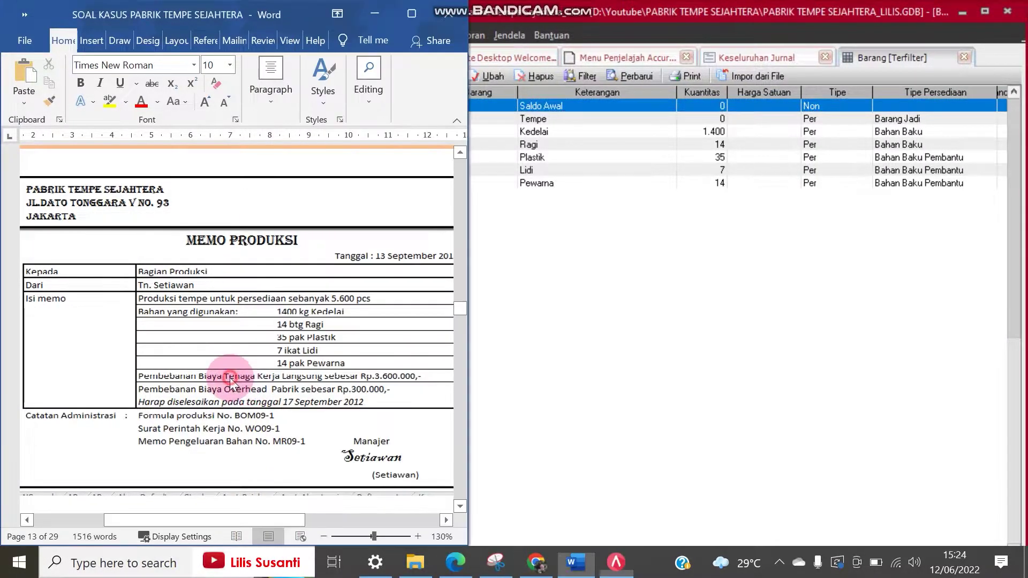
pyautogui.click(557, 351)
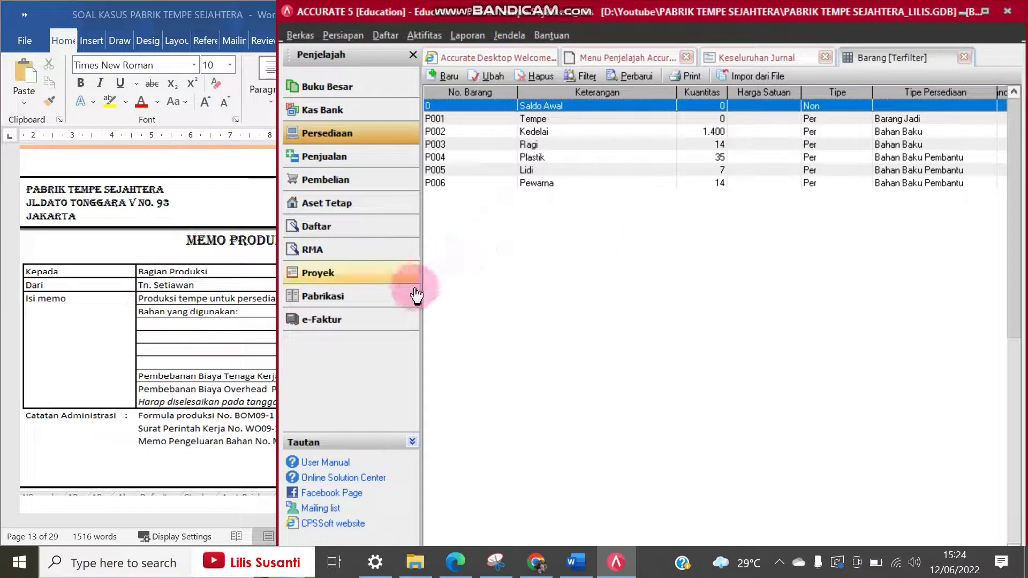
pyautogui.click(195, 262)
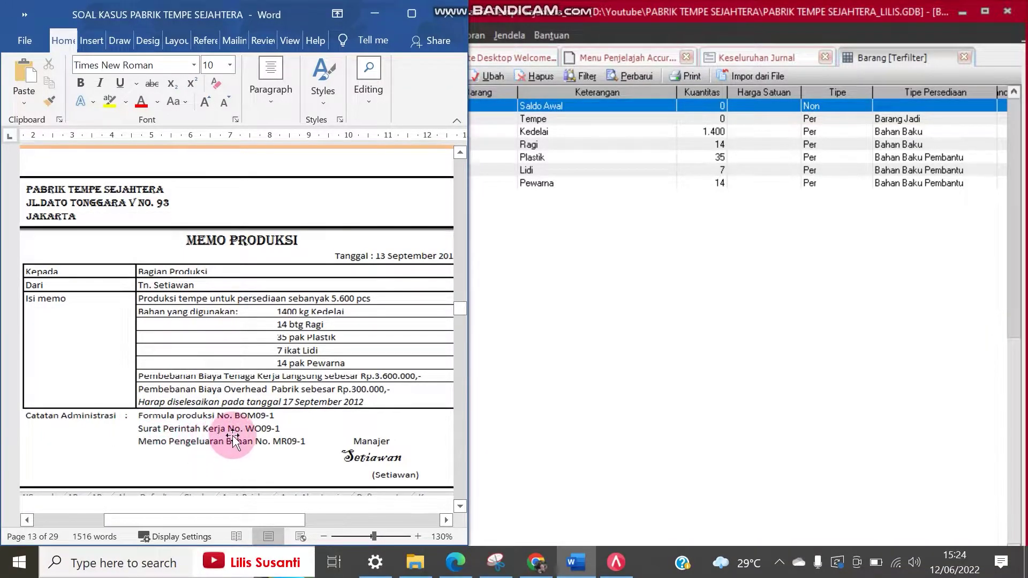
pyautogui.click(571, 351)
pyautogui.click(382, 308)
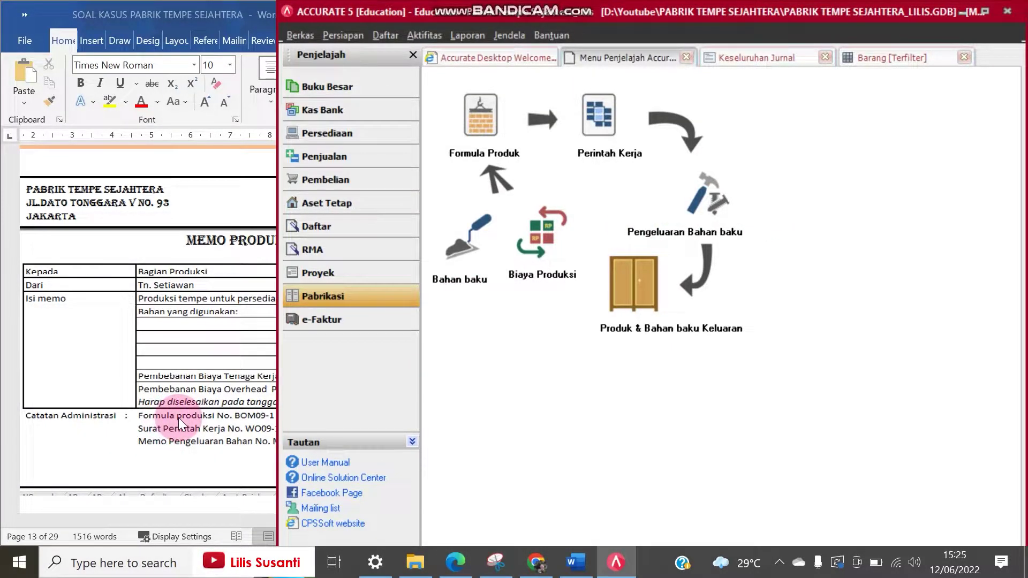
pyautogui.click(488, 129)
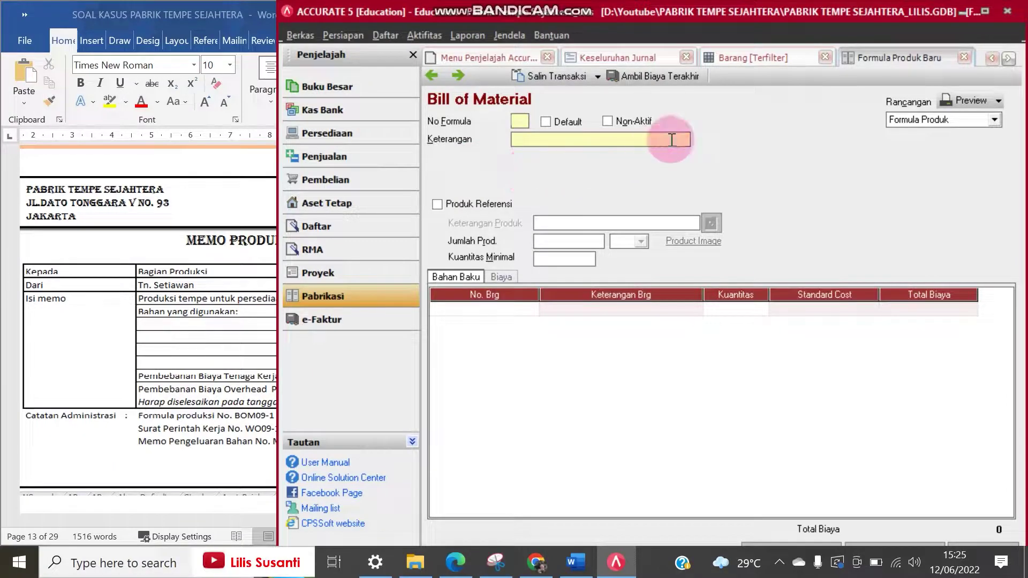
# Check the inventory type of item P001 Tempe in its item record and close the record with the type kept as Barang Jadi
pyautogui.click(760, 56)
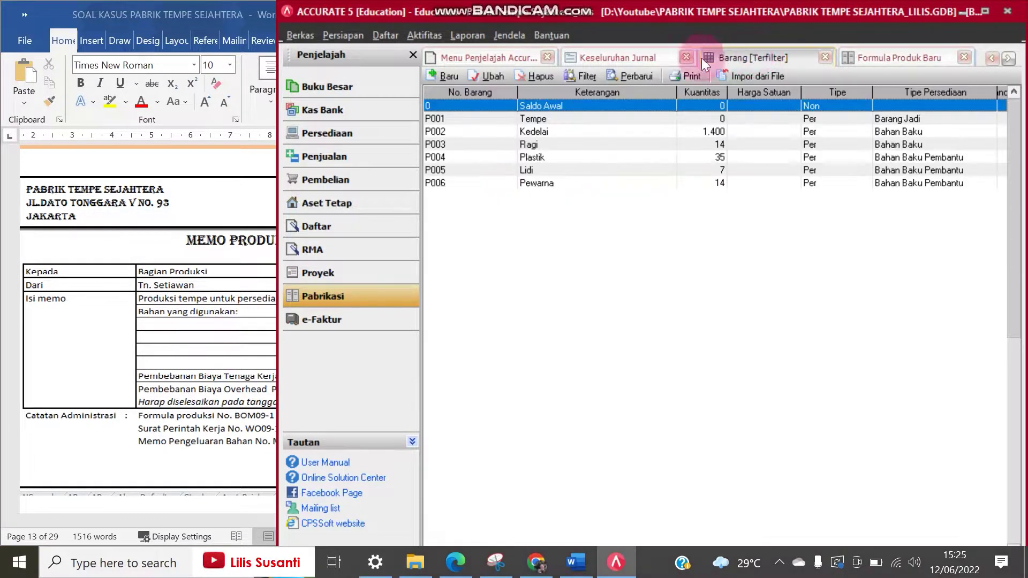
pyautogui.click(577, 119)
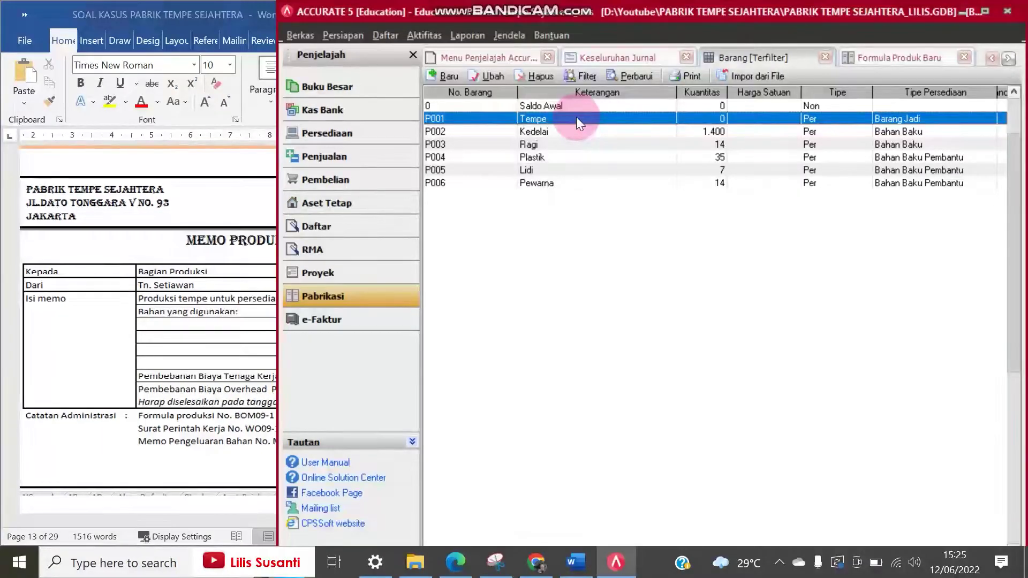
pyautogui.doubleClick(577, 119)
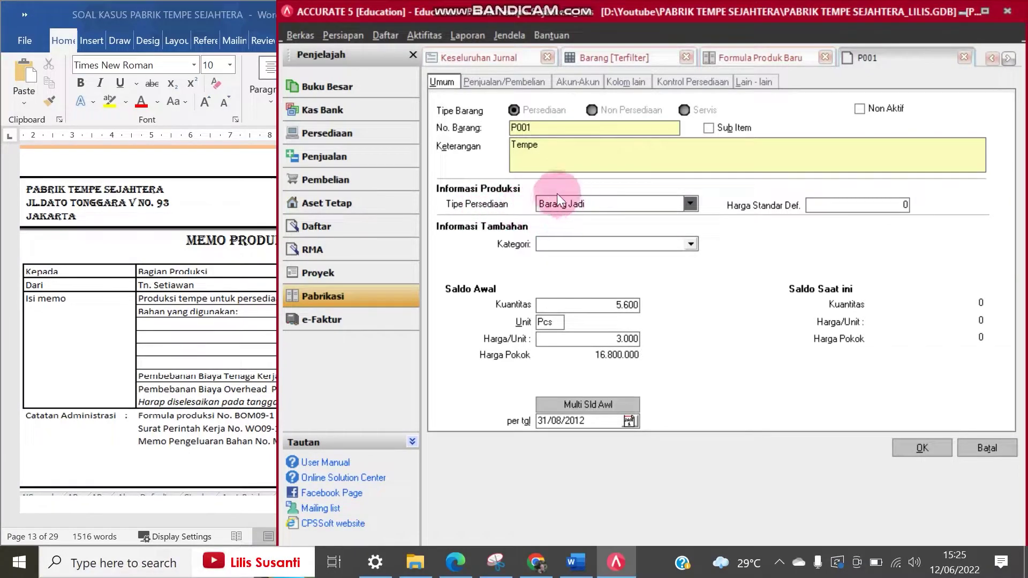
pyautogui.click(586, 204)
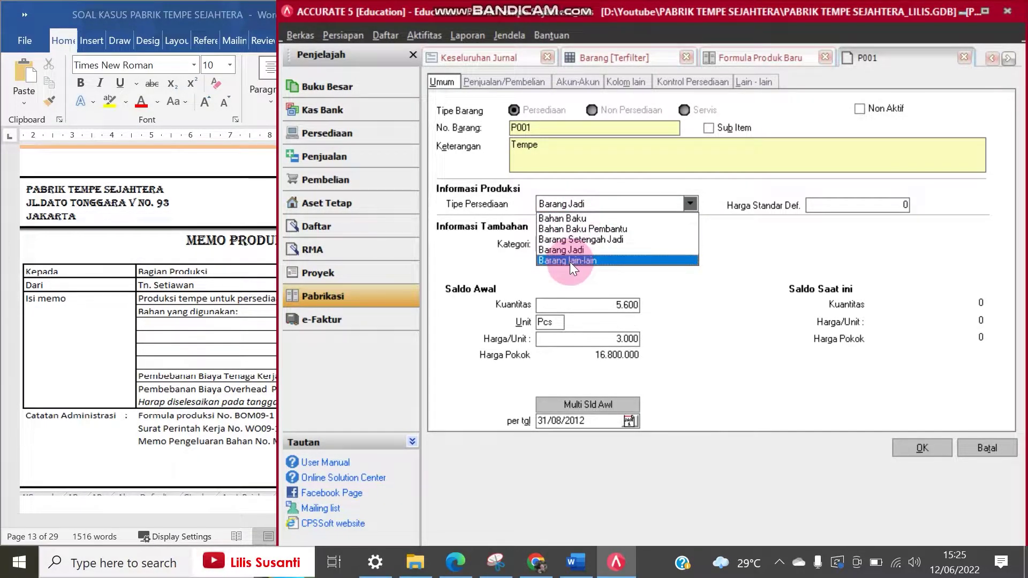
pyautogui.click(576, 202)
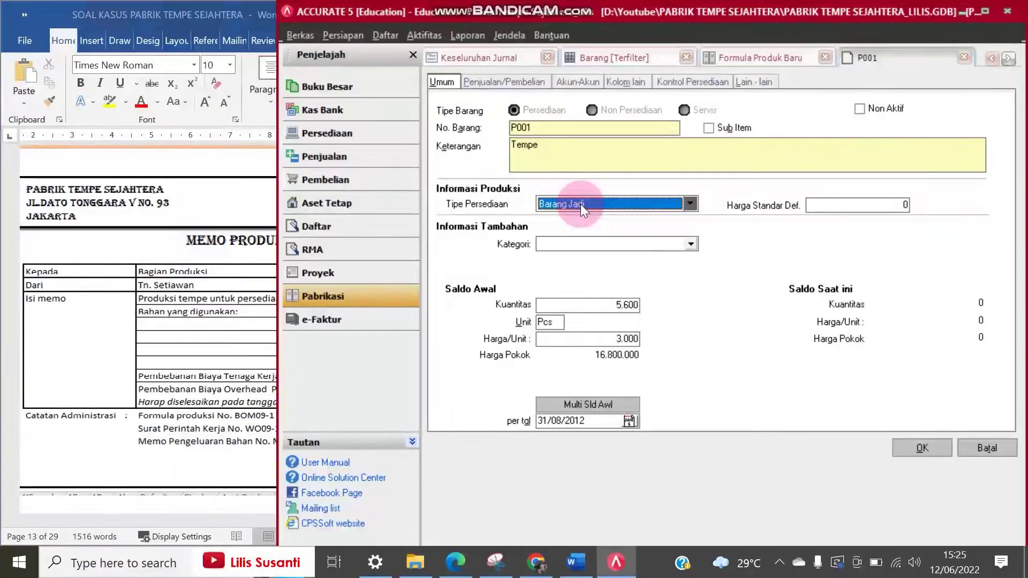
pyautogui.click(920, 447)
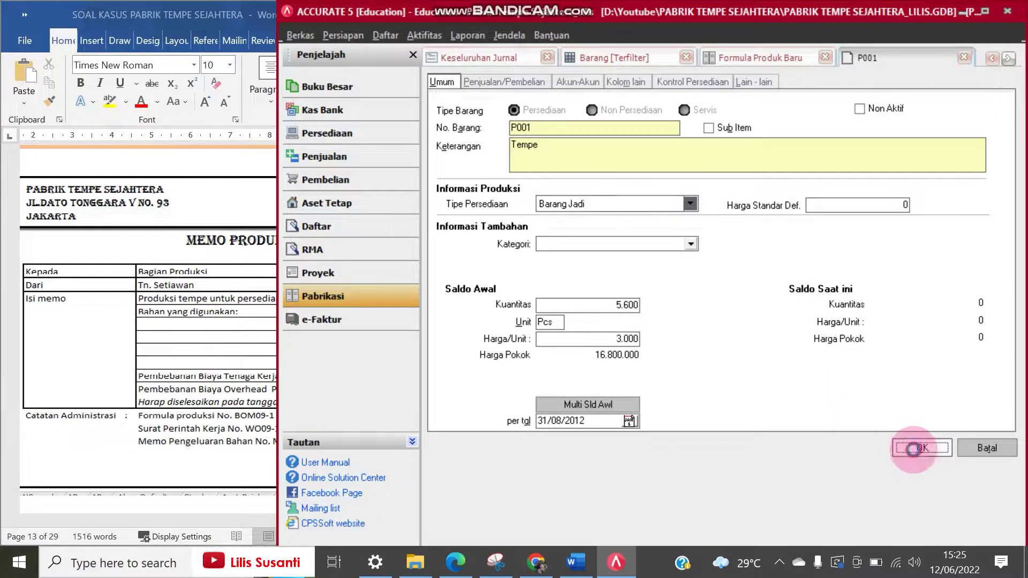
# Describe the new product formula as "Tempe Untuk Persediaan"
pyautogui.click(901, 59)
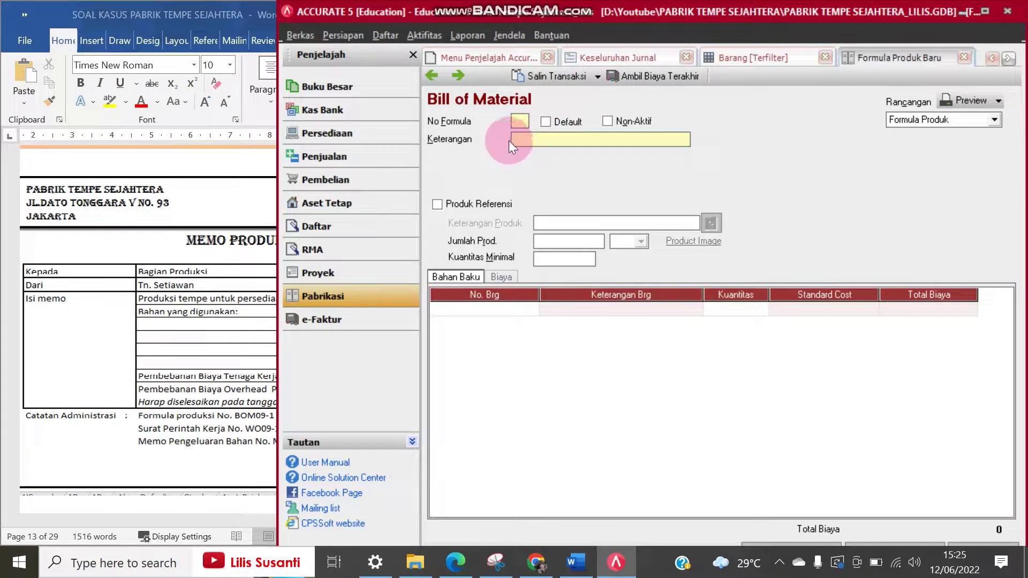
pyautogui.click(525, 139)
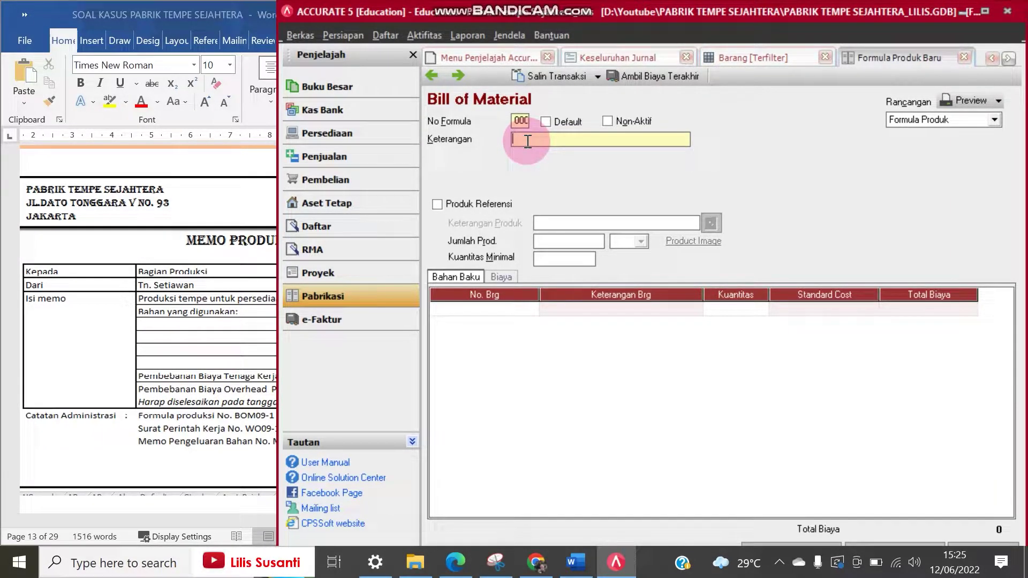
pyautogui.write('Tempe Untuk P')
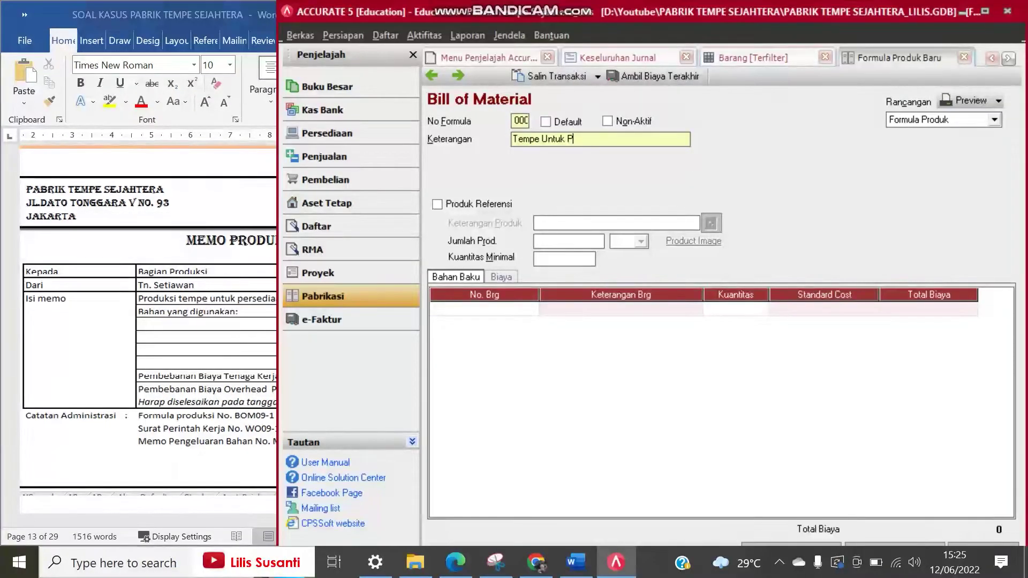
pyautogui.write('ersediaan')
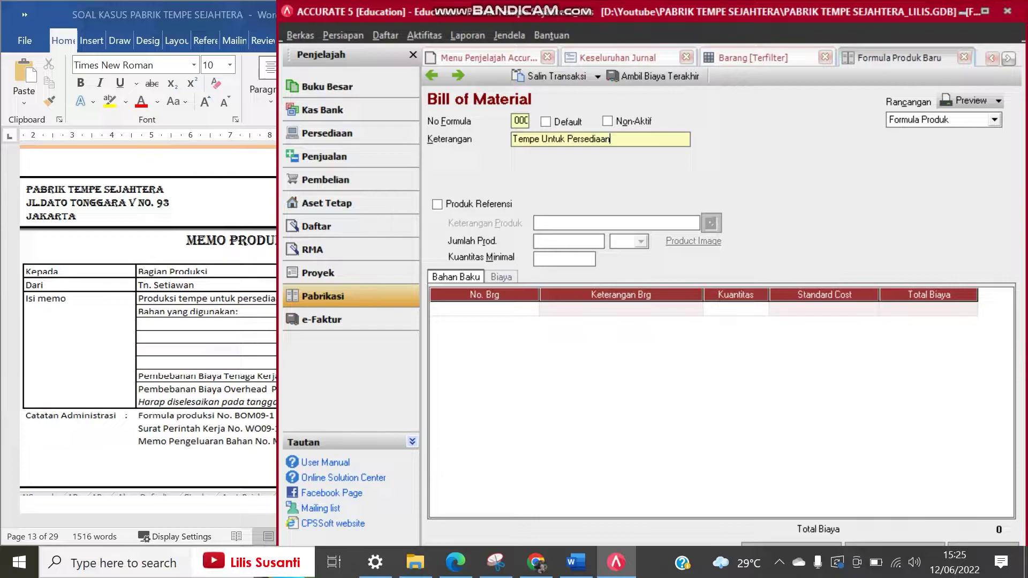
# Enable the reference product on the formula, choose P001 Tempe for it and check that code against the item list
pyautogui.click(438, 205)
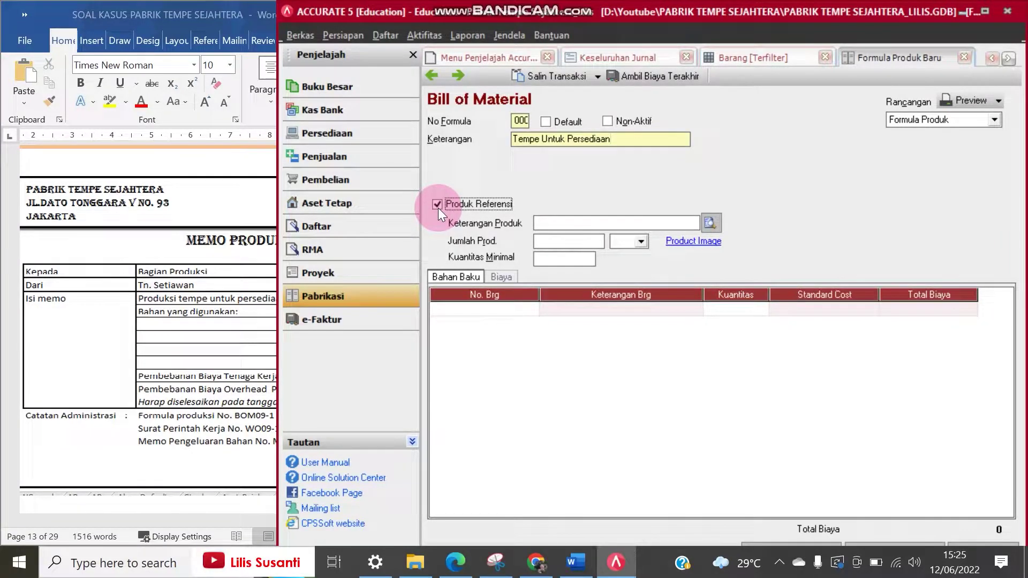
pyautogui.click(698, 225)
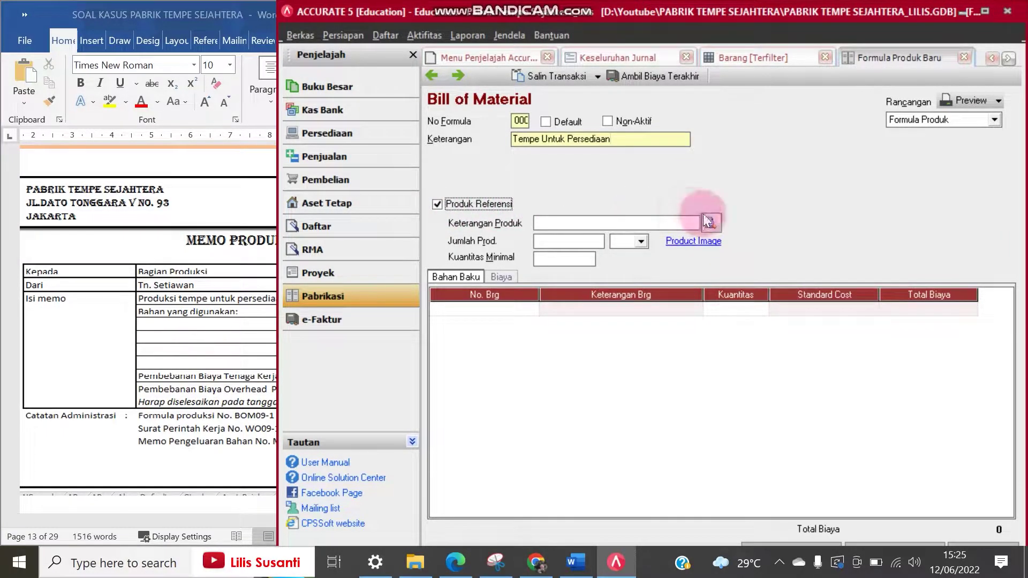
pyautogui.click(709, 222)
pyautogui.click(395, 185)
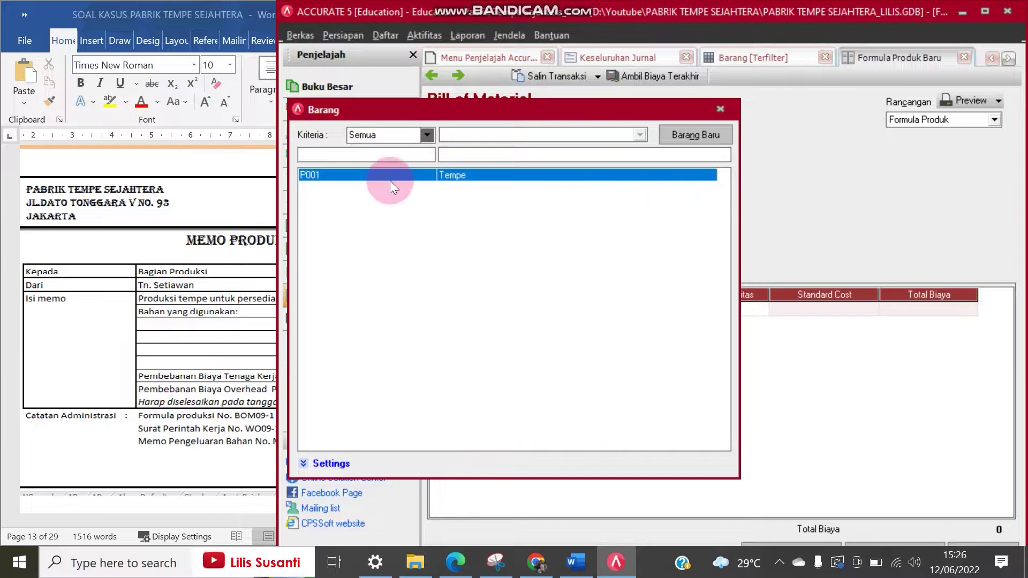
pyautogui.doubleClick(377, 178)
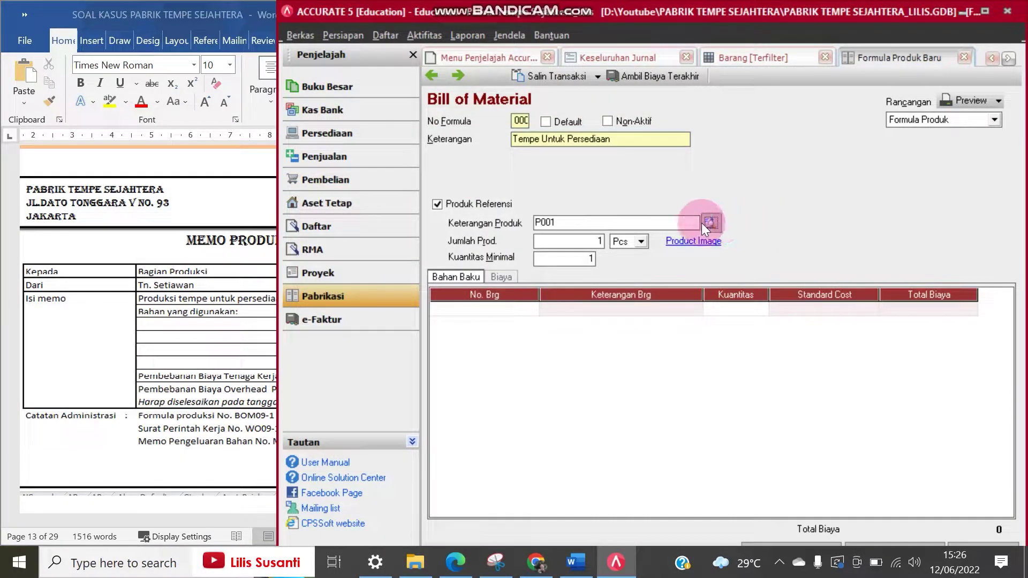
pyautogui.click(743, 57)
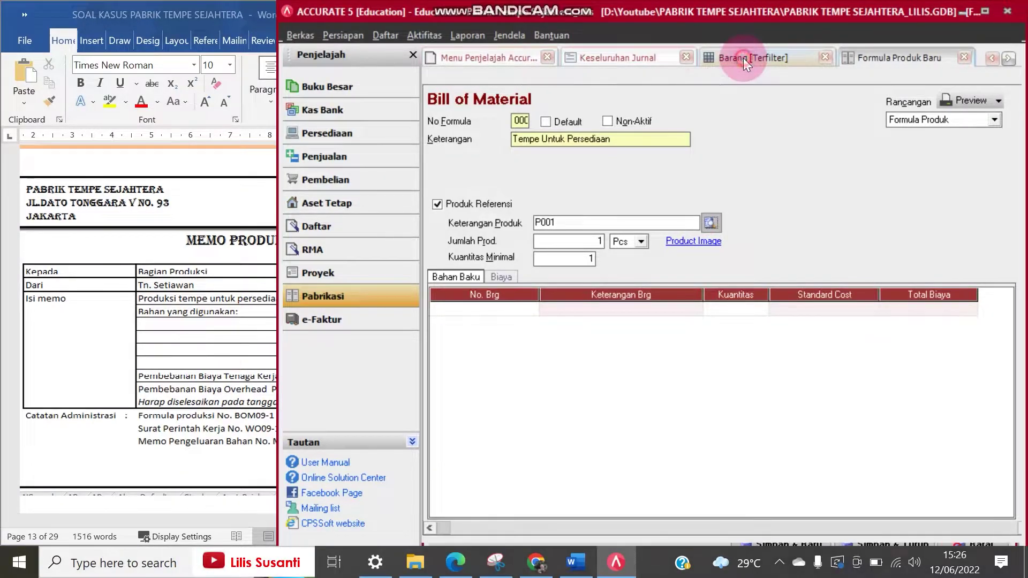
pyautogui.click(531, 122)
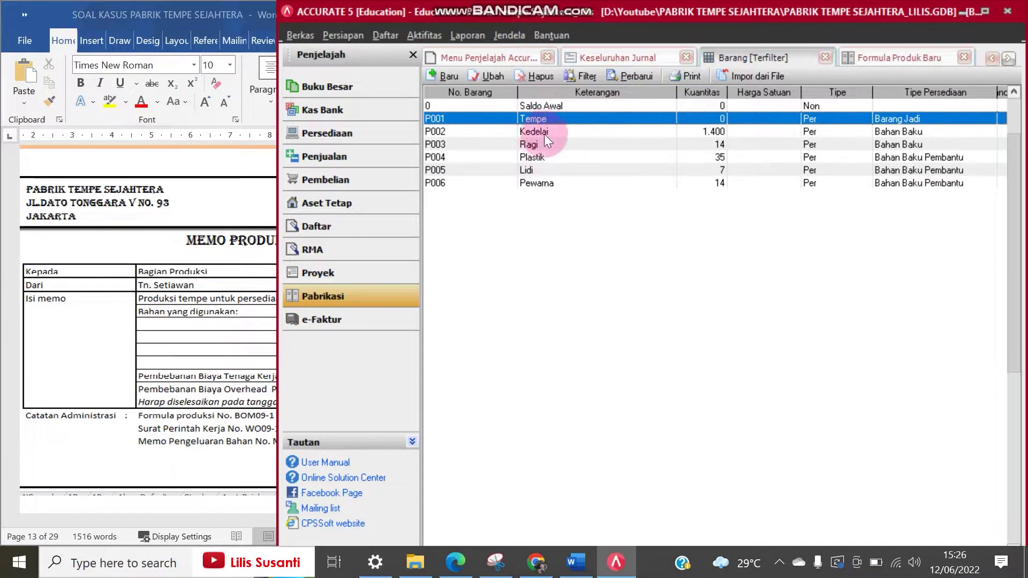
pyautogui.click(889, 58)
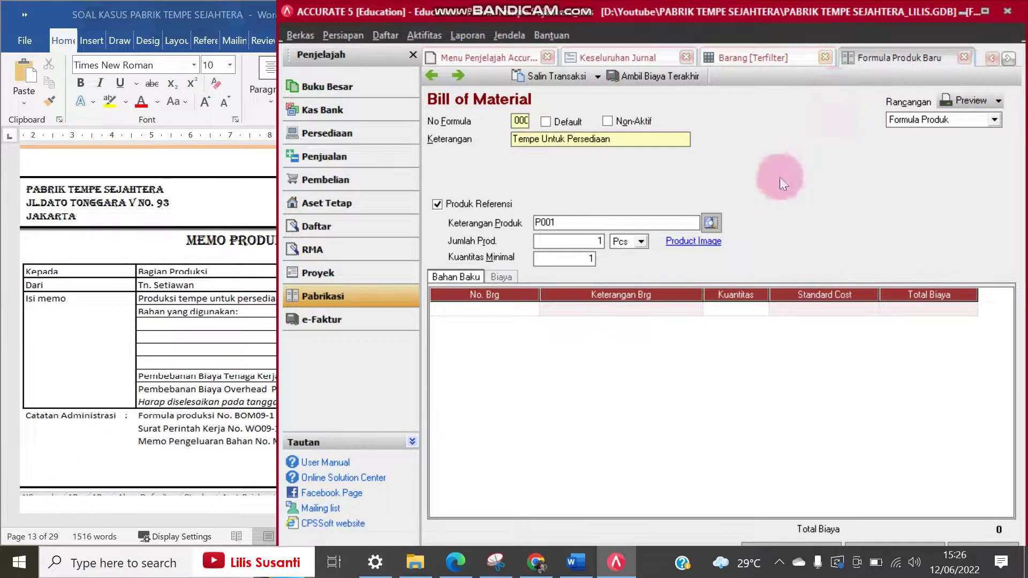
# Set the formula's production quantity to 5600 Pcs as stated in the production memo
pyautogui.click(502, 241)
pyautogui.click(161, 241)
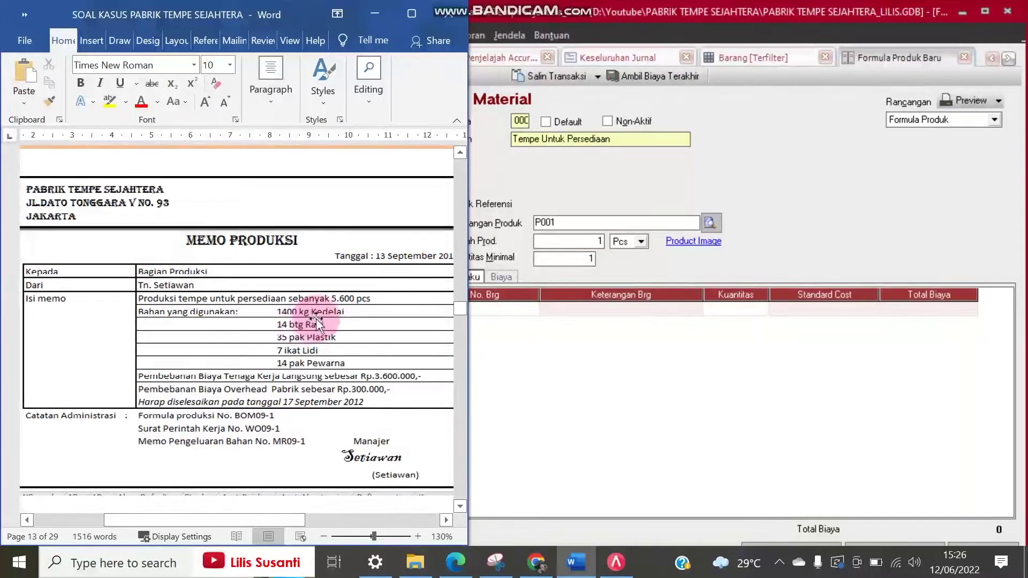
pyautogui.click(569, 243)
pyautogui.moveTo(605, 238); pyautogui.dragTo(529, 242)
pyautogui.write('5600')
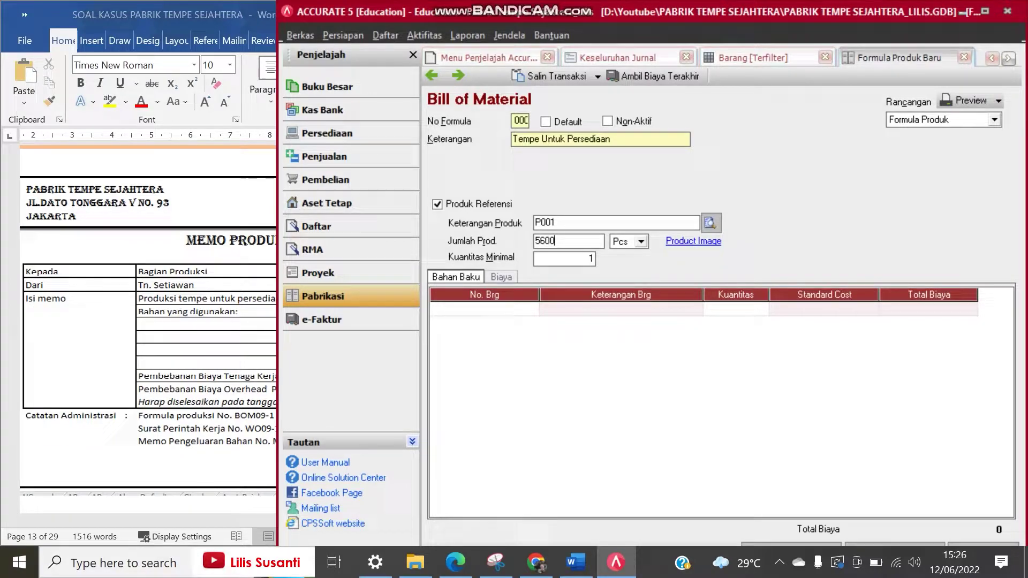
pyautogui.press('Tab')
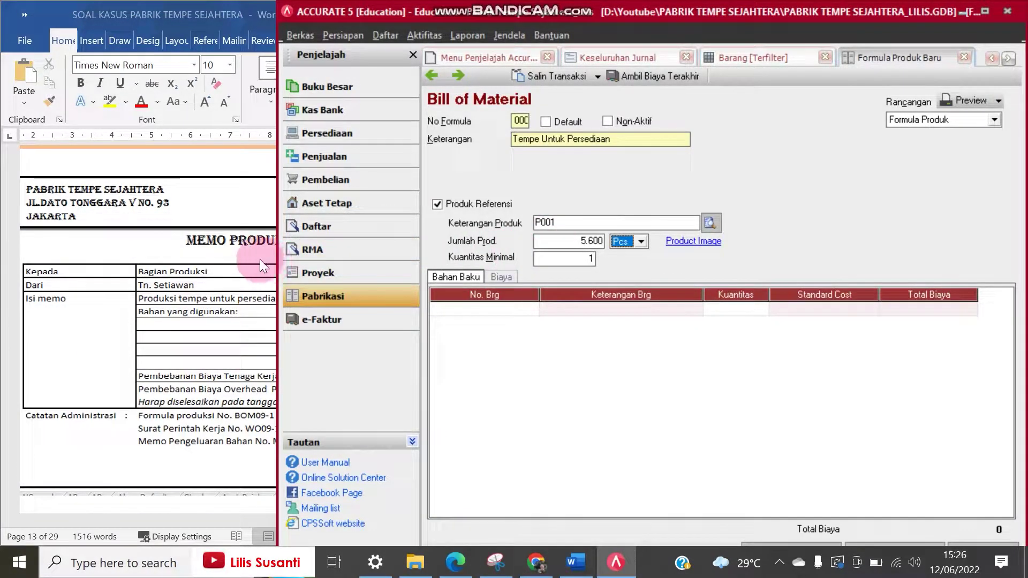
# Narrow the ACCURATE 5 window further and enlarge the production memo to 170% around its list of materials
pyautogui.moveTo(276, 252); pyautogui.dragTo(157, 446)
pyautogui.click(159, 447)
pyautogui.moveTo(276, 521); pyautogui.dragTo(351, 514)
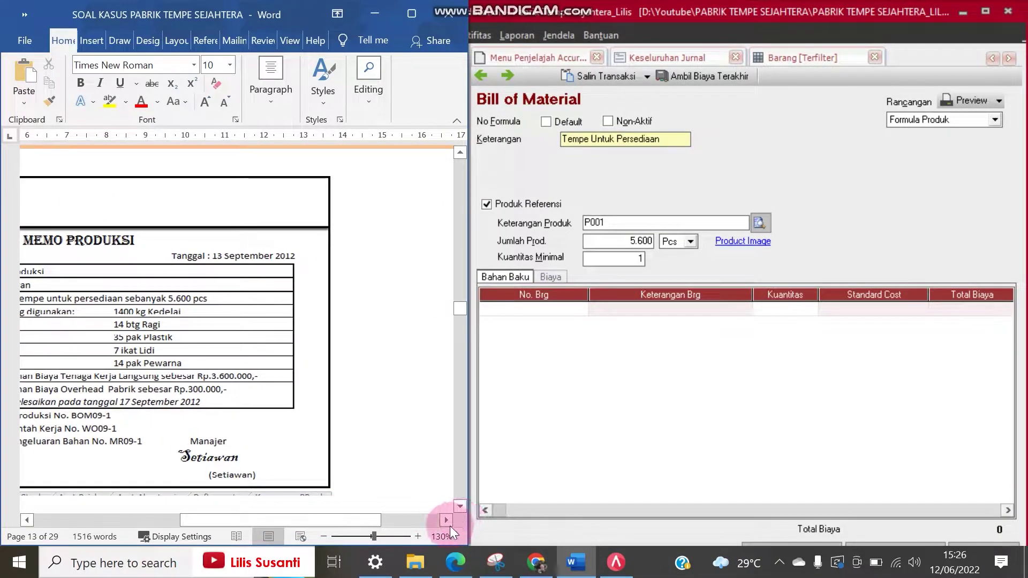
pyautogui.click(418, 536)
pyautogui.click(418, 536)
pyautogui.click(415, 536)
pyautogui.click(415, 537)
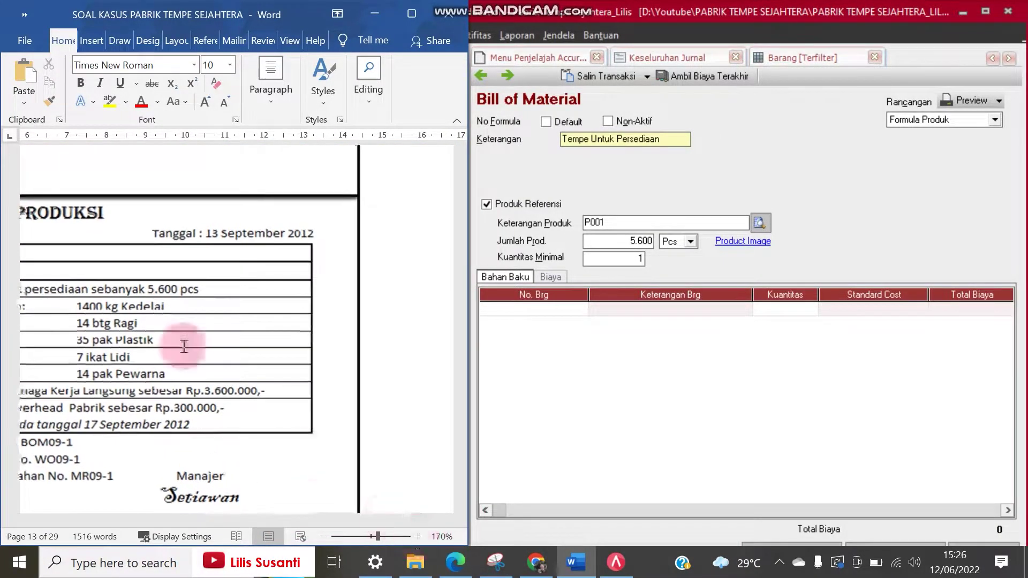
# Consult the production memo's list of materials and add item P002 Kedelai as the first raw material of the formula
pyautogui.scroll(-5, 161, 344)
pyautogui.scroll(-5, 158, 369)
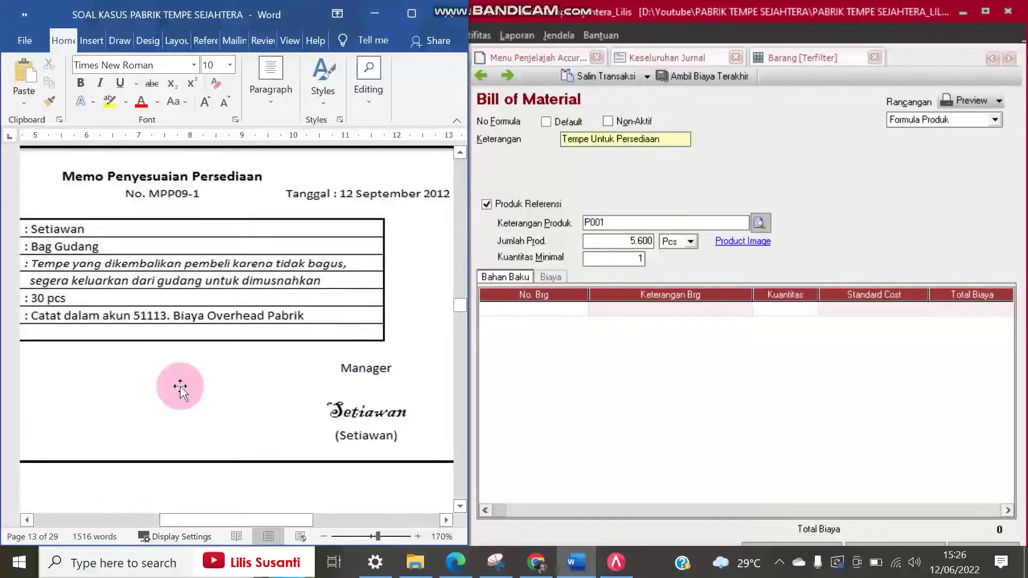
pyautogui.scroll(-8, 180, 393)
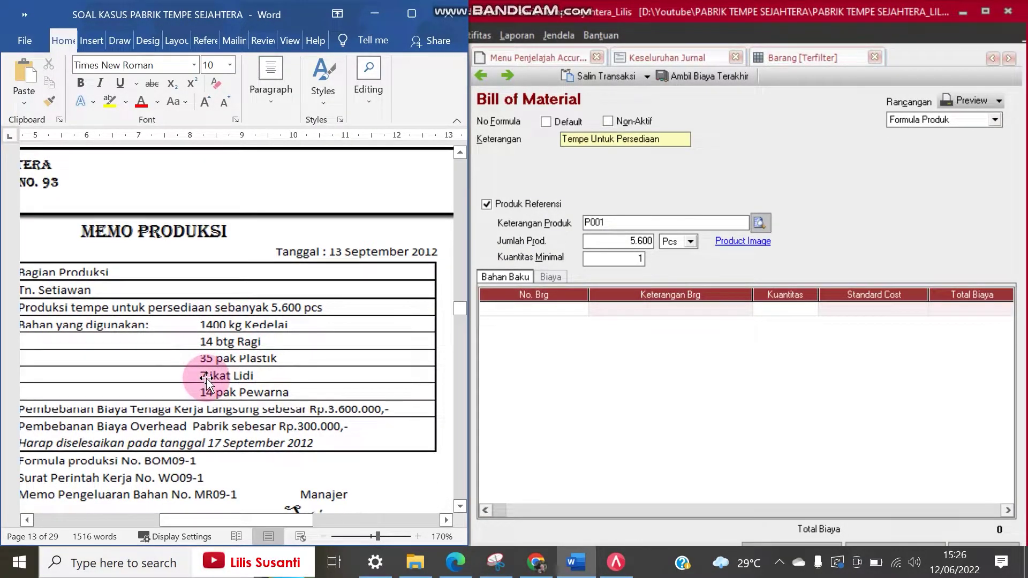
pyautogui.click(523, 370)
pyautogui.click(509, 327)
pyautogui.click(510, 310)
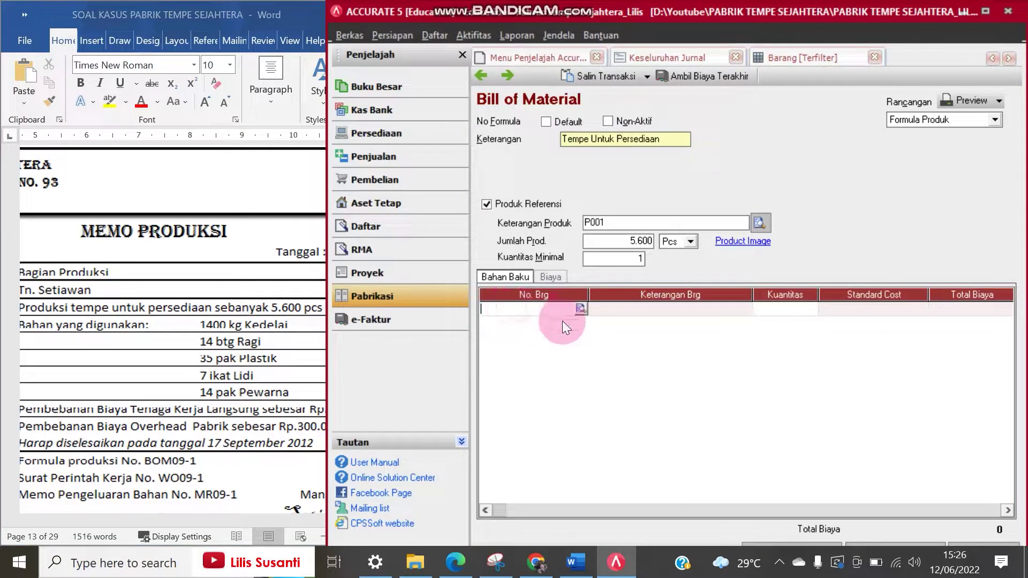
pyautogui.click(580, 310)
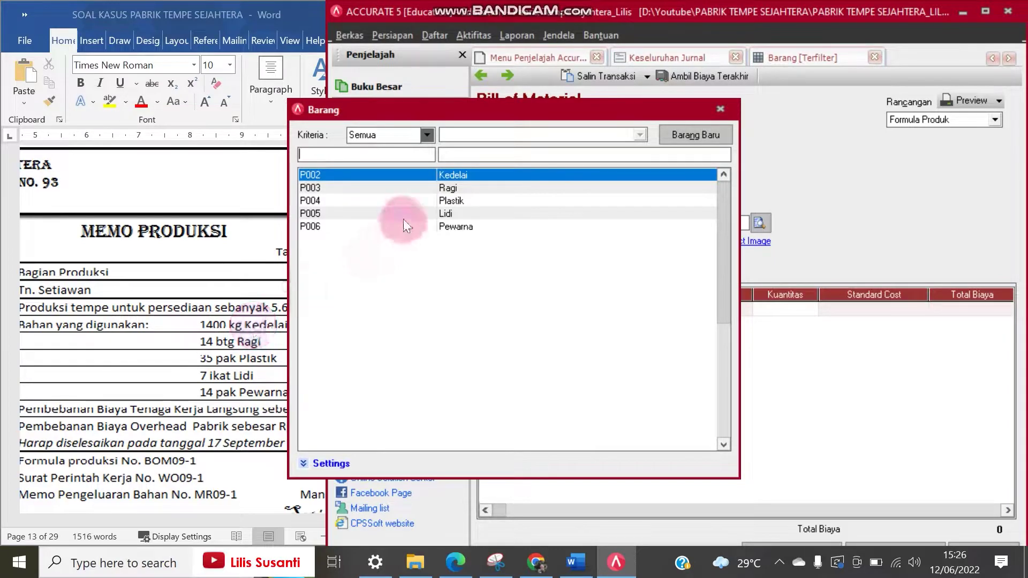
pyautogui.doubleClick(478, 176)
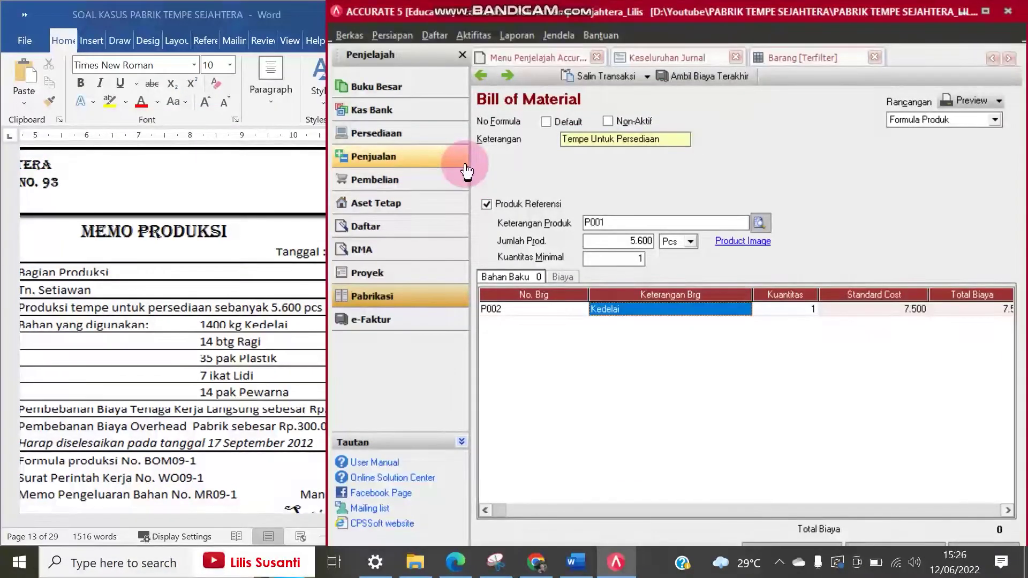
# Set the Kedelai quantity to 1400 and complete its raw material row
pyautogui.press('Tab')
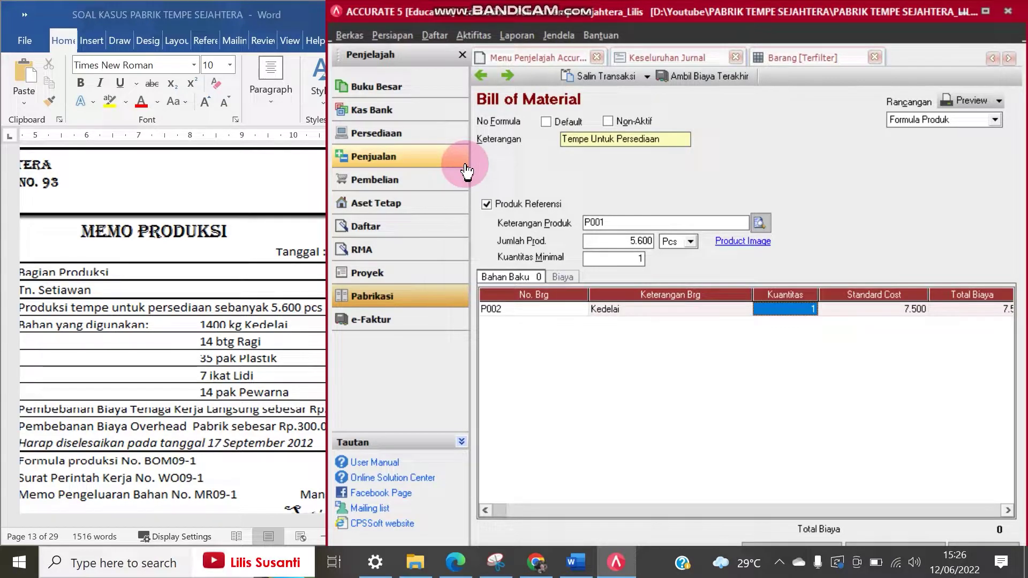
pyautogui.press('BackSpace')
pyautogui.write('1400')
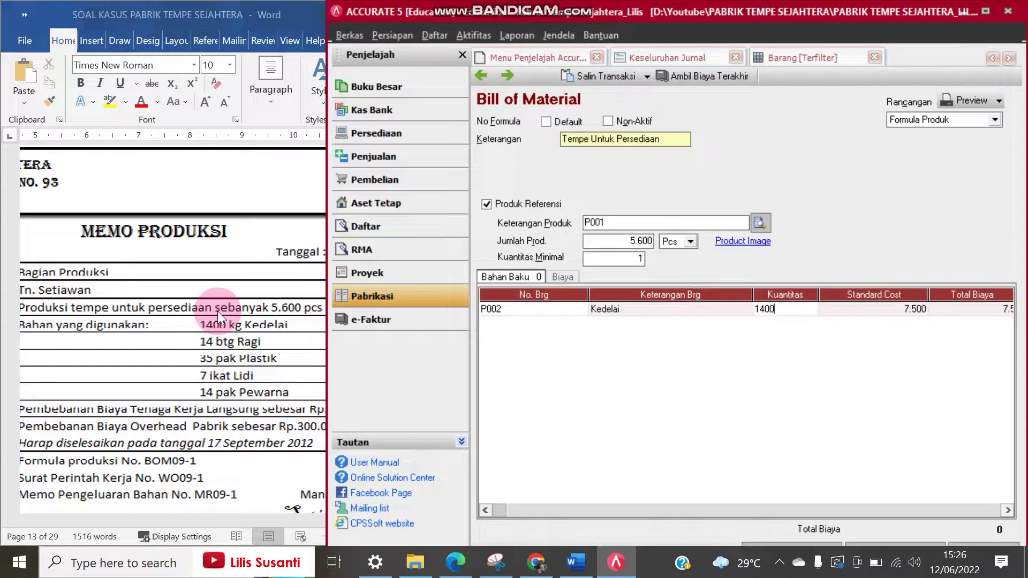
pyautogui.press('Tab')
pyautogui.press('Tab')
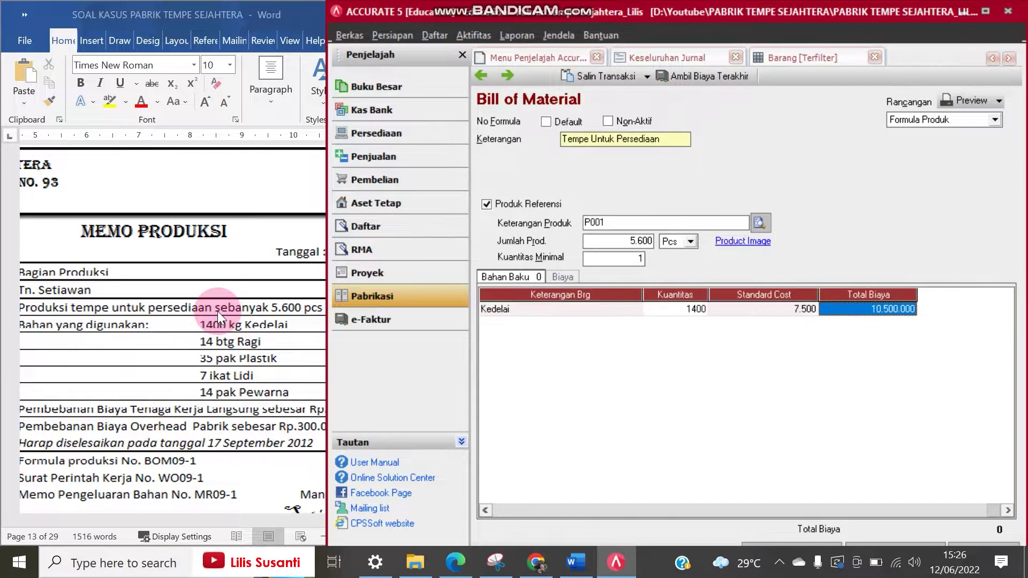
pyautogui.press('Tab')
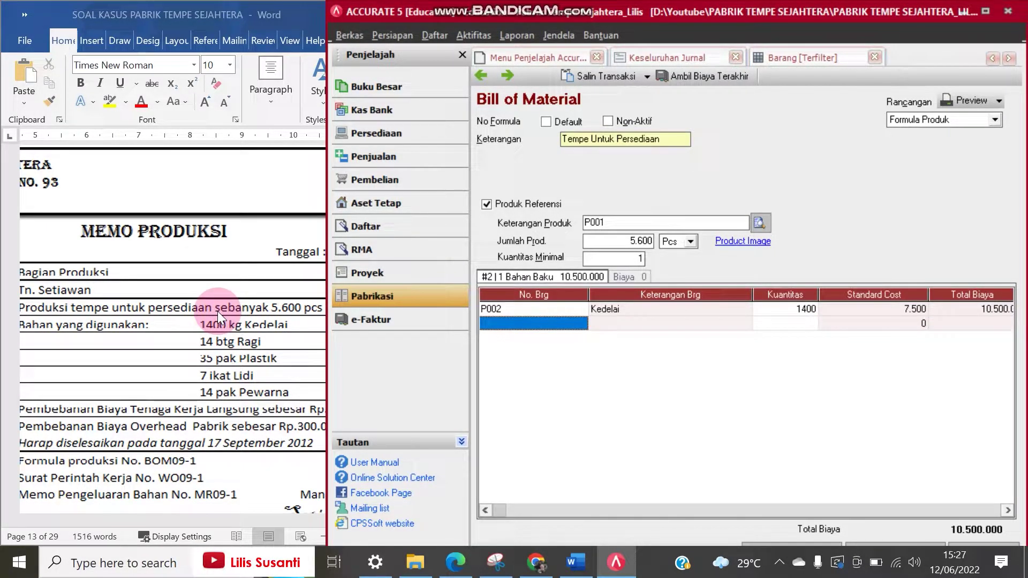
# Add item P003 Ragi as the second raw material with a quantity of 14
pyautogui.click(528, 327)
pyautogui.click(579, 323)
pyautogui.doubleClick(448, 188)
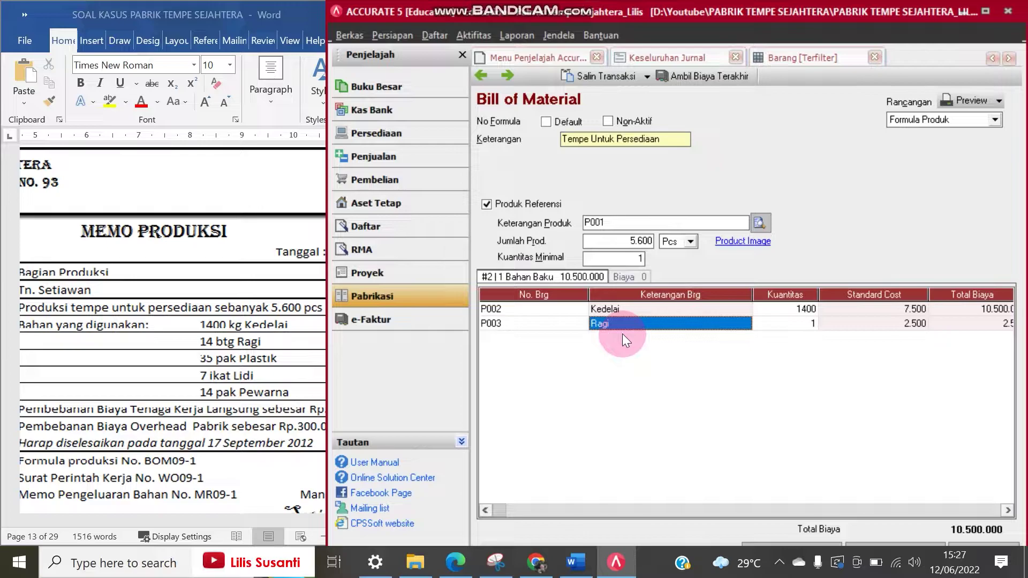
pyautogui.press('Tab')
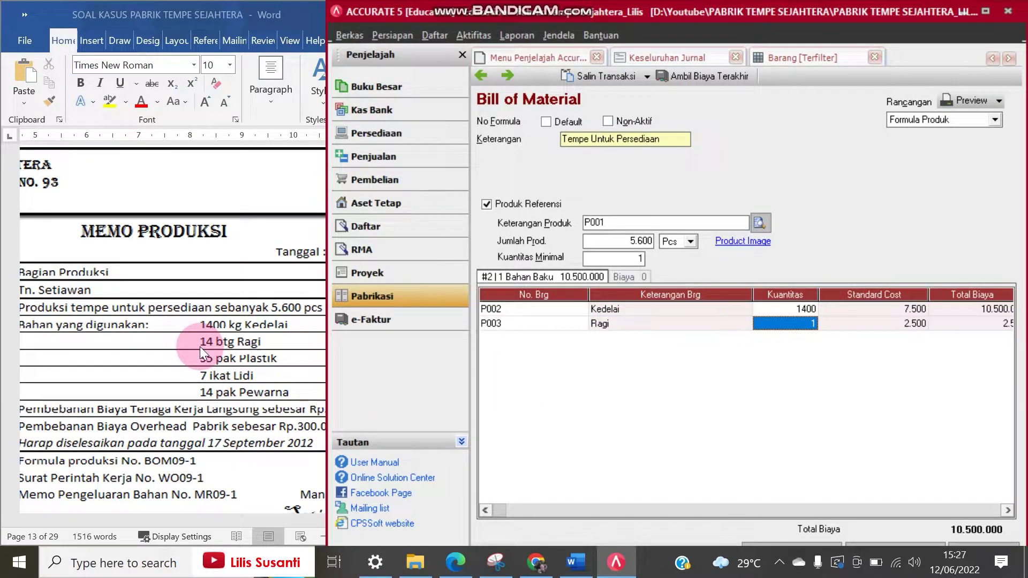
pyautogui.write('14')
pyautogui.press('Tab')
pyautogui.press('Tab')
pyautogui.press('Tab')
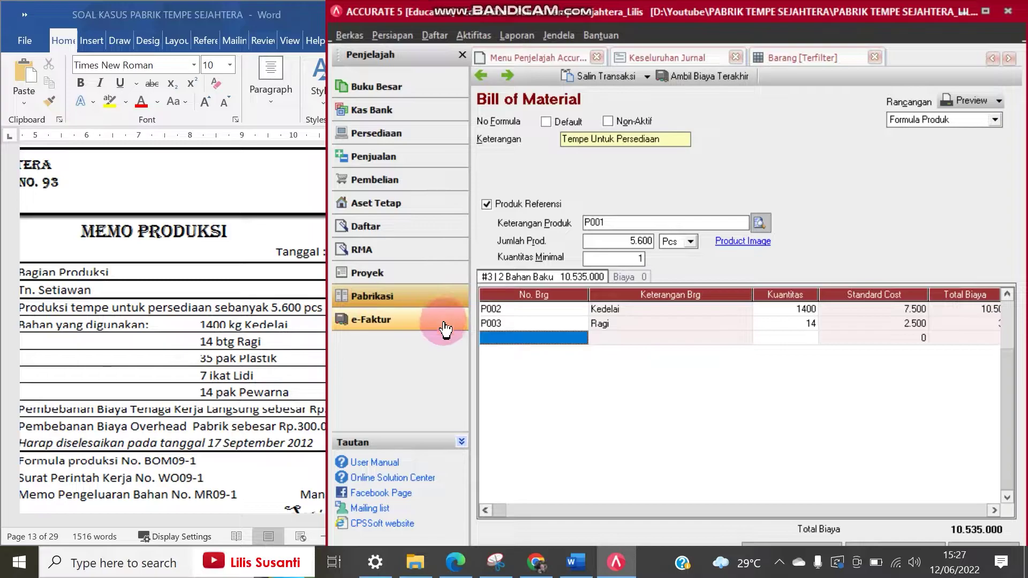
# Add item P004 Plastik as the third raw material with a quantity of 35
pyautogui.click(501, 338)
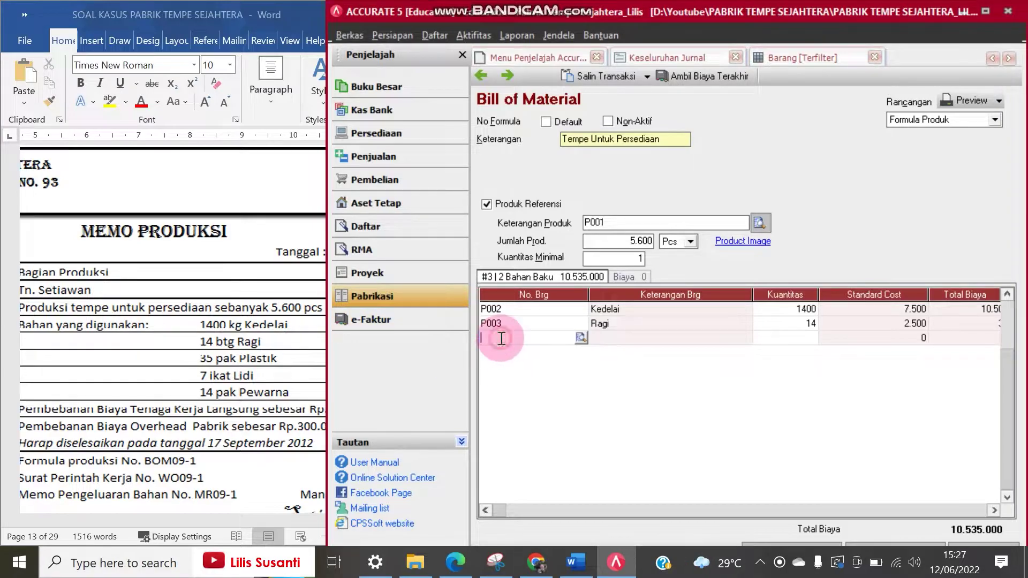
pyautogui.click(581, 338)
pyautogui.doubleClick(474, 200)
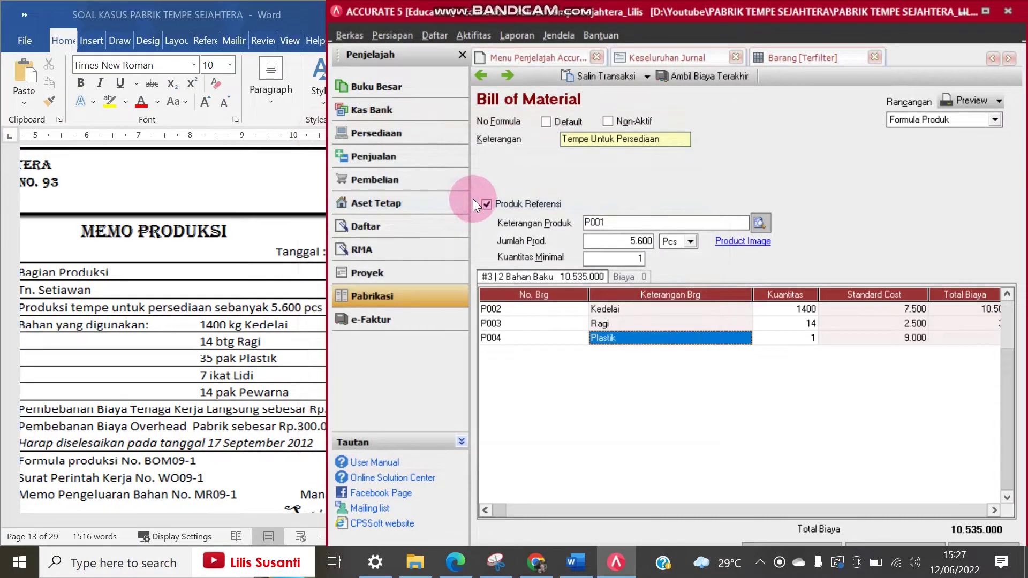
pyautogui.press('Tab')
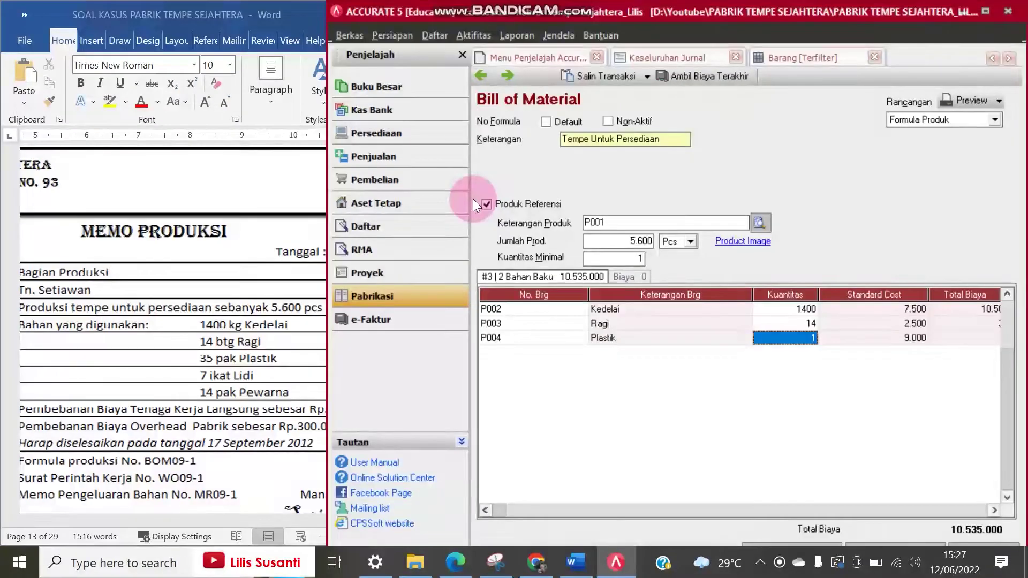
pyautogui.write('35')
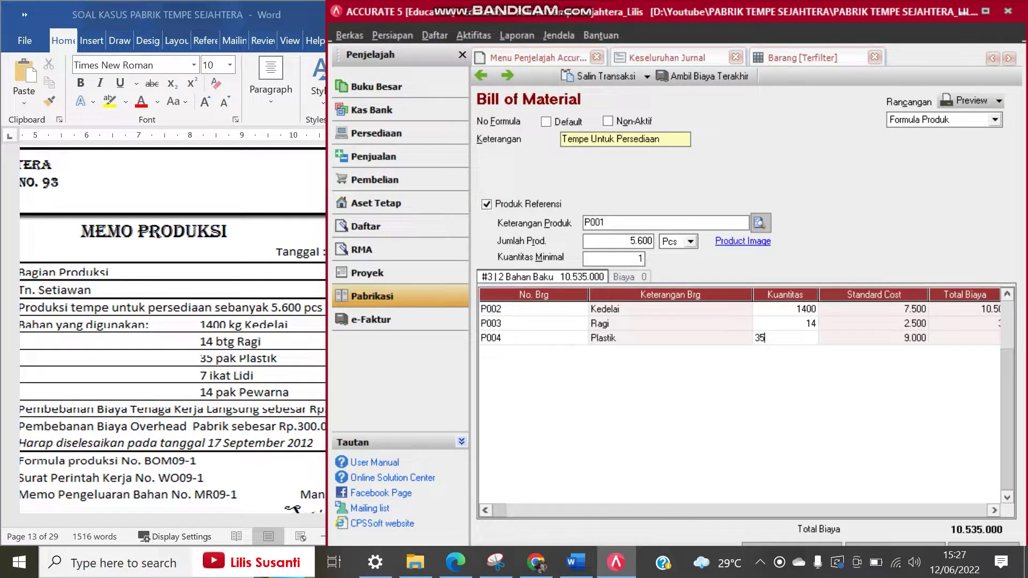
pyautogui.press('Tab')
pyautogui.press('Tab')
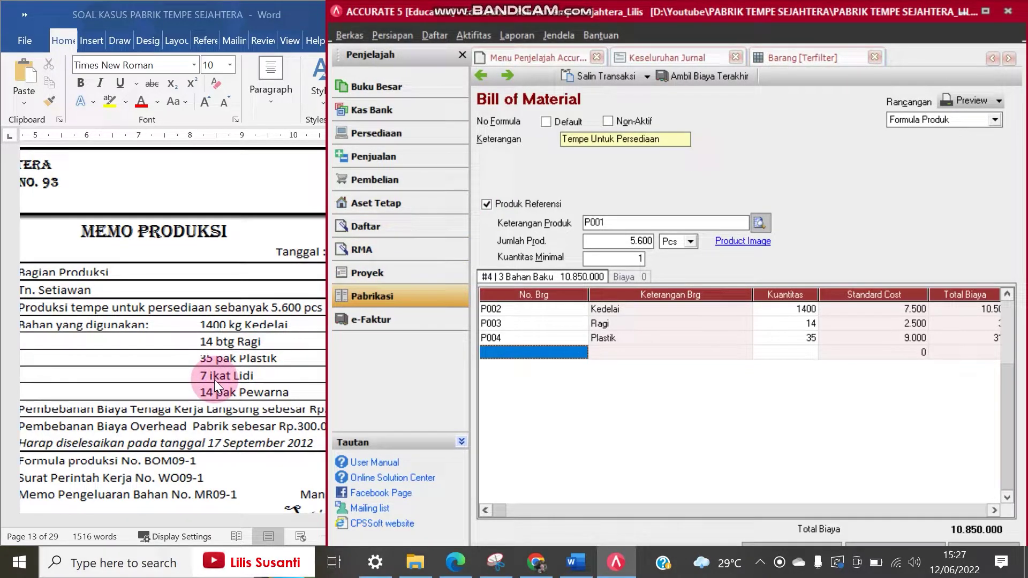
# Add item P005 Lidi as the fourth raw material with a quantity of 7
pyautogui.click(568, 346)
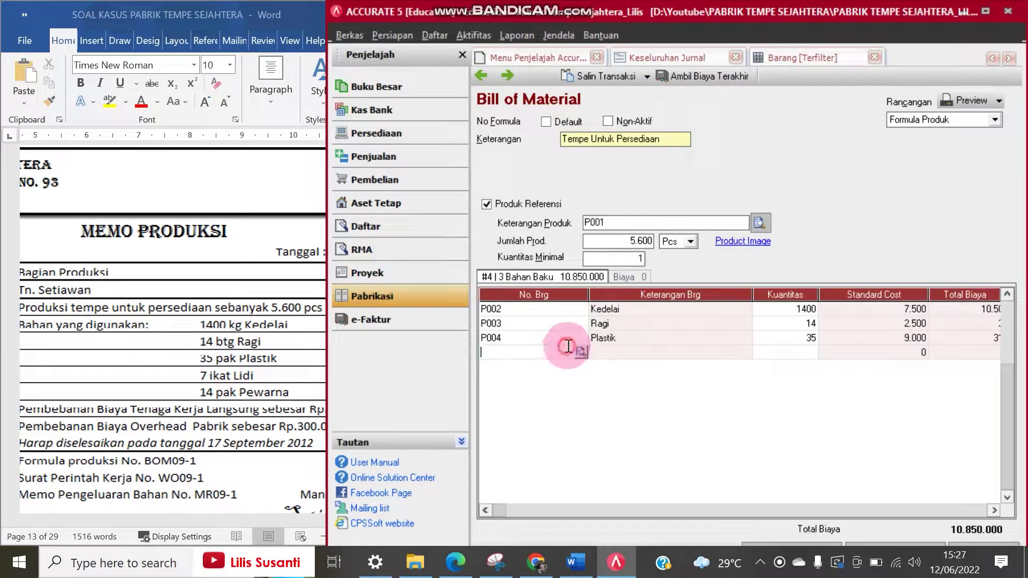
pyautogui.click(583, 354)
pyautogui.doubleClick(451, 217)
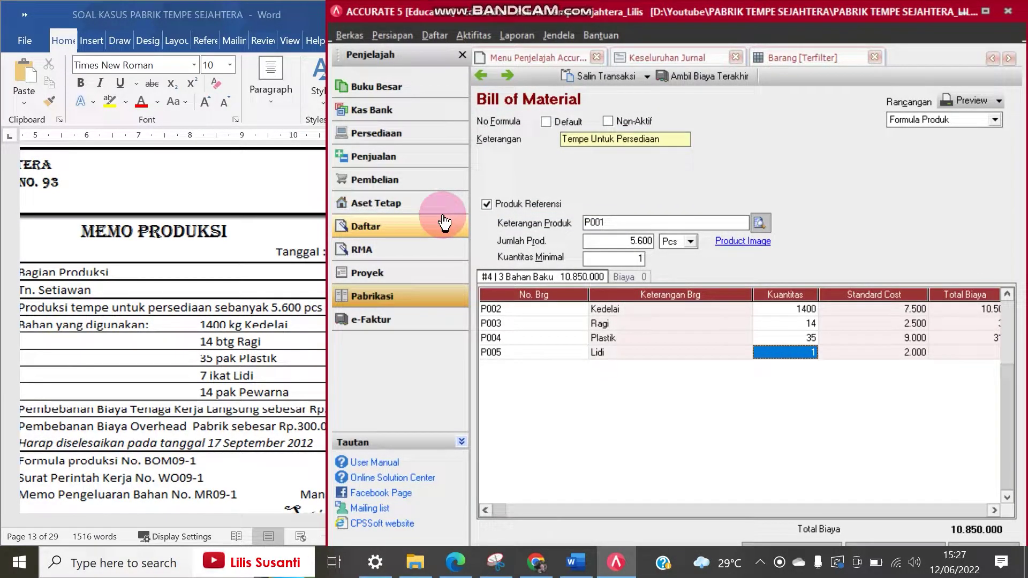
pyautogui.write('7')
pyautogui.press('Return')
pyautogui.press('Return')
pyautogui.press('Return')
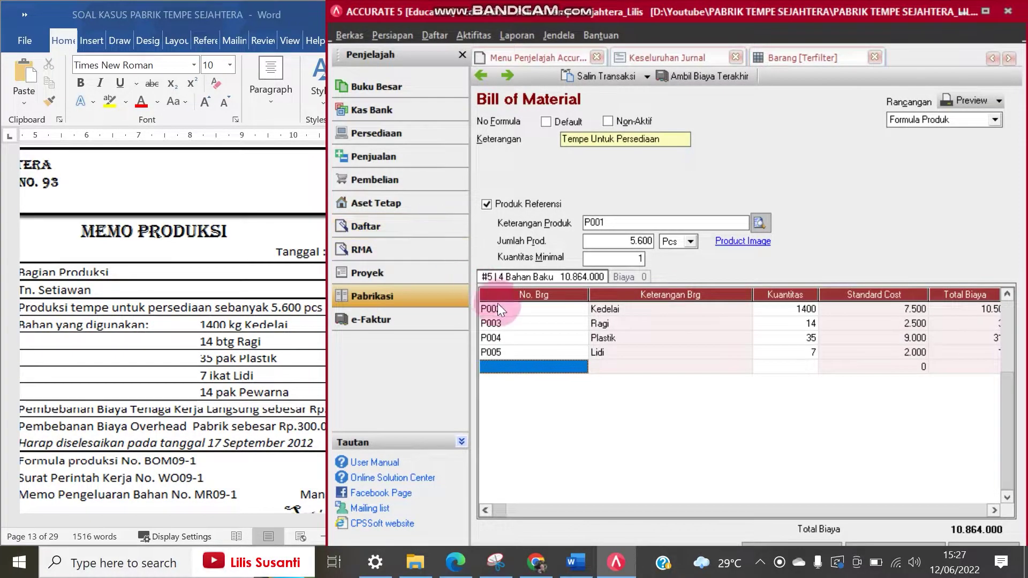
# Add item P006 Pewarna as the fifth raw material with a quantity of 14
pyautogui.click(554, 368)
pyautogui.click(580, 366)
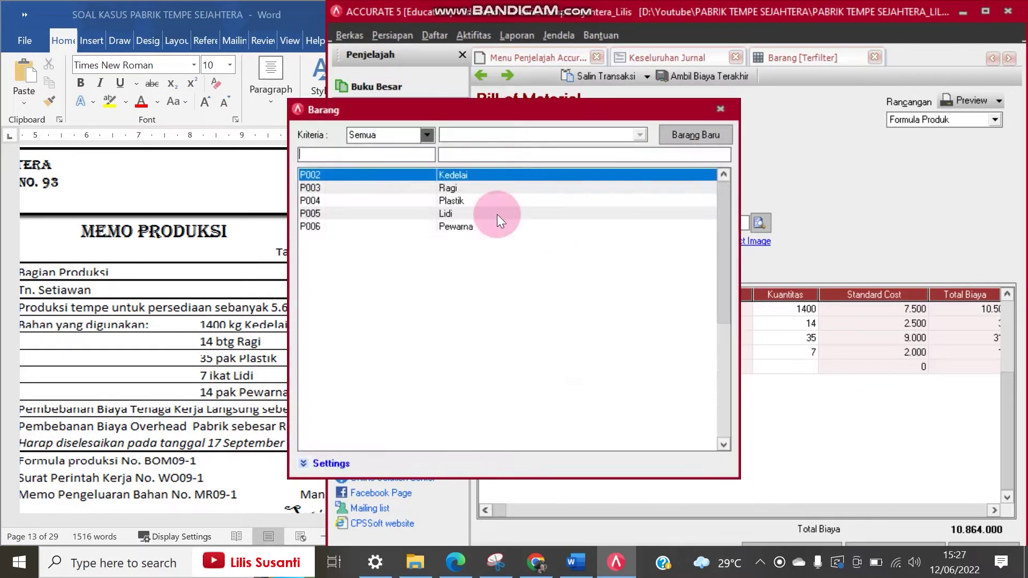
pyautogui.doubleClick(459, 224)
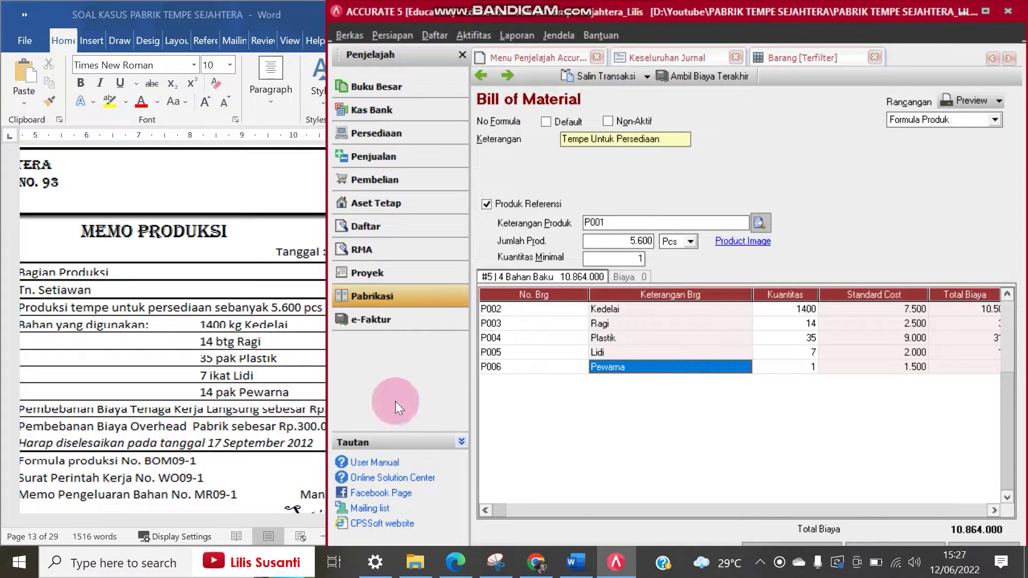
pyautogui.press('Tab')
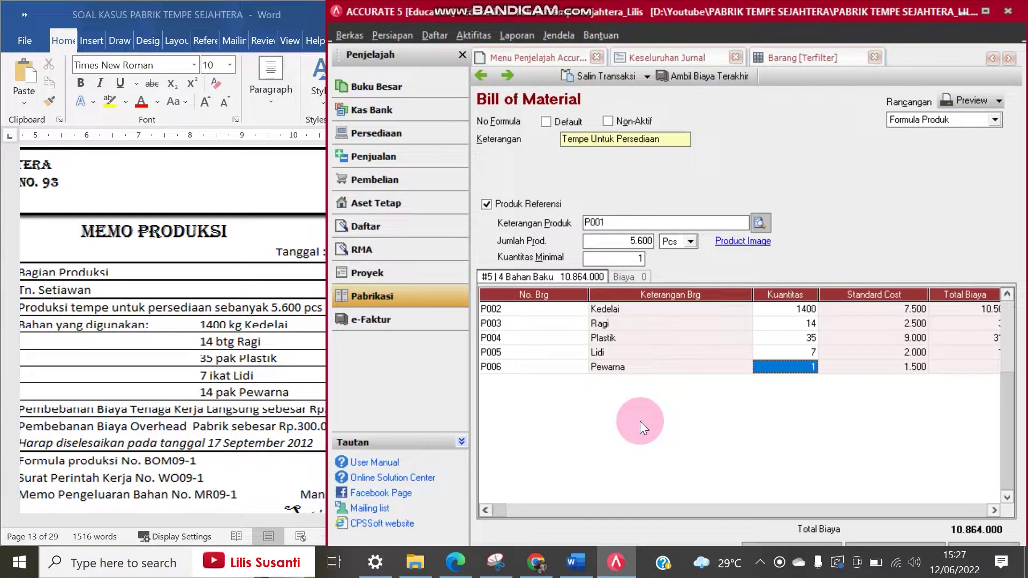
pyautogui.write('14')
pyautogui.press('Tab')
pyautogui.press('Tab')
pyautogui.press('Tab')
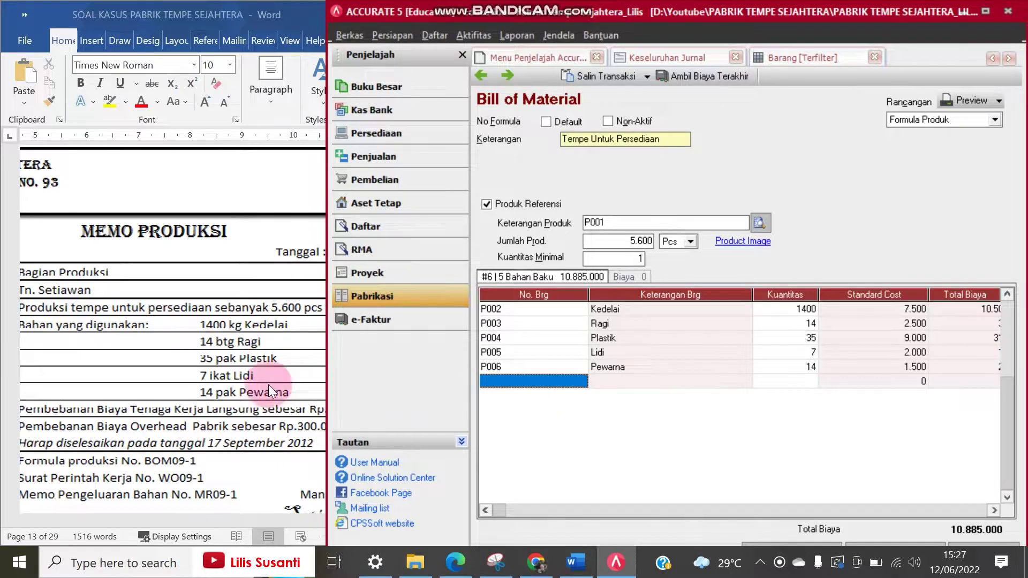
# Check the labour and overhead charges in the memo and add production cost 1000 BTKL to the formula's costs
pyautogui.click(188, 394)
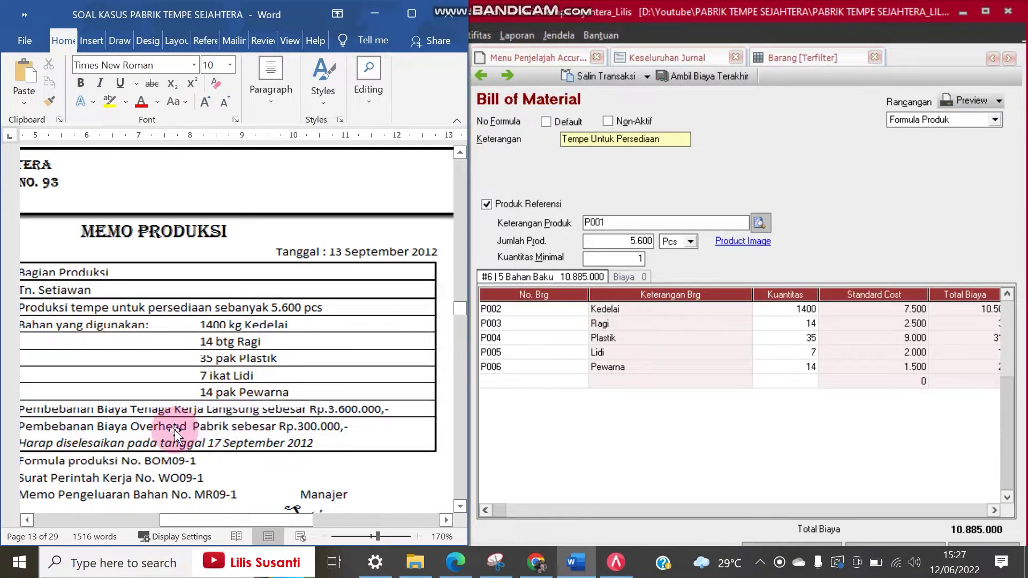
pyautogui.click(632, 429)
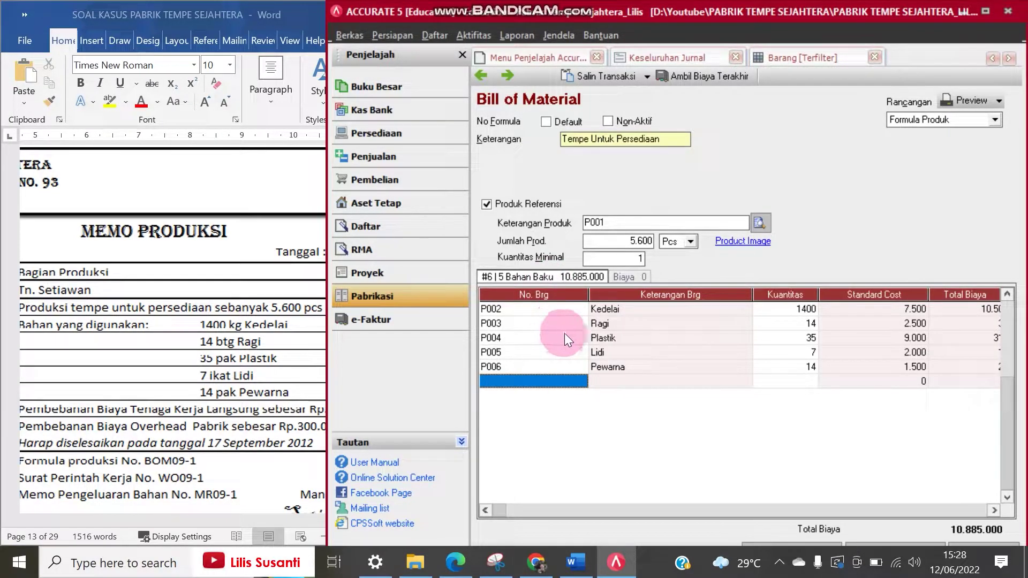
pyautogui.click(626, 277)
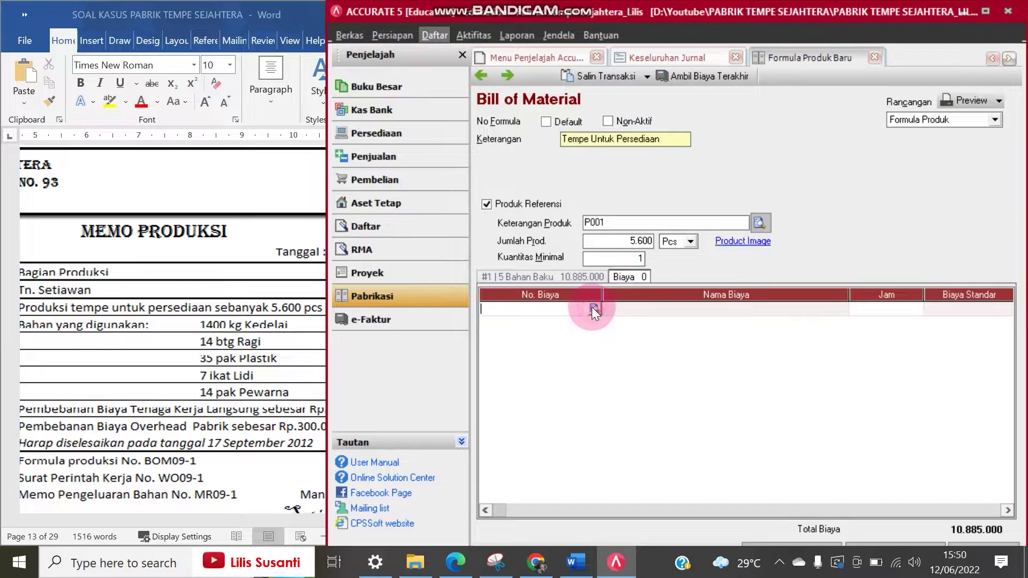
pyautogui.click(593, 308)
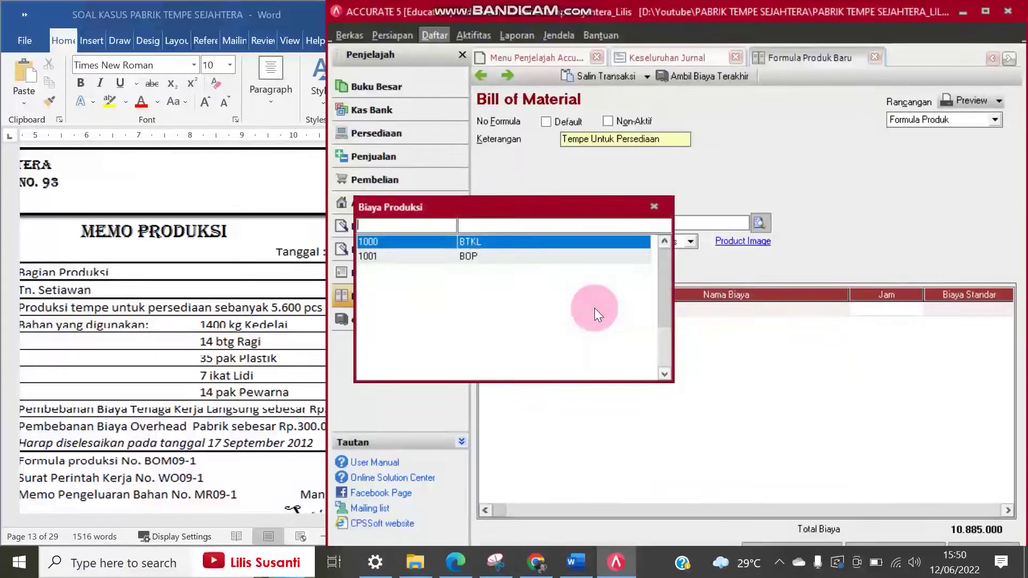
pyautogui.doubleClick(571, 242)
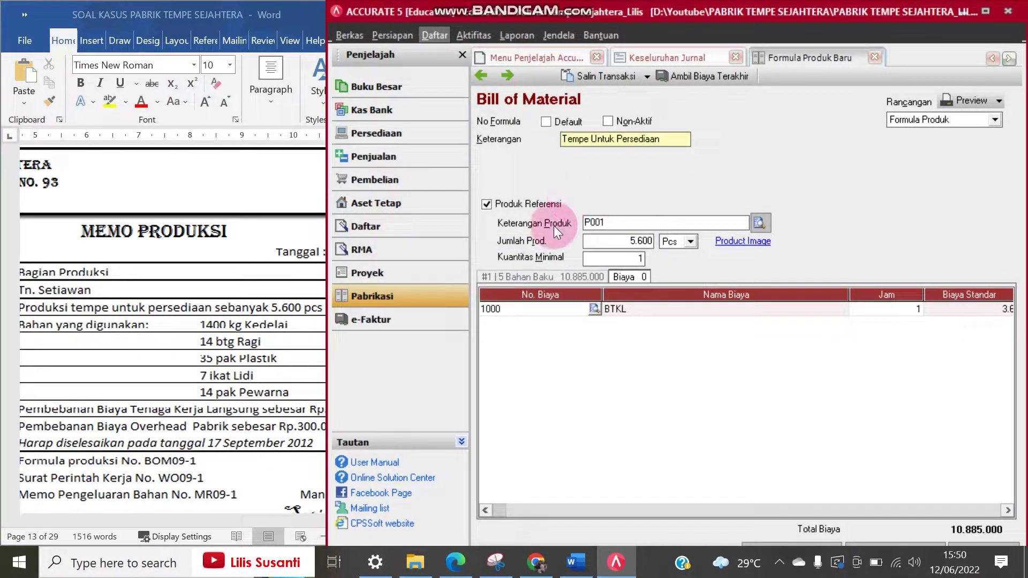
pyautogui.press('Tab')
pyautogui.press('Tab')
pyautogui.press('Tab')
pyautogui.press('Tab')
pyautogui.press('Tab')
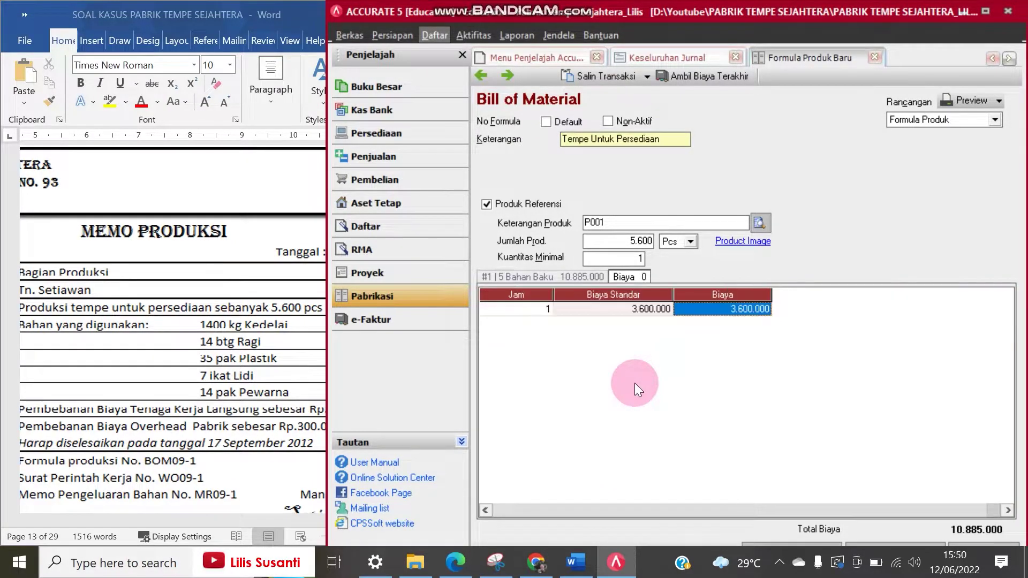
# Add production cost 1001 BOP as the formula's second cost row and widen the ACCURATE 5 window slightly
pyautogui.click(593, 323)
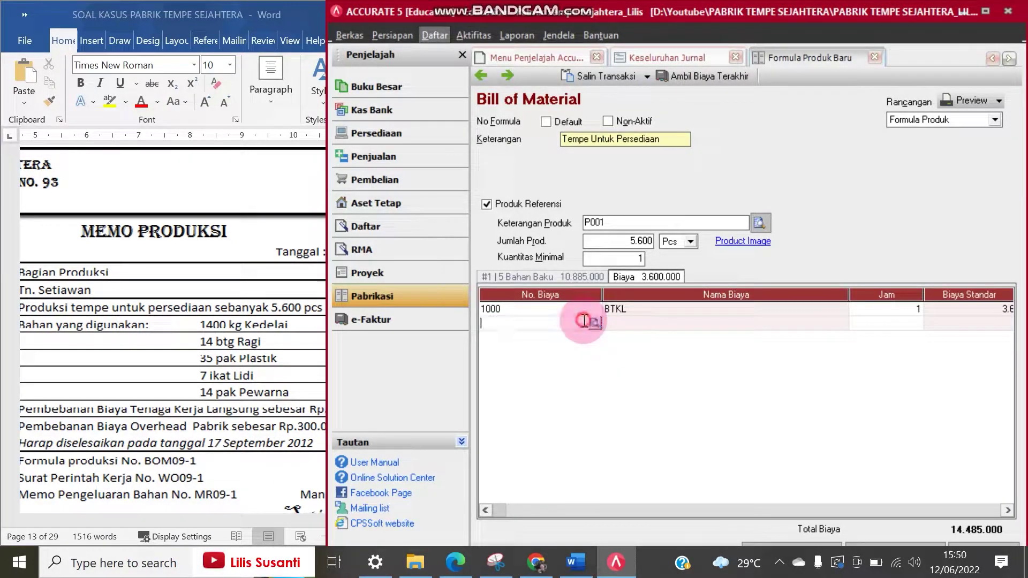
pyautogui.doubleClick(480, 255)
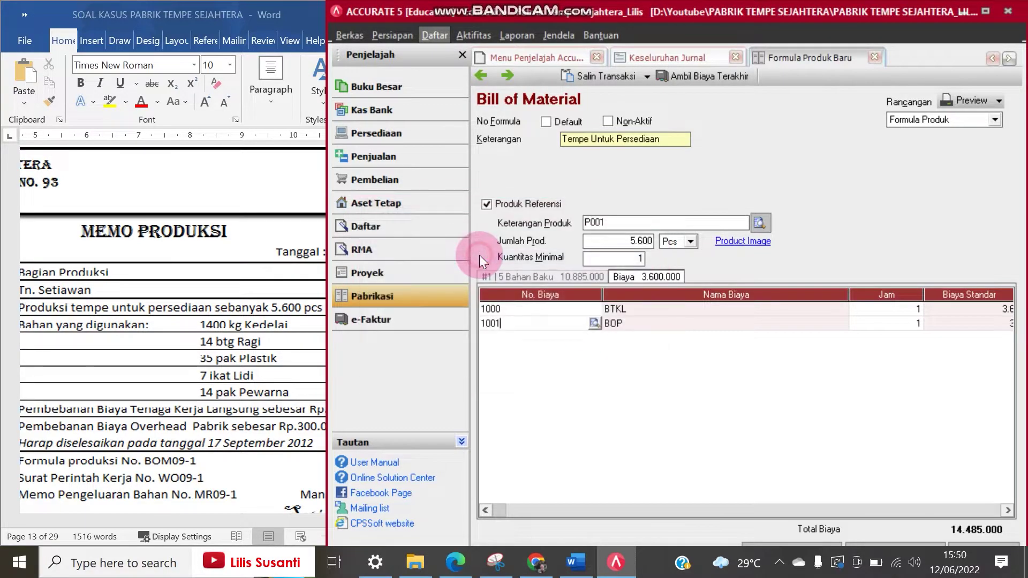
pyautogui.press('Tab')
pyautogui.press('Tab')
pyautogui.press('Tab')
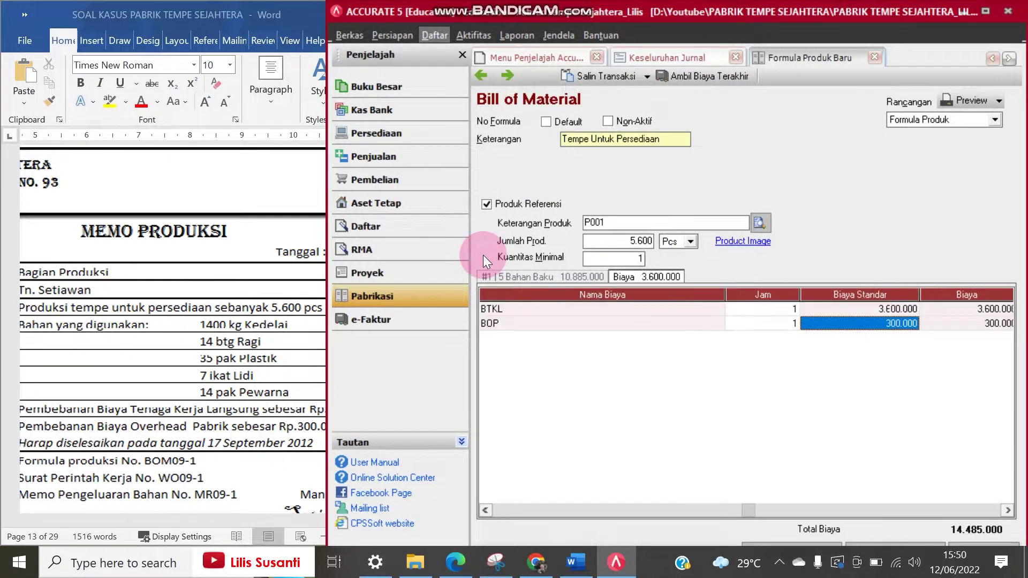
pyautogui.press('Tab')
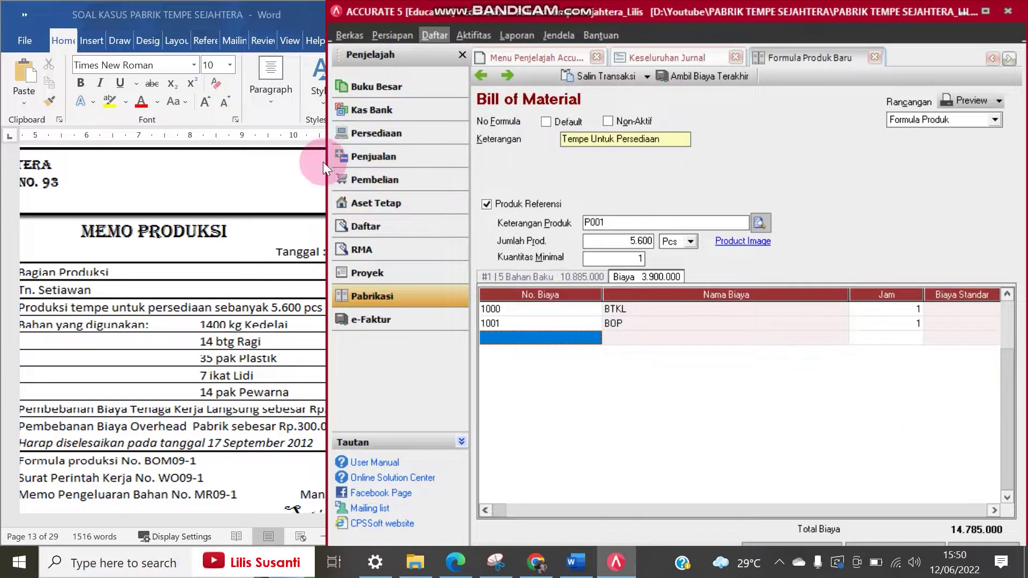
pyautogui.moveTo(323, 162); pyautogui.dragTo(289, 158)
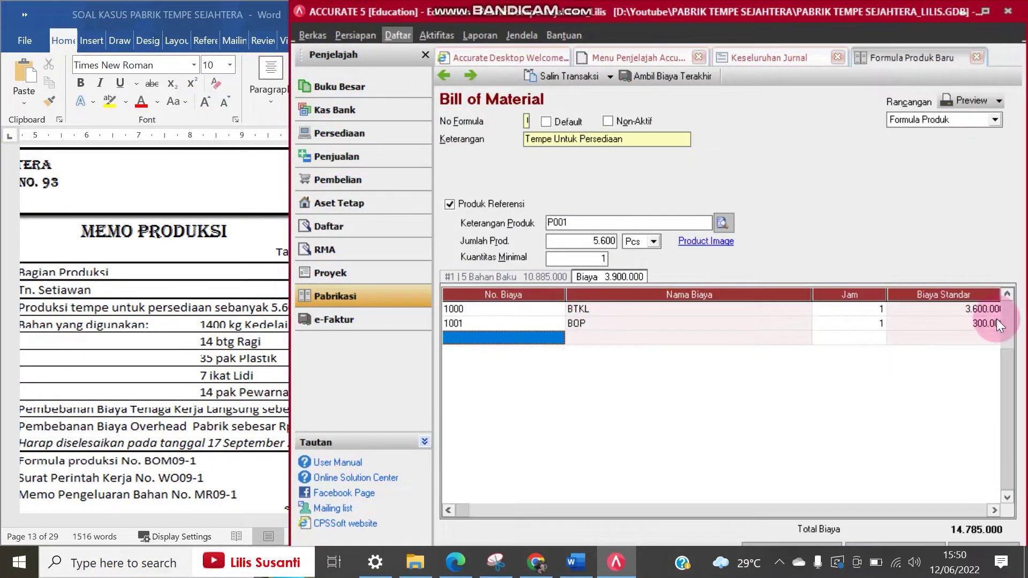
# Save and close the Bill of Material, and check the formula and work order numbers in the production memo
pyautogui.doubleClick(823, 10)
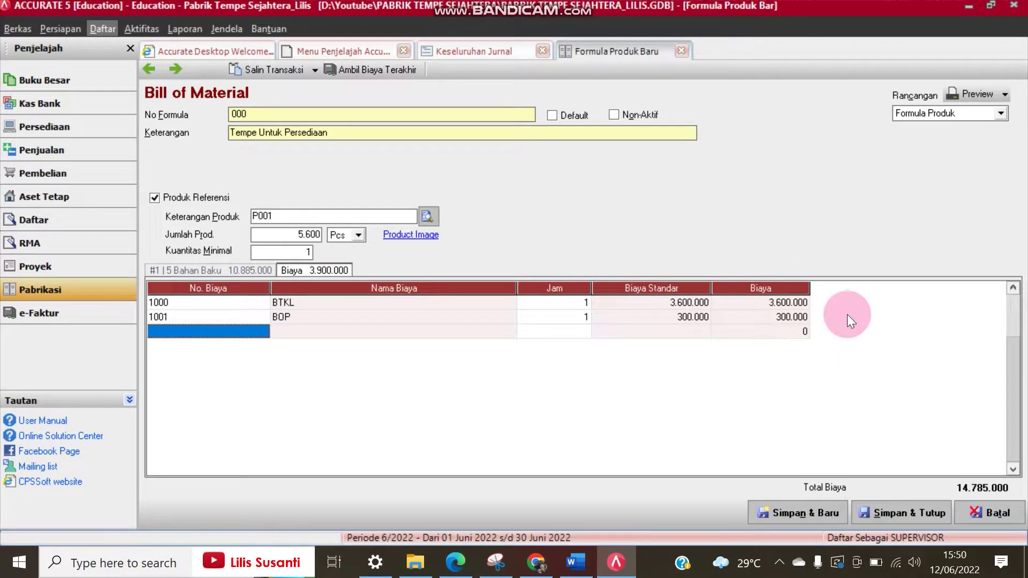
pyautogui.click(902, 510)
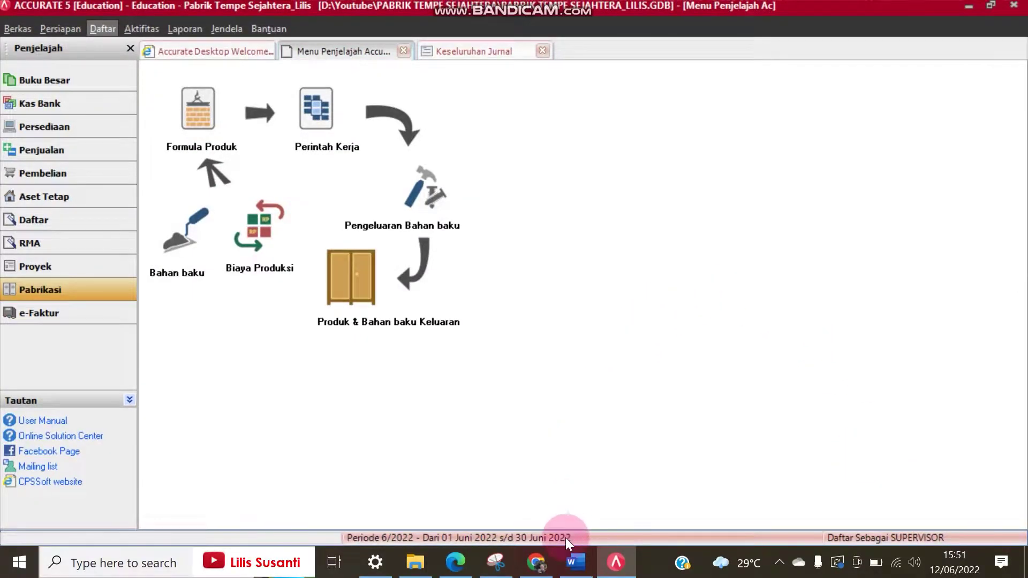
pyautogui.click(575, 562)
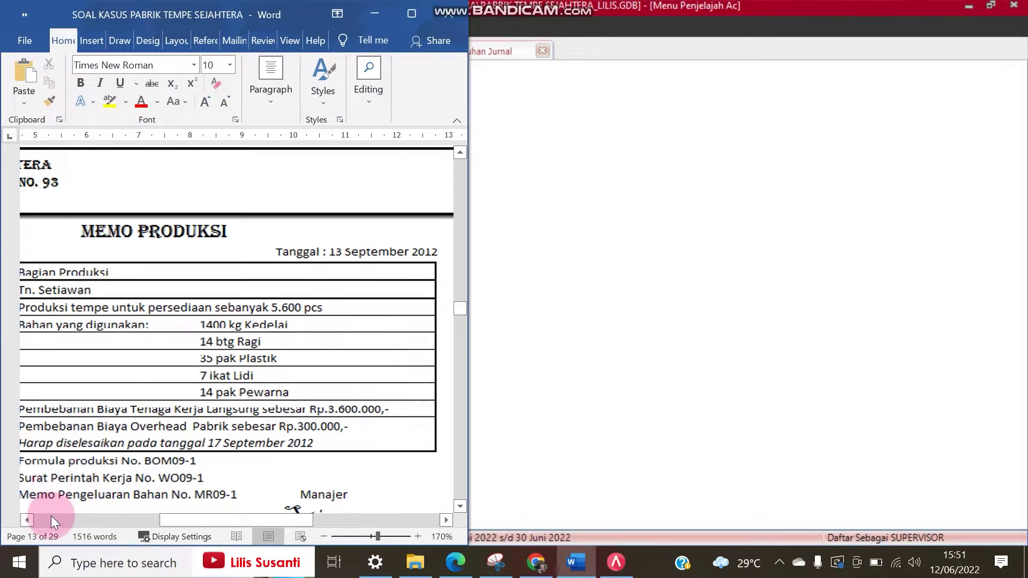
pyautogui.click(27, 520)
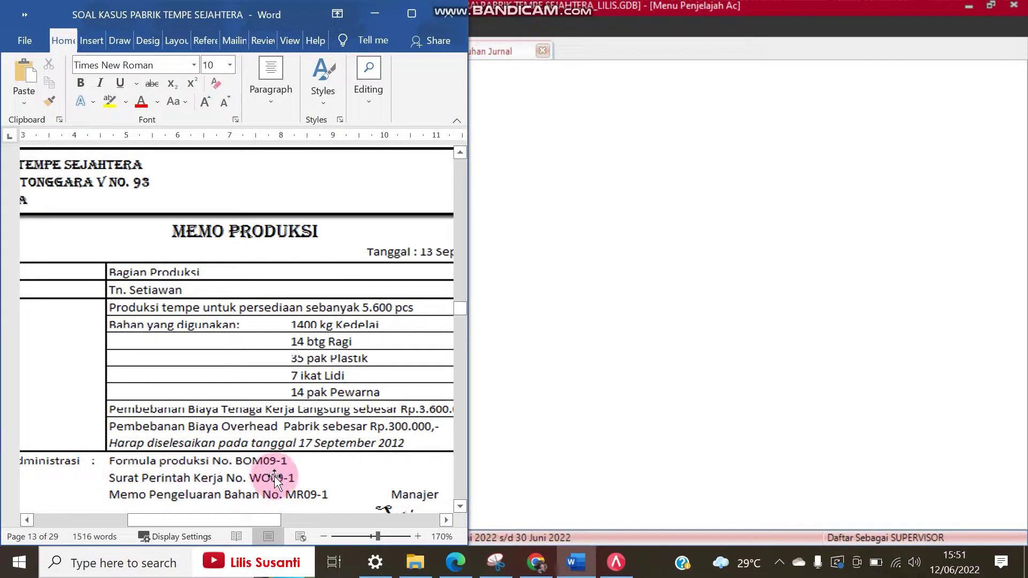
pyautogui.hotkey('alt', 'Tab')
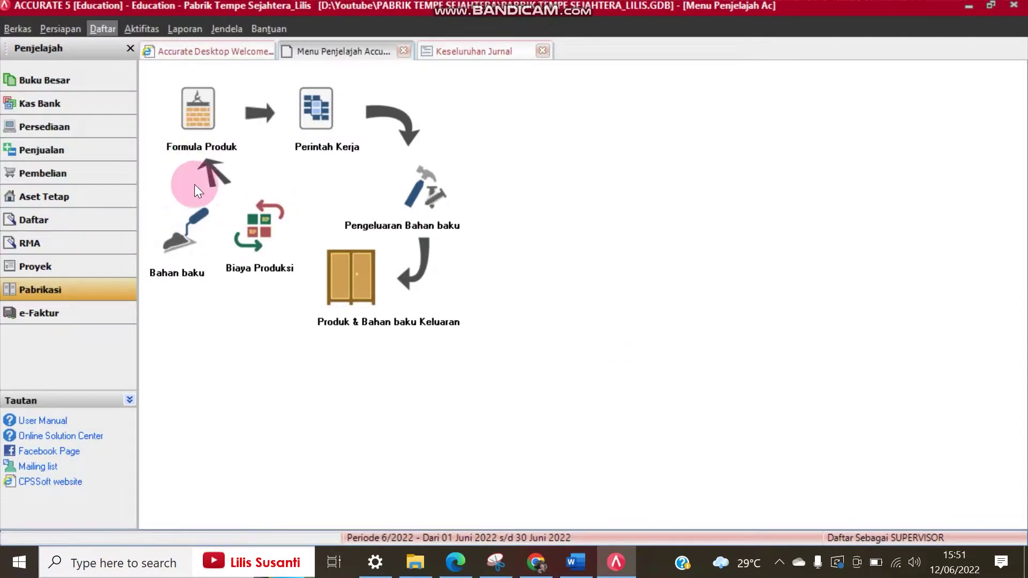
# Reopen the saved Tempe Untuk Persediaan formula, change its BOM number to 09-1 as in the memo, and save it
pyautogui.click(206, 117)
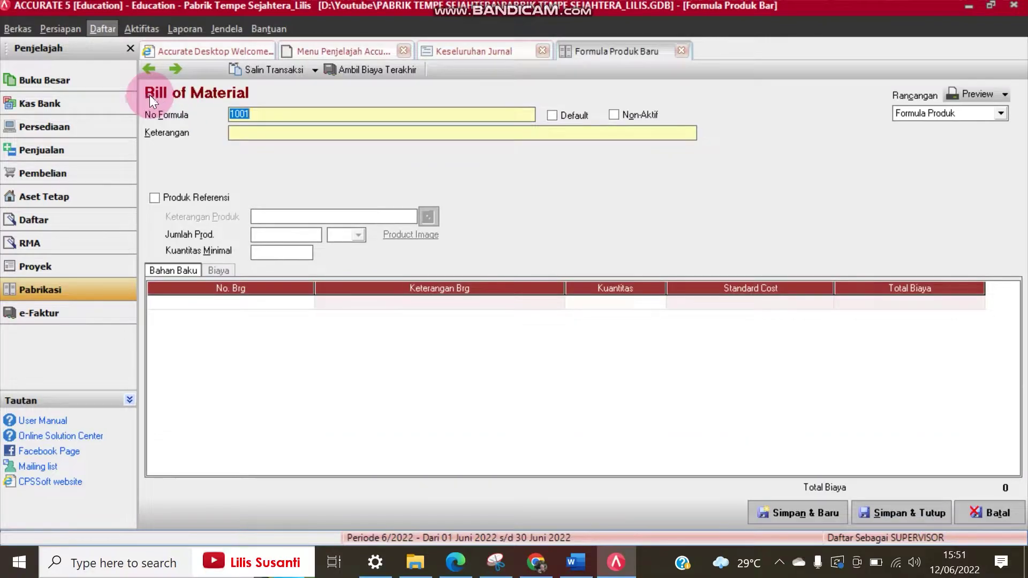
pyautogui.click(148, 70)
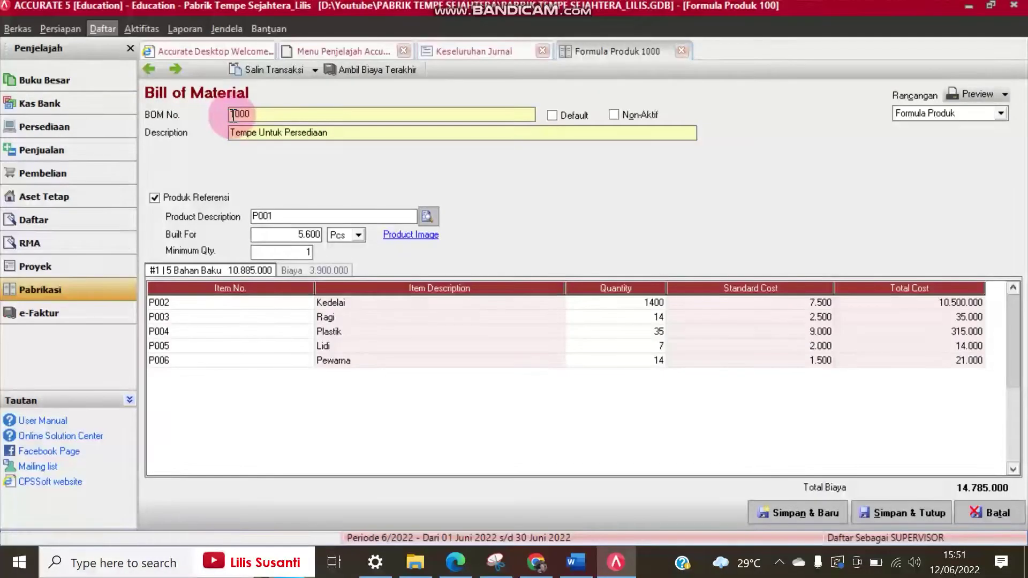
pyautogui.click(575, 562)
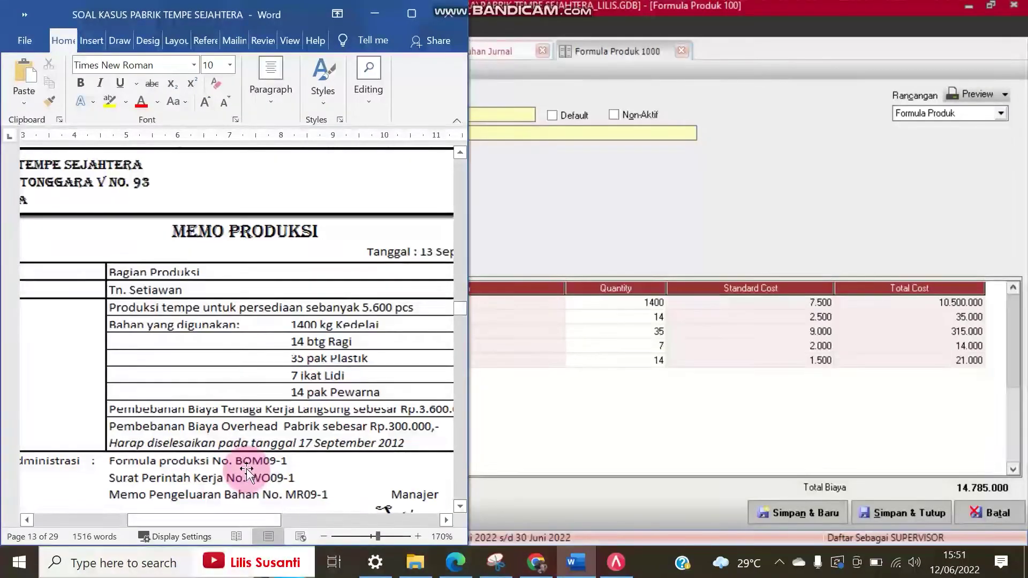
pyautogui.click(471, 168)
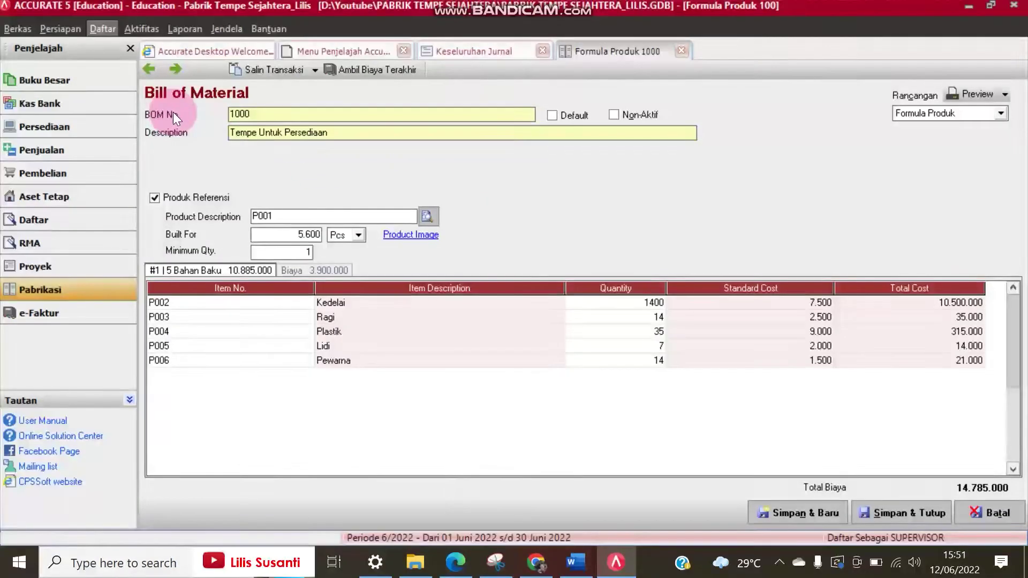
pyautogui.doubleClick(260, 113)
pyautogui.write('09-1')
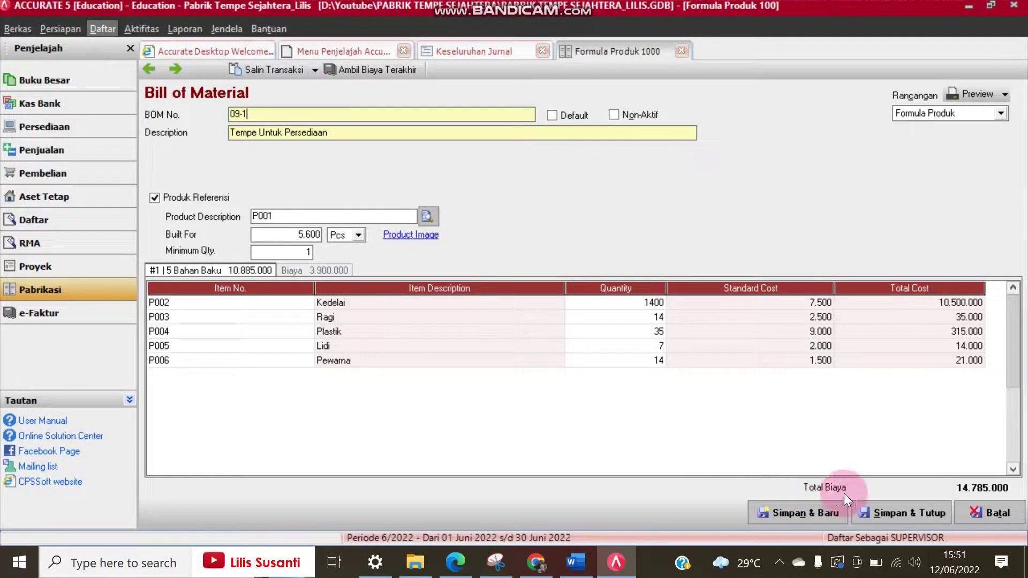
pyautogui.click(887, 511)
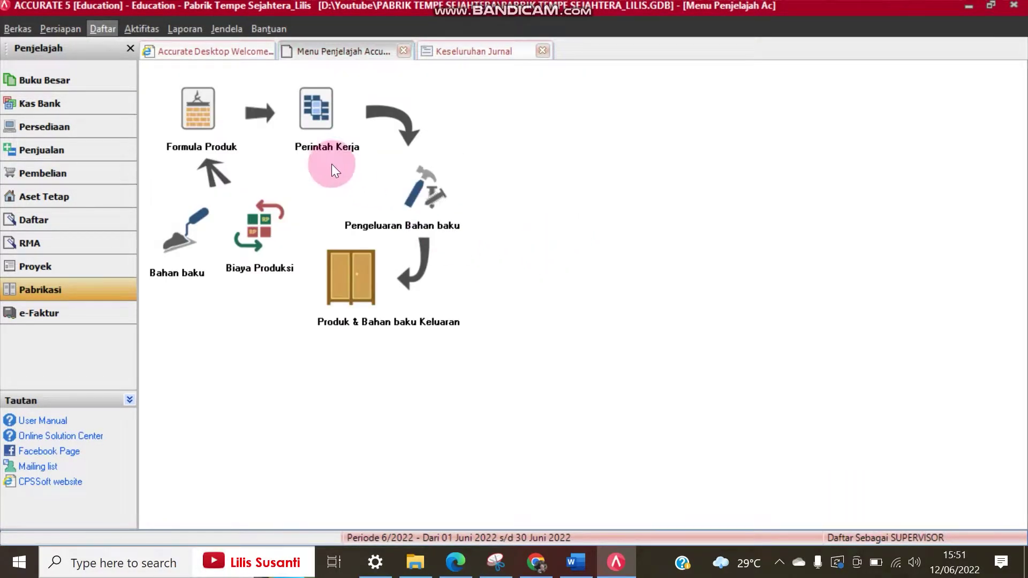
# Create a new work order beside the production memo and set its WO number to 09-1
pyautogui.click(323, 118)
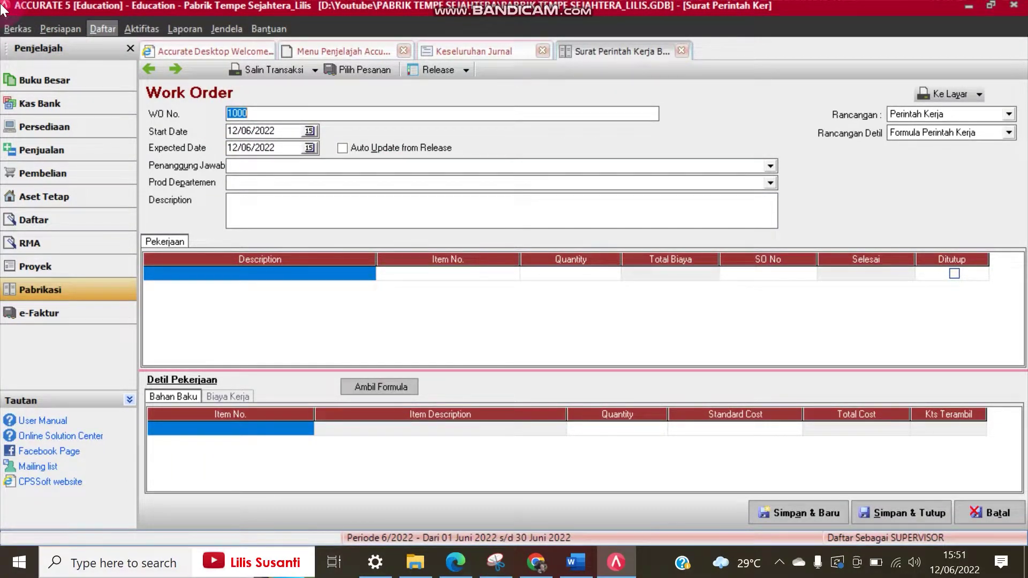
pyautogui.click(991, 5)
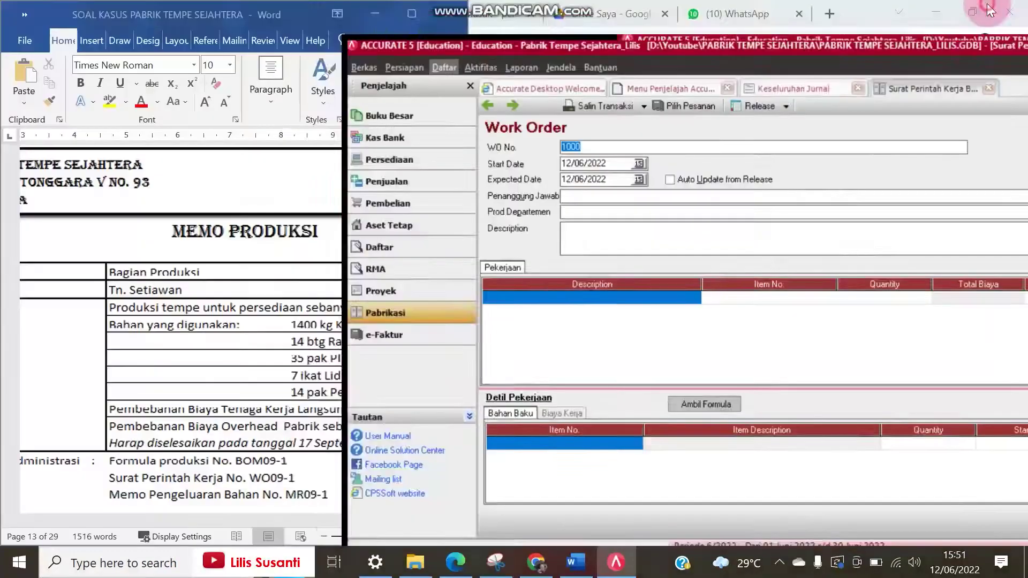
pyautogui.click(597, 279)
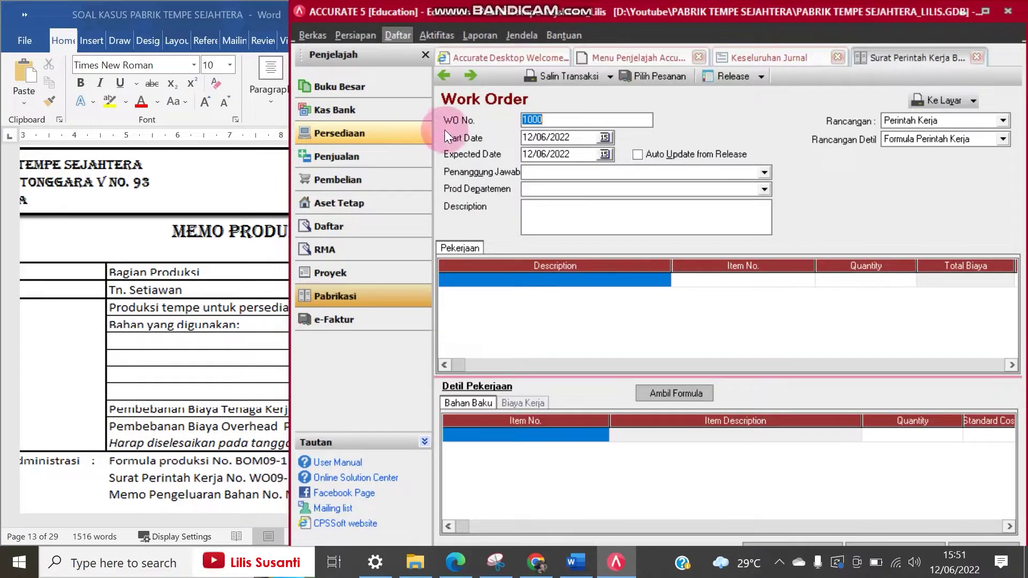
pyautogui.write('09-1')
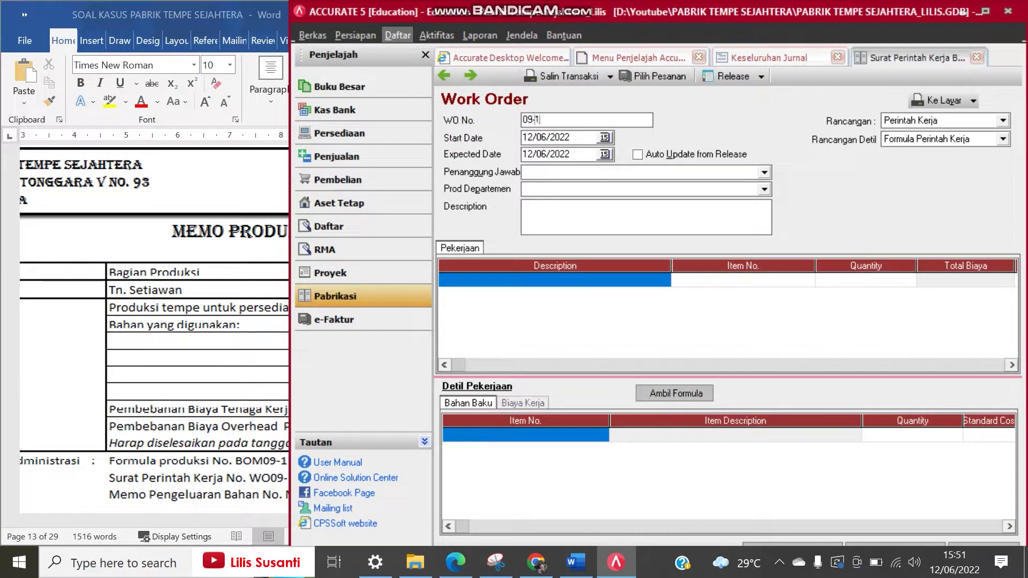
# Set the work order's start date to 13/09/2012
pyautogui.click(578, 138)
pyautogui.doubleClick(577, 138)
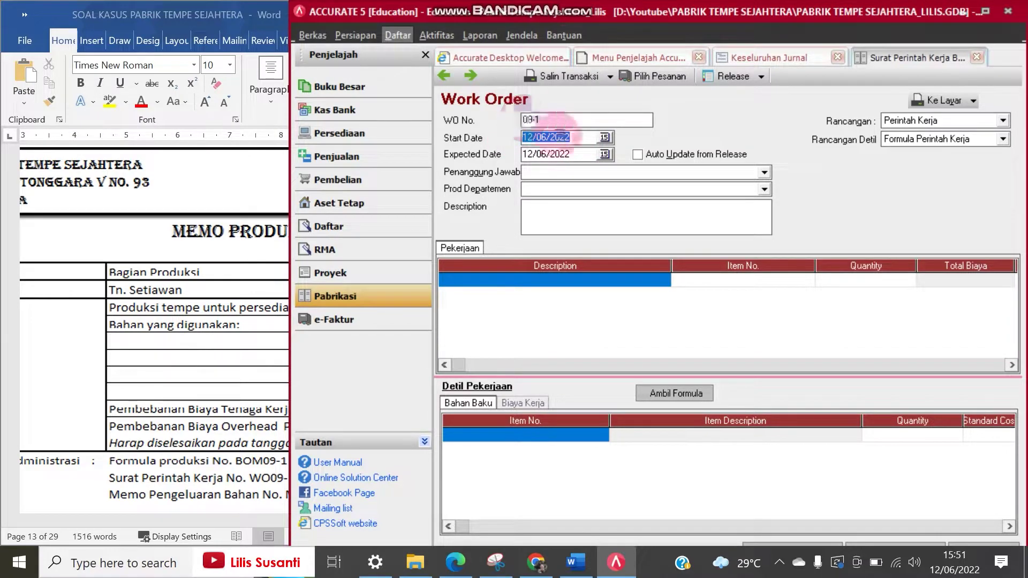
pyautogui.write('13/')
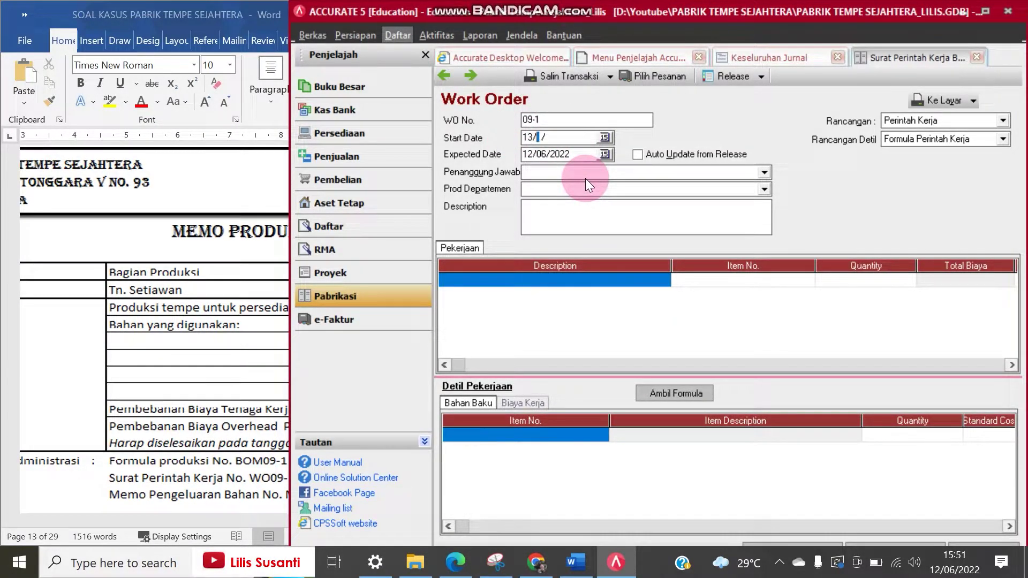
pyautogui.write('09/2012')
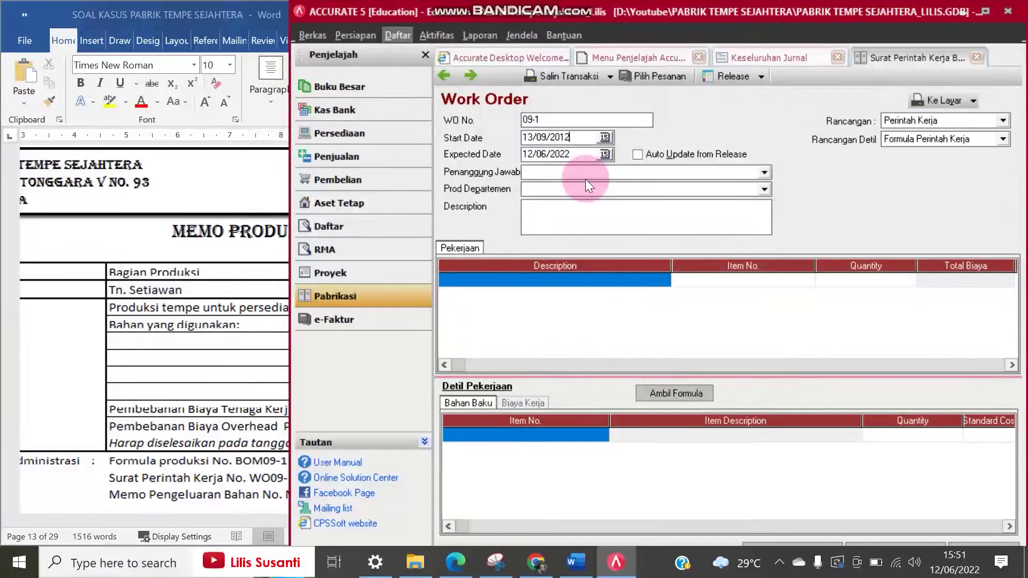
pyautogui.press('Tab')
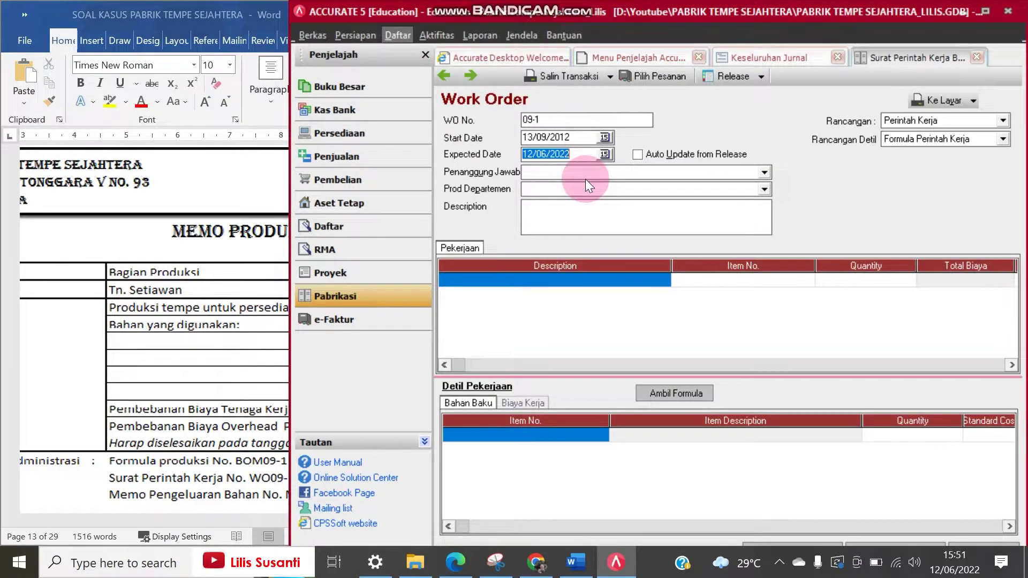
# Check the completion date in the memo and set the work order's expected date to 17/09/2012
pyautogui.click(224, 450)
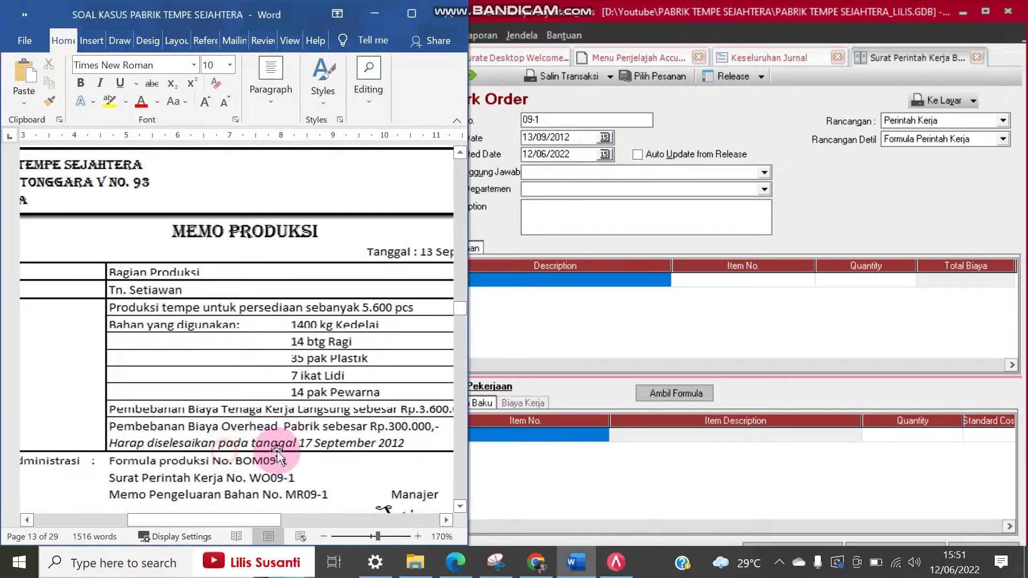
pyautogui.click(576, 155)
pyautogui.write('17/0')
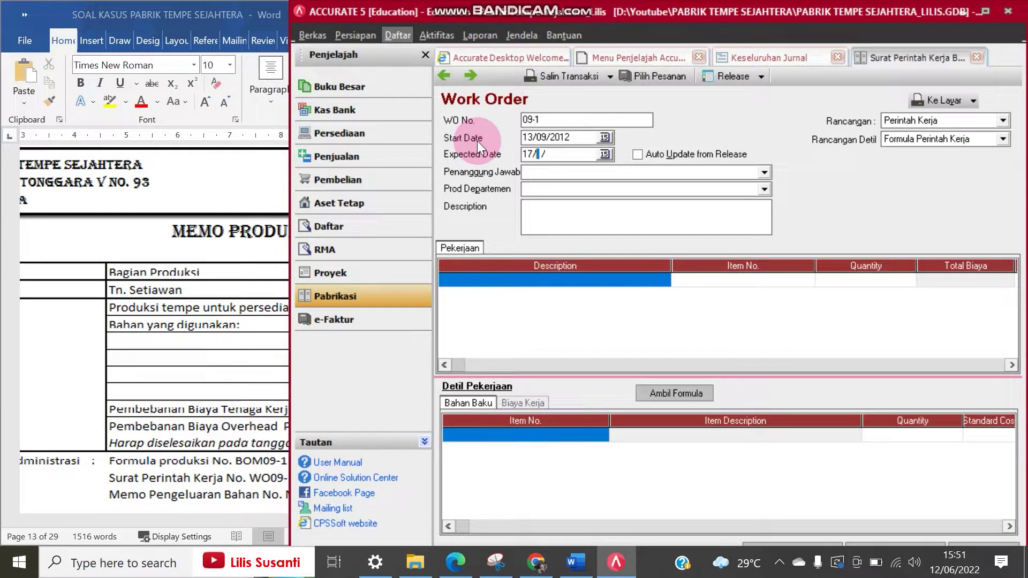
pyautogui.write('9/2012')
pyautogui.press('Tab')
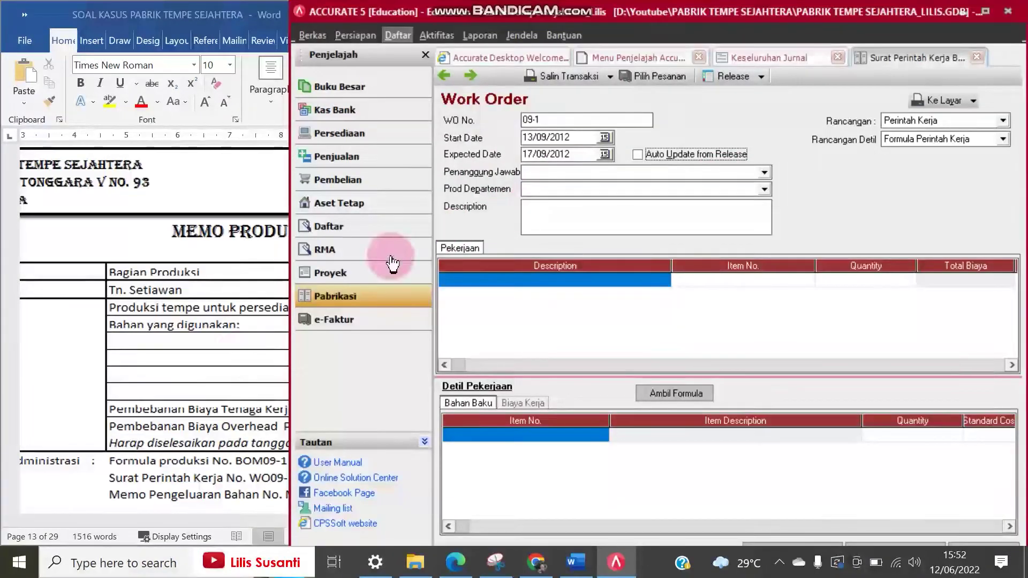
# Consult the memo and enter Produksi Tempe as the work order's description
pyautogui.click(185, 362)
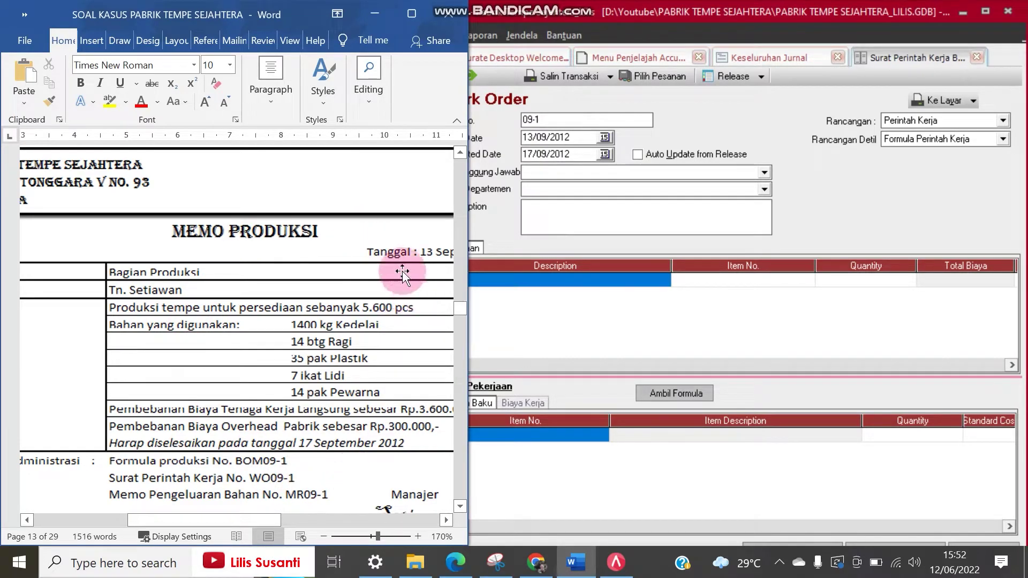
pyautogui.click(558, 212)
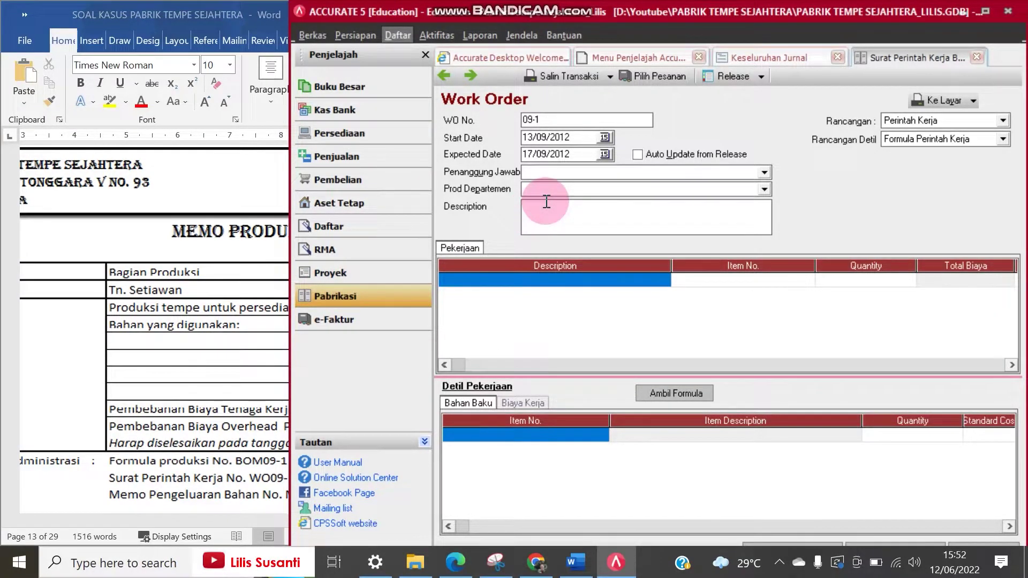
pyautogui.write('Pro')
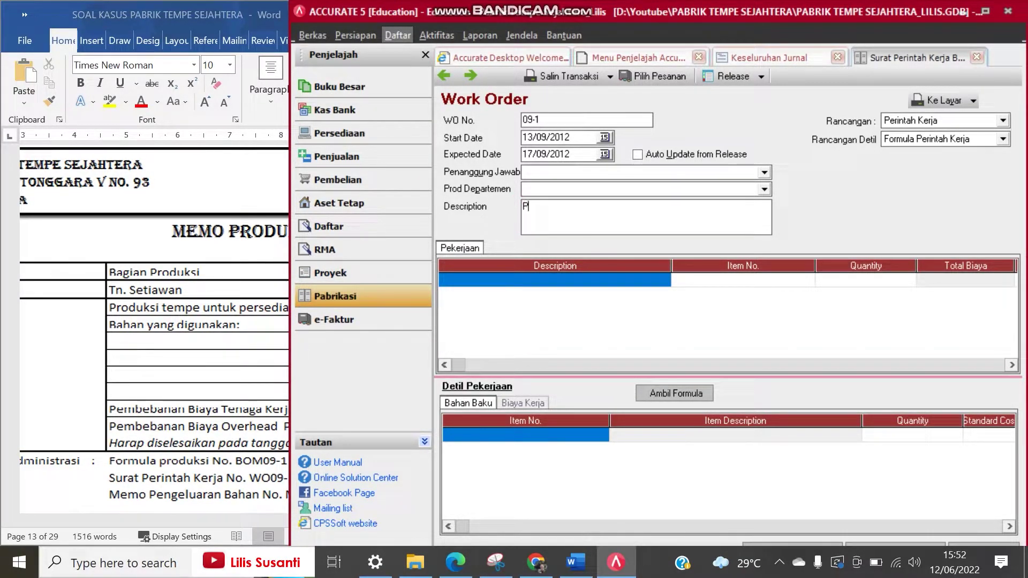
pyautogui.write('duksi Tempe')
pyautogui.click(555, 213)
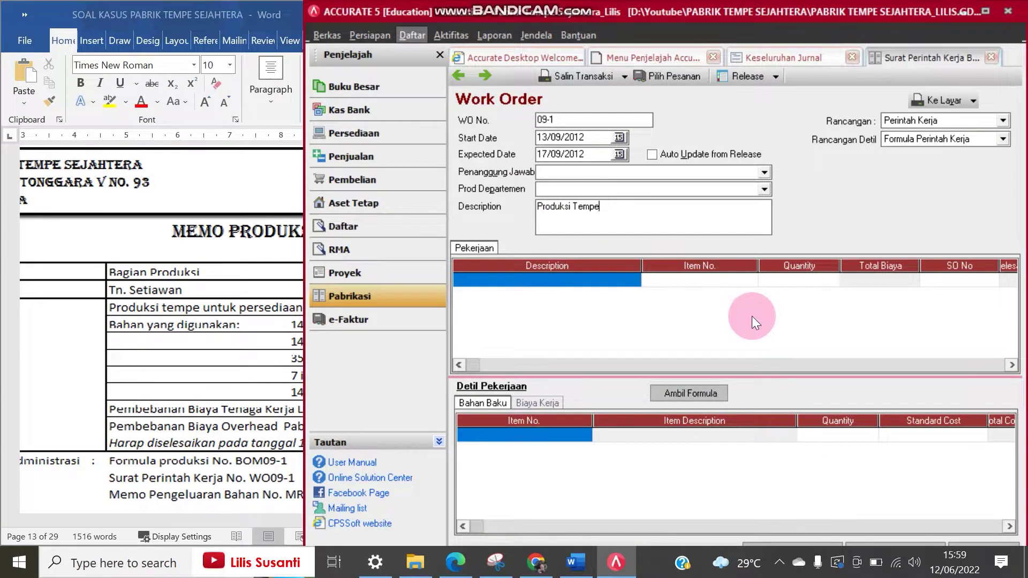
# Add product formula 09-1 Tempe Untuk Persediaan as the work order's first job
pyautogui.click(626, 296)
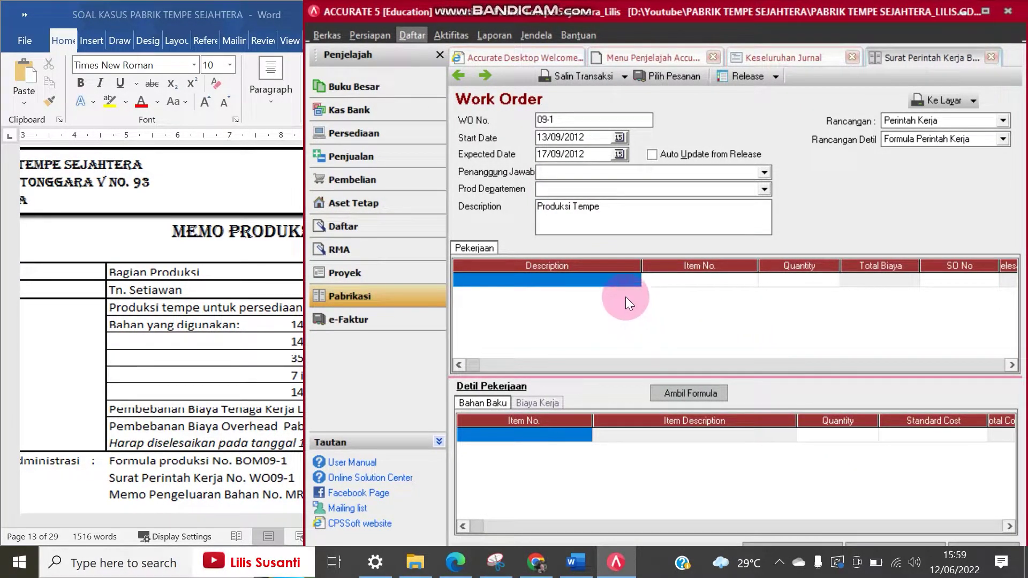
pyautogui.click(616, 281)
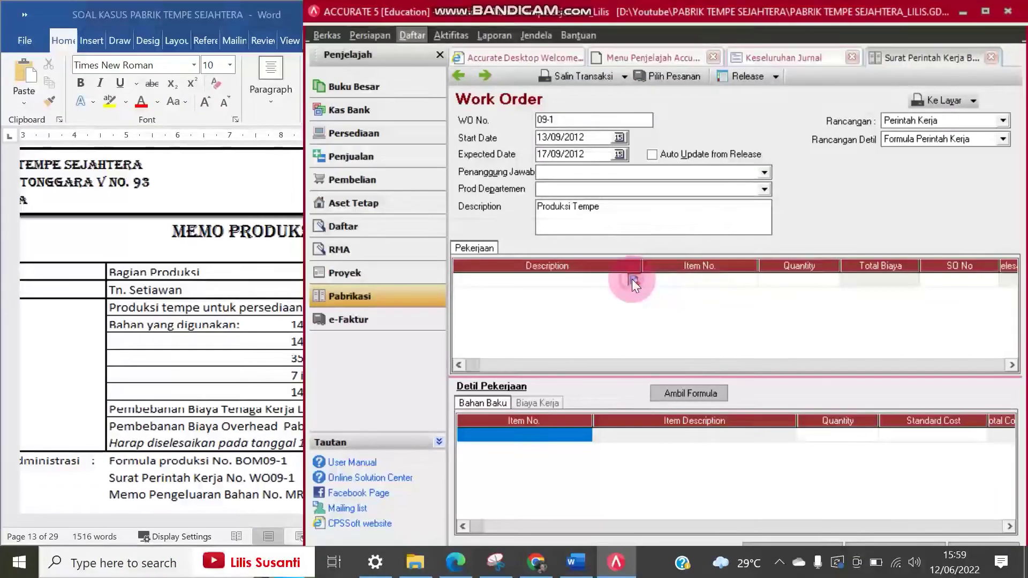
pyautogui.click(632, 279)
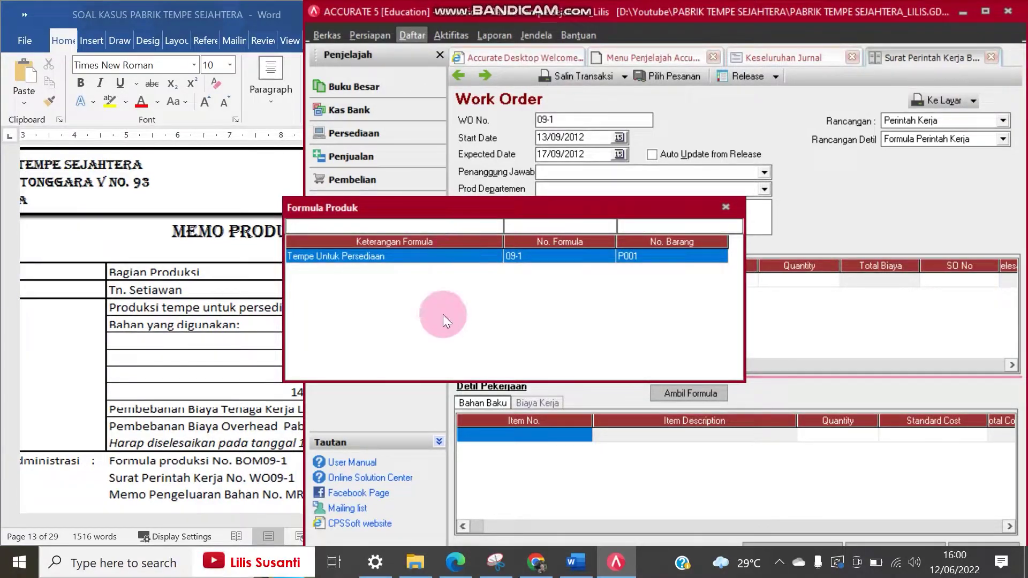
pyautogui.doubleClick(419, 257)
# Widen the ACCURATE 5 window, check the production amount in the memo, and set the P001 job's quantity to 5600
pyautogui.moveTo(303, 194); pyautogui.dragTo(173, 190)
pyautogui.click(136, 345)
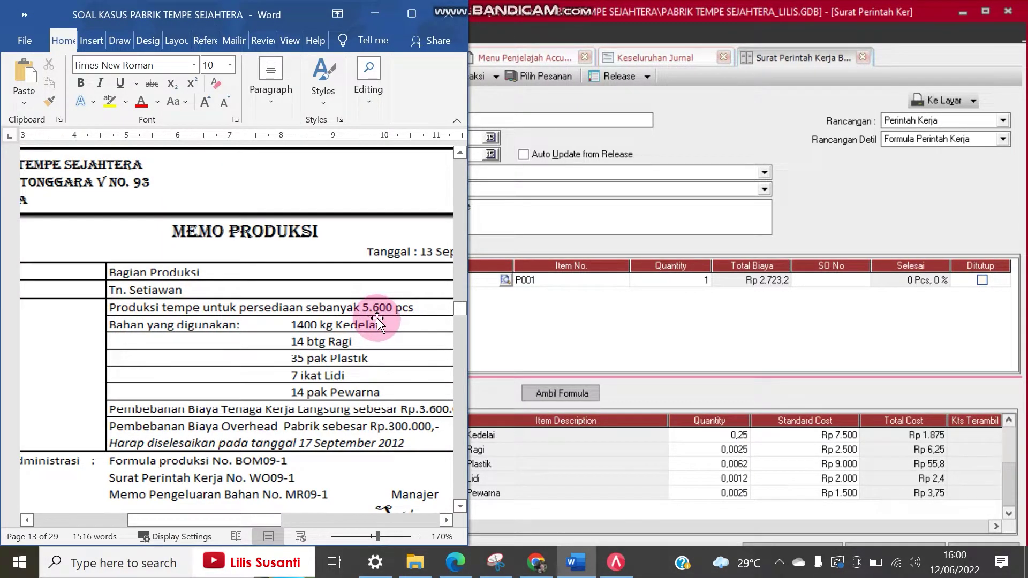
pyautogui.click(686, 281)
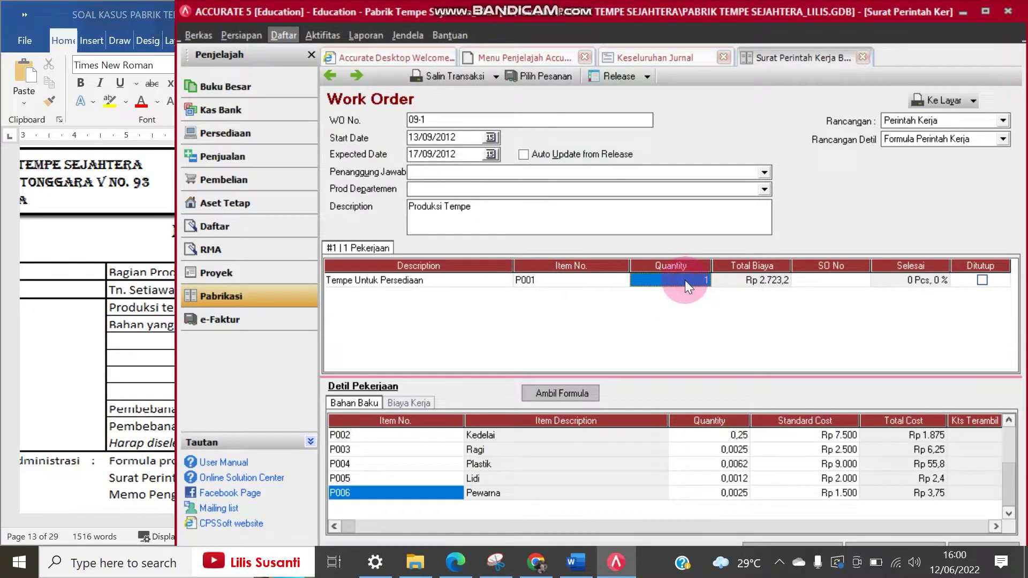
pyautogui.write('5600')
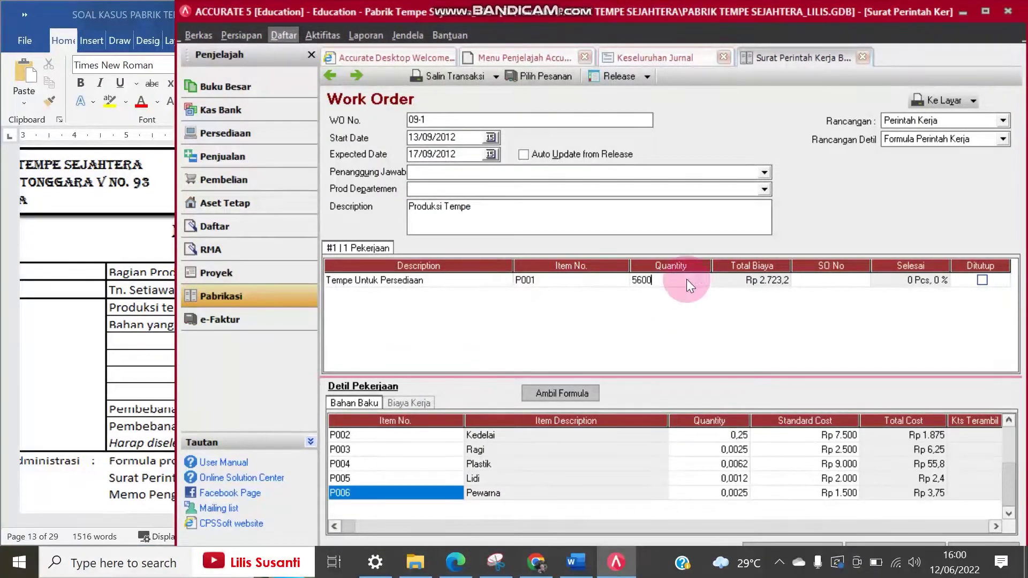
pyautogui.press('Tab')
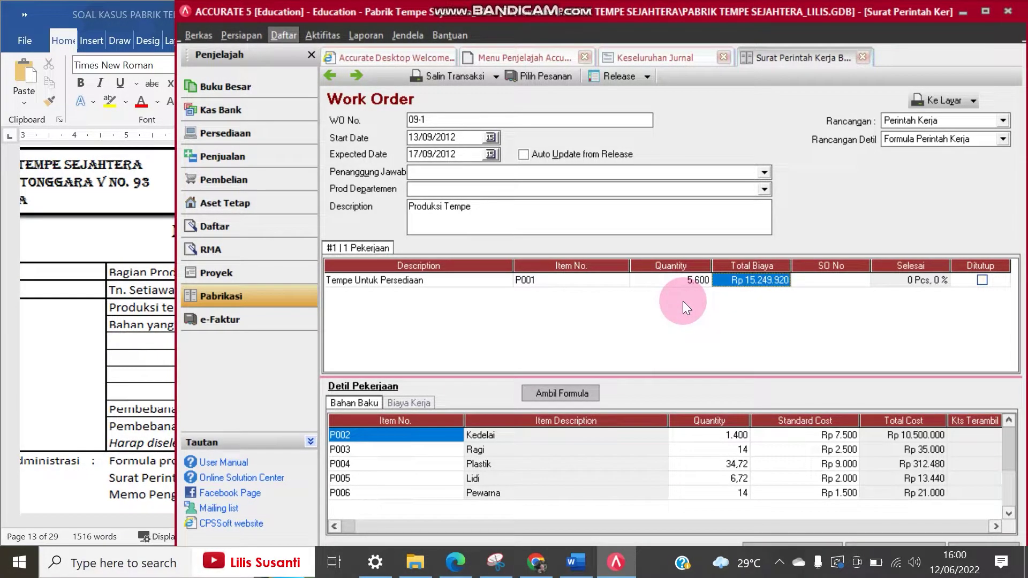
# Delete all five raw material lines, P002 to P006, from the details of the work order's tempe job
pyautogui.rightClick(432, 436)
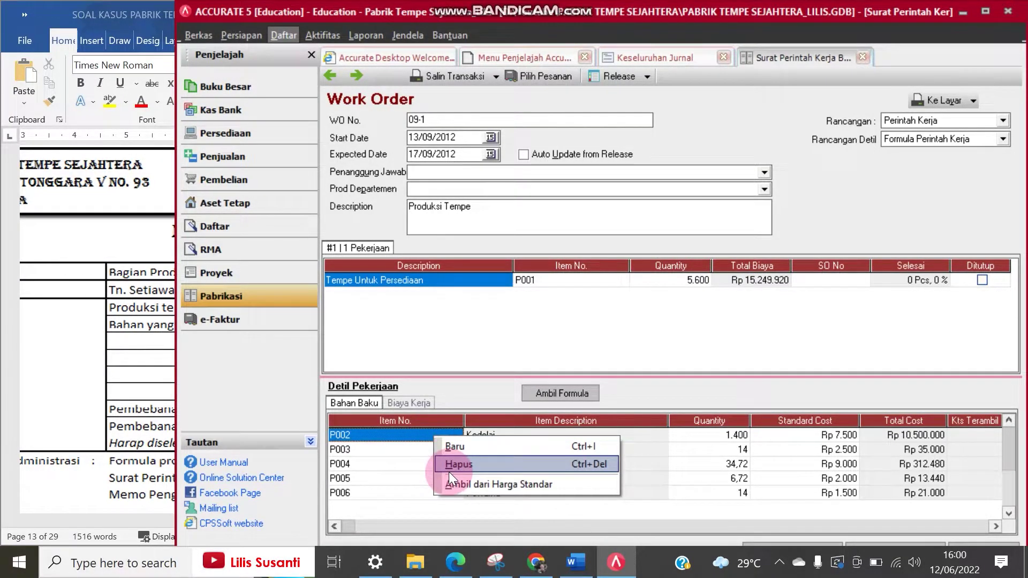
pyautogui.click(450, 464)
pyautogui.rightClick(442, 437)
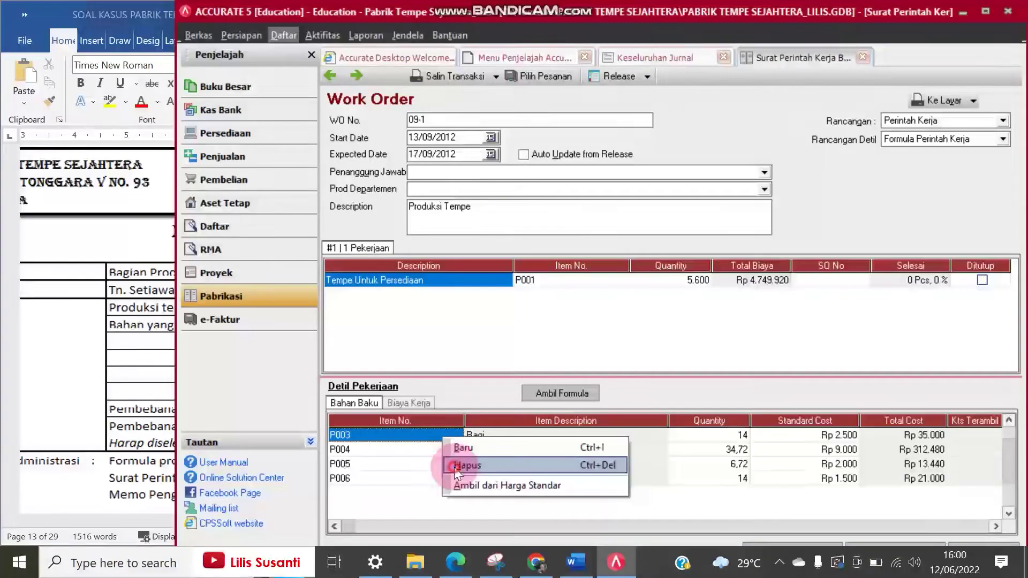
pyautogui.click(451, 464)
pyautogui.rightClick(446, 435)
pyautogui.click(457, 466)
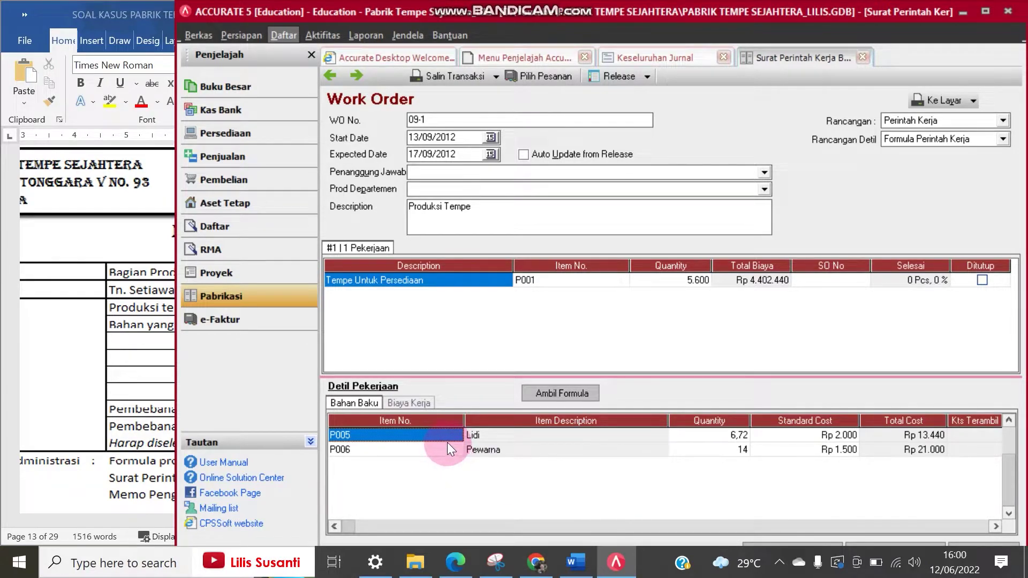
pyautogui.rightClick(447, 437)
pyautogui.click(454, 465)
pyautogui.rightClick(443, 440)
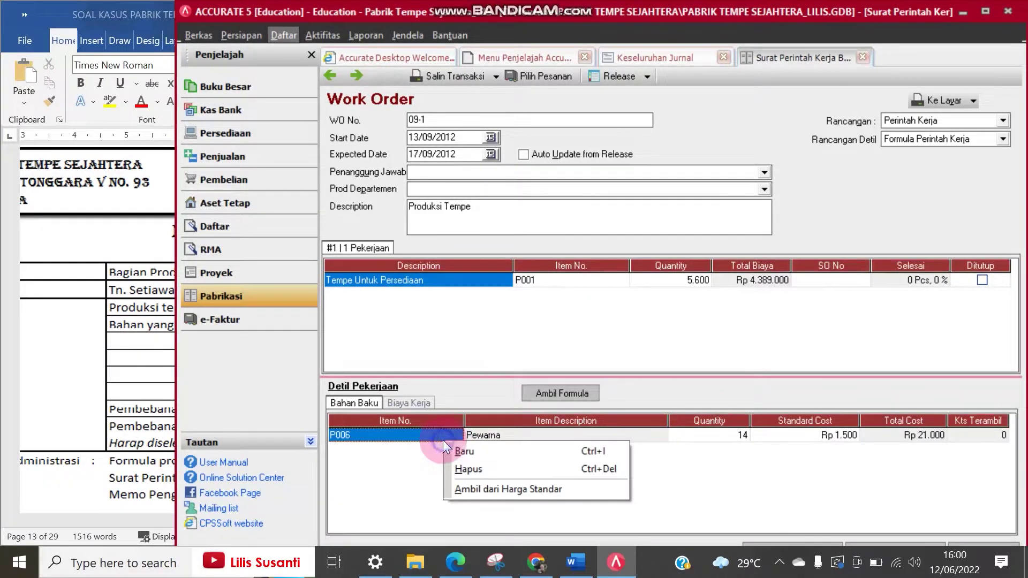
pyautogui.click(451, 467)
# Delete the BTKL and BOP cost lines, 1000 and 1001, from the job's work costs
pyautogui.click(418, 406)
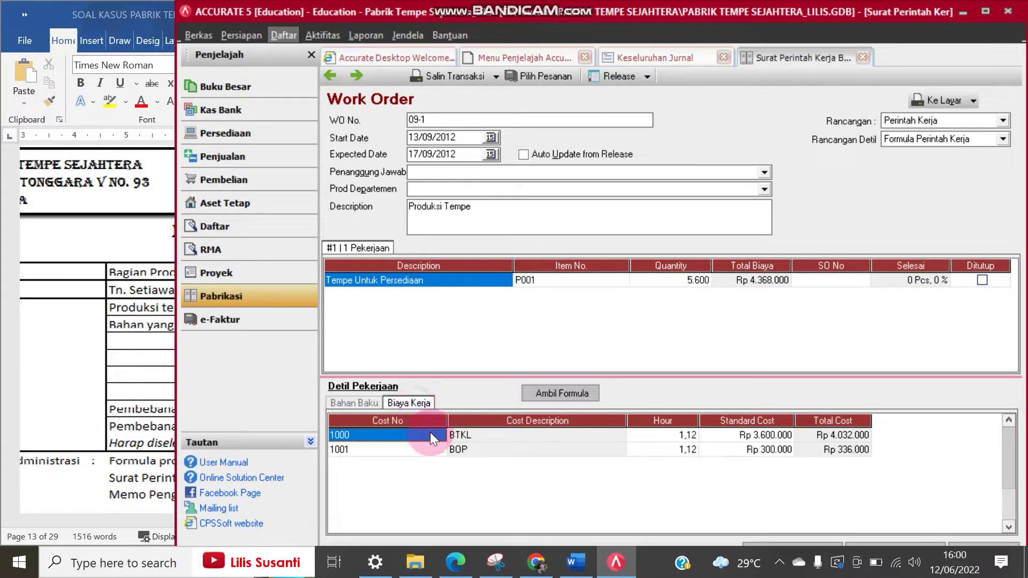
pyautogui.rightClick(429, 433)
pyautogui.click(443, 463)
pyautogui.rightClick(436, 438)
pyautogui.click(445, 461)
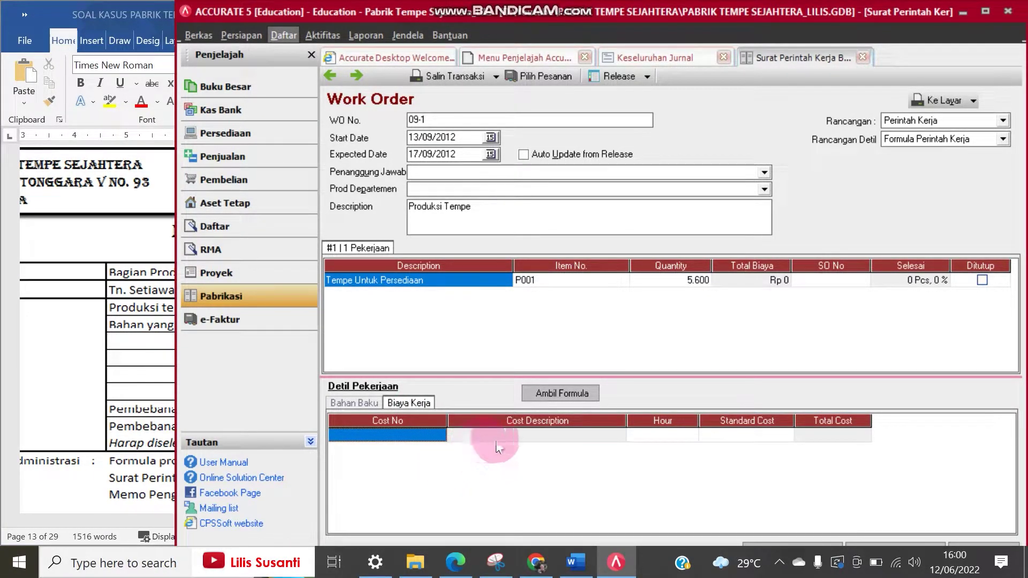
# Reload product formula 09-1 Tempe Untuk Persediaan into the job details, check it against the memo, and save the work order
pyautogui.click(567, 395)
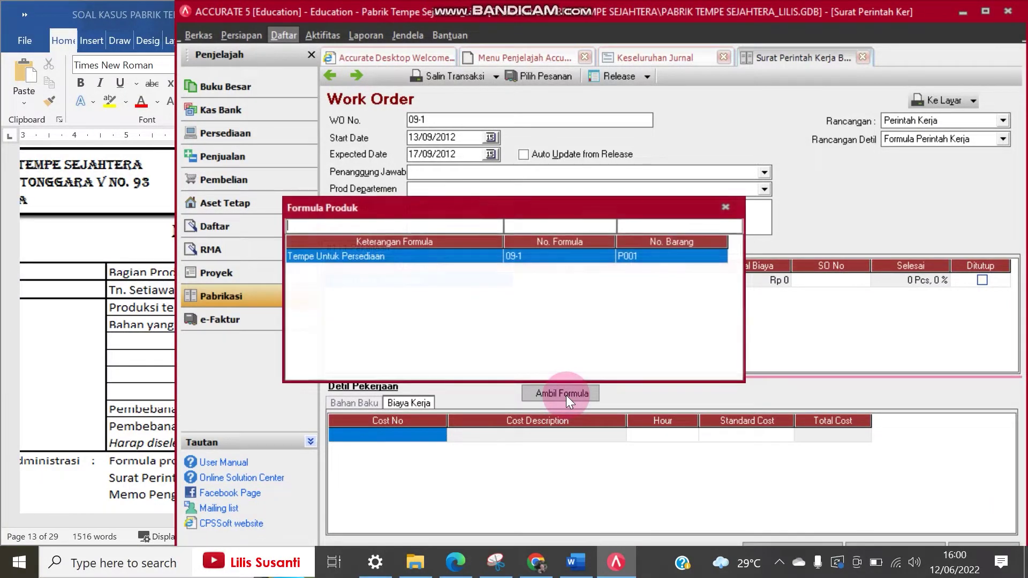
pyautogui.doubleClick(470, 255)
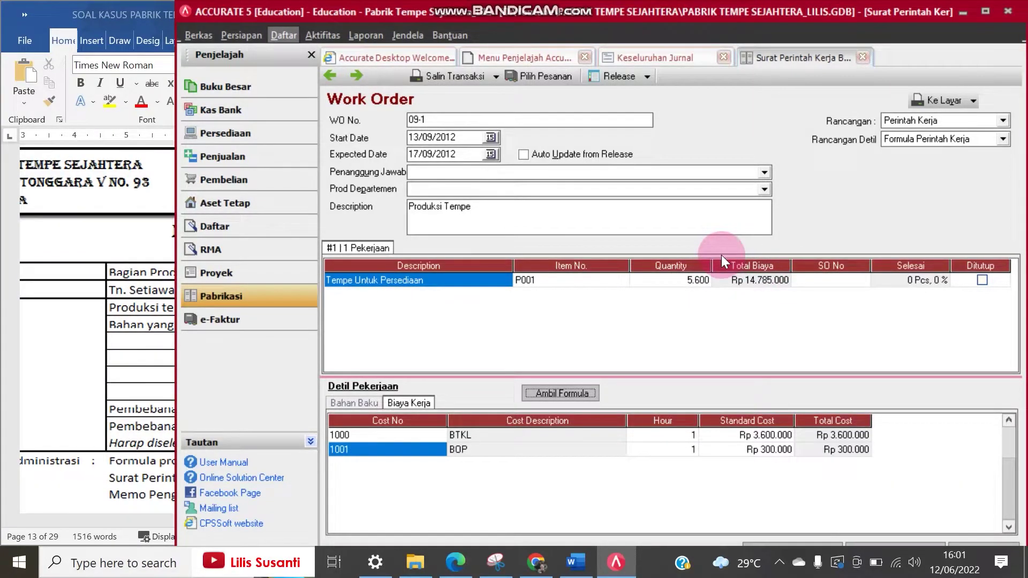
pyautogui.click(169, 446)
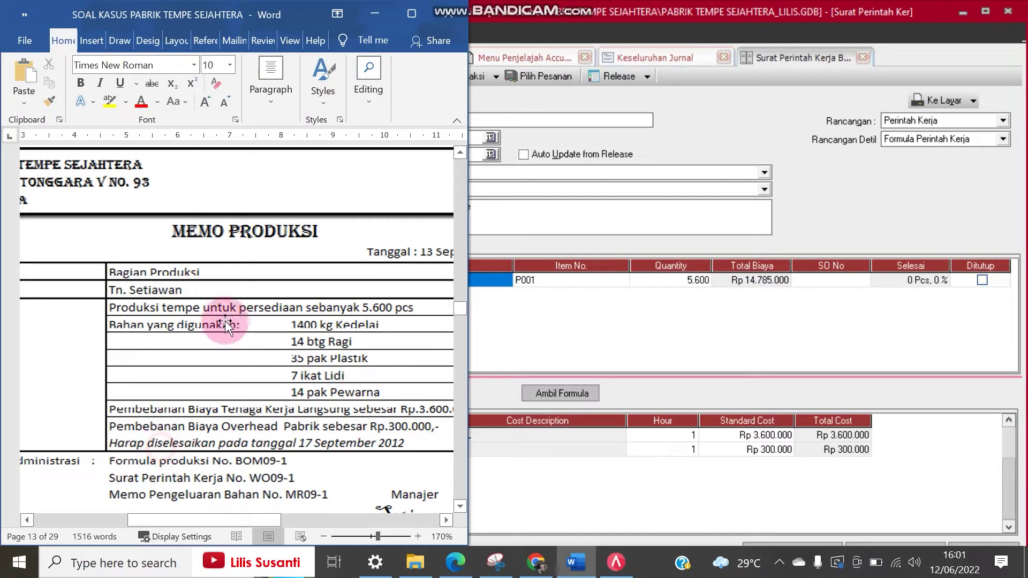
pyautogui.click(561, 332)
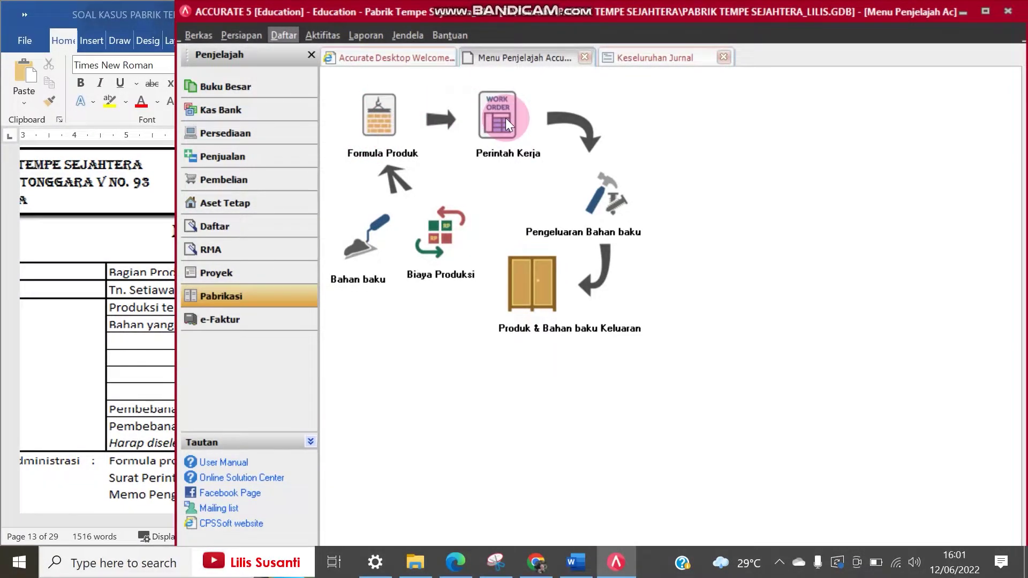
# Consult the memo and start a material release numbered MR09-1 with release date 13/09/2012
pyautogui.click(160, 339)
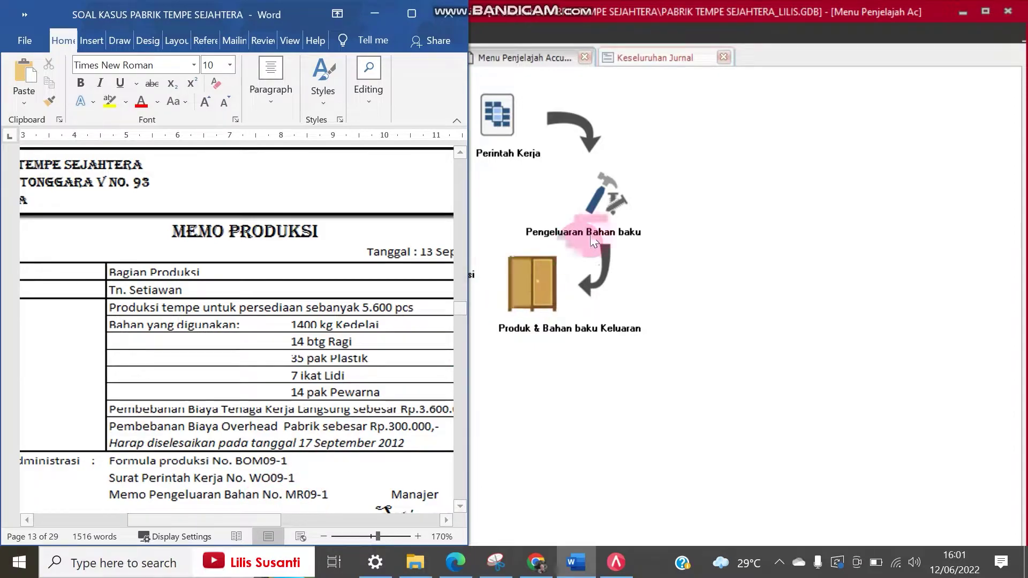
pyautogui.click(599, 204)
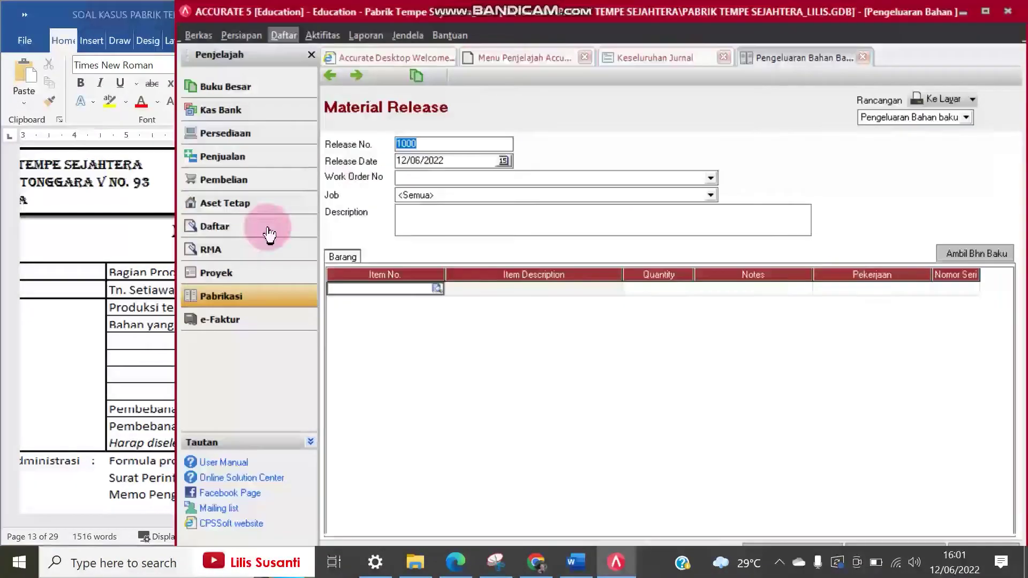
pyautogui.click(78, 427)
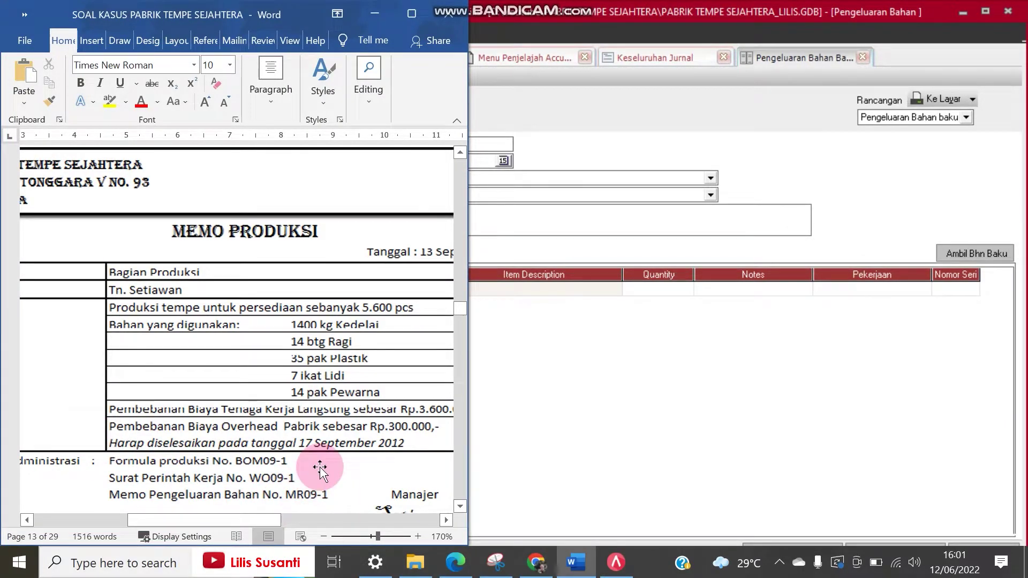
pyautogui.click(487, 135)
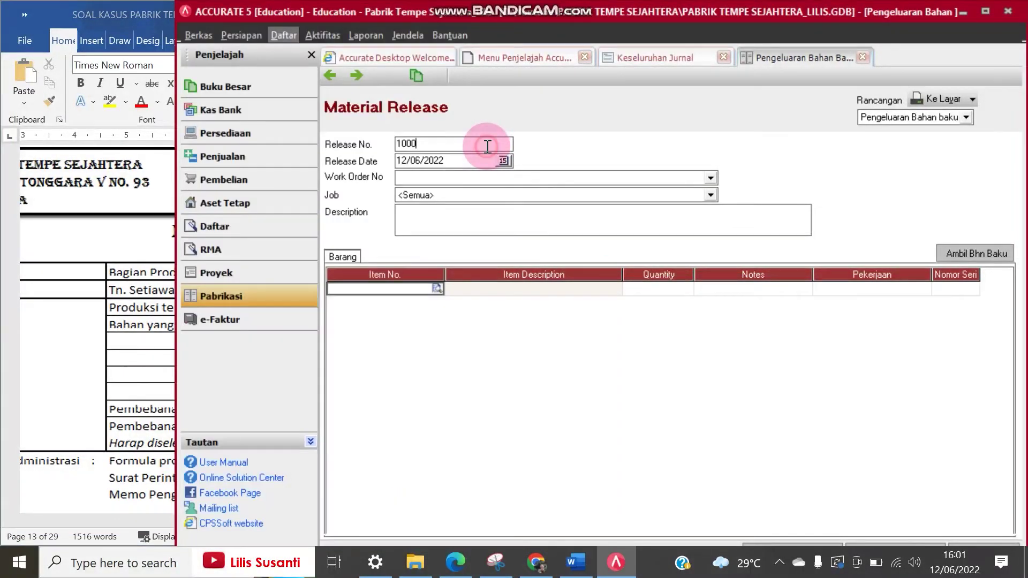
pyautogui.write('M')
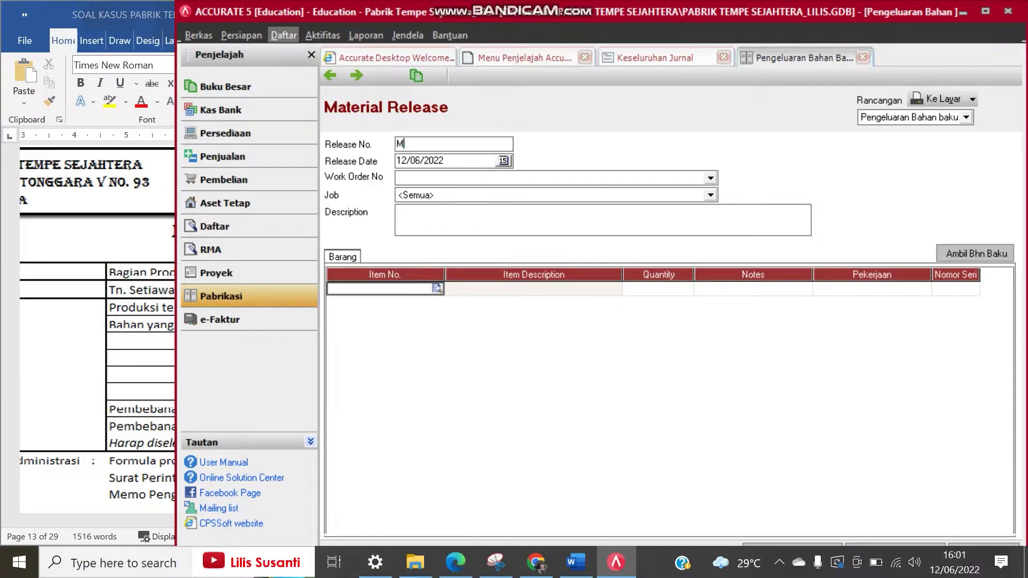
pyautogui.write('R09-1')
pyautogui.press('Tab')
pyautogui.write('13/09/2012')
pyautogui.press('Tab')
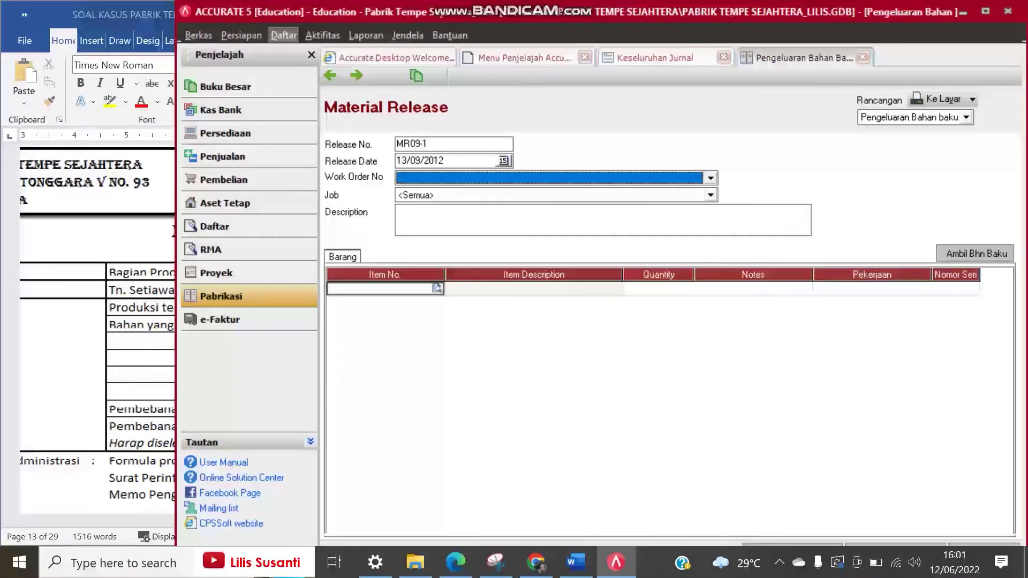
# Link the material release to work order 09-1 and enter Produksi Tempe as its description
pyautogui.click(708, 179)
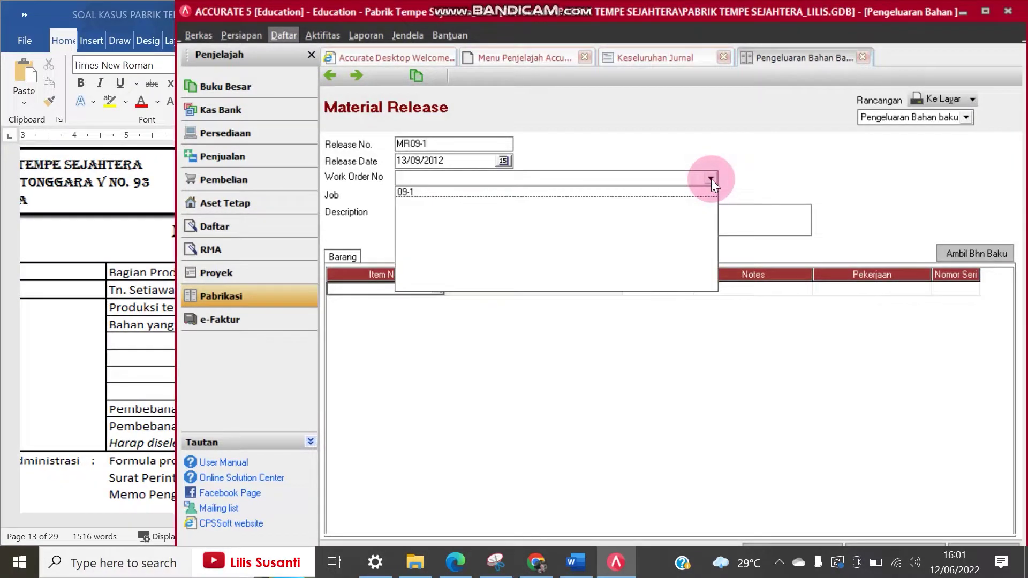
pyautogui.click(618, 191)
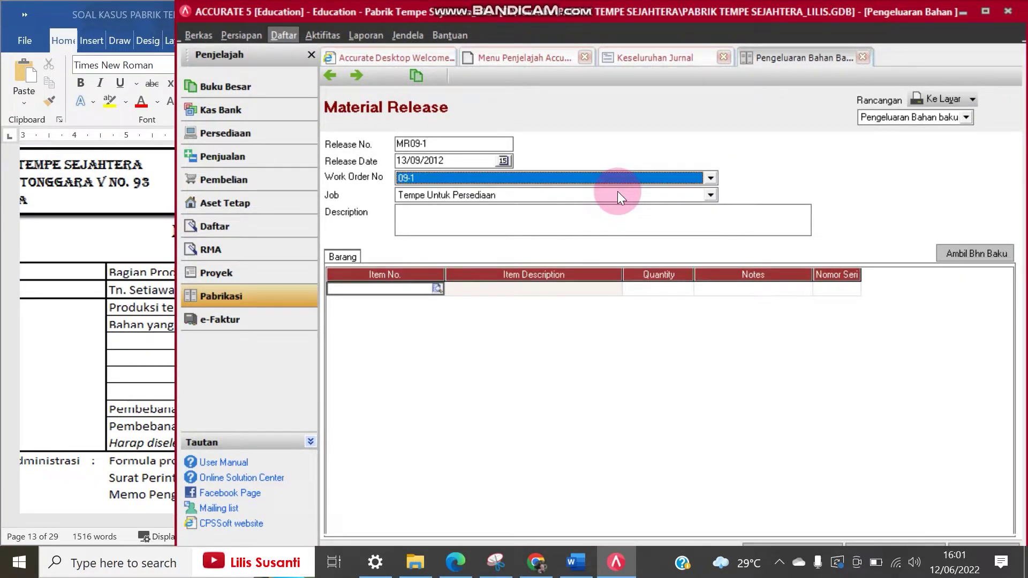
pyautogui.click(585, 213)
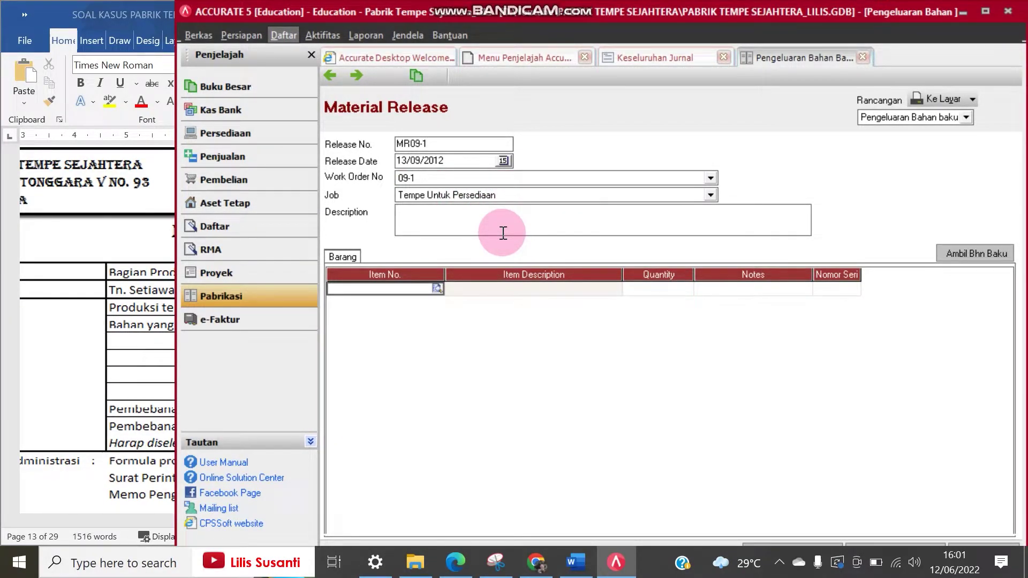
pyautogui.write('P')
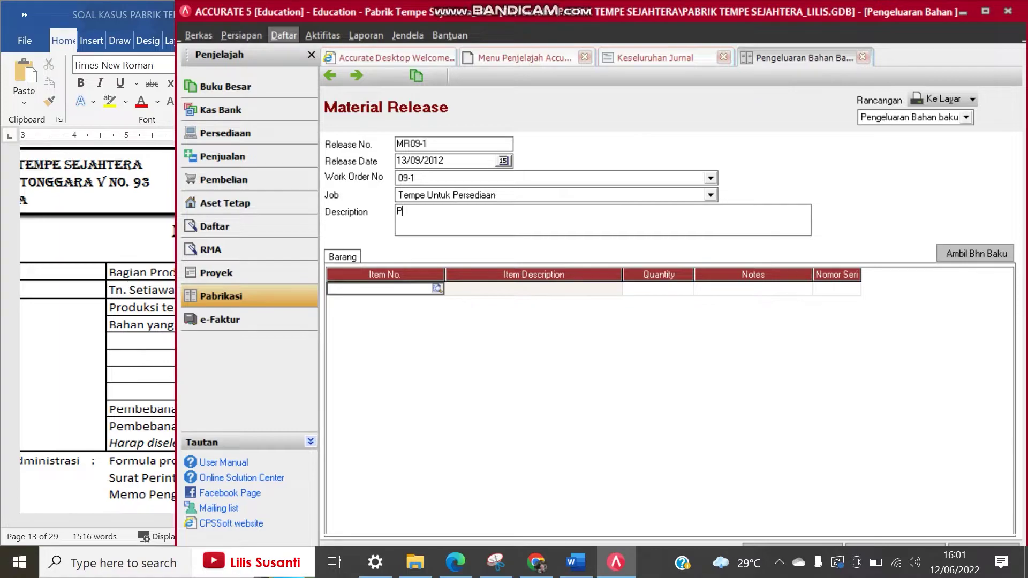
pyautogui.write('oduksi Tempe')
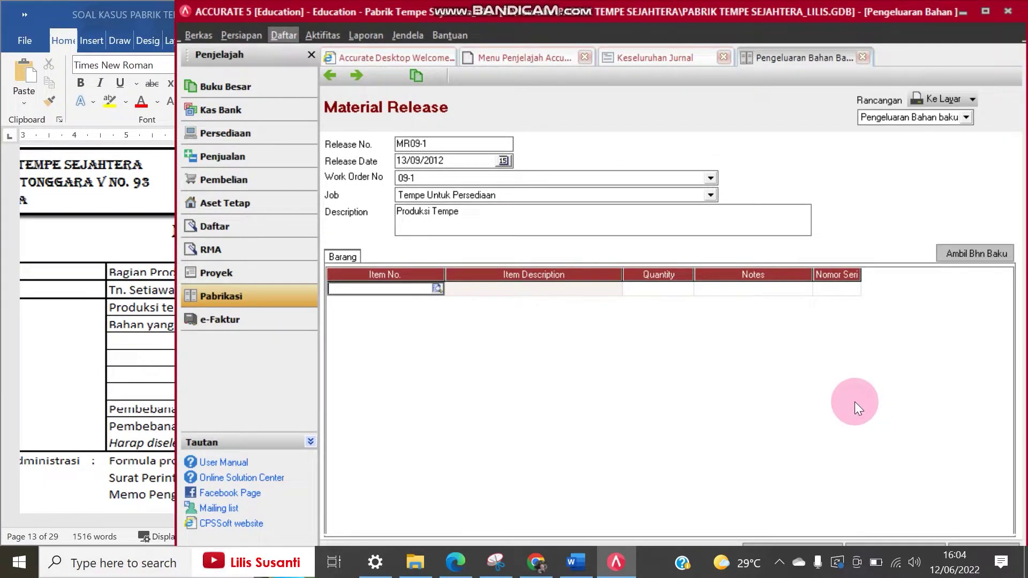
# Compare the job's raw materials with the memo and add all five, P002 to P006, to the material release
pyautogui.click(92, 469)
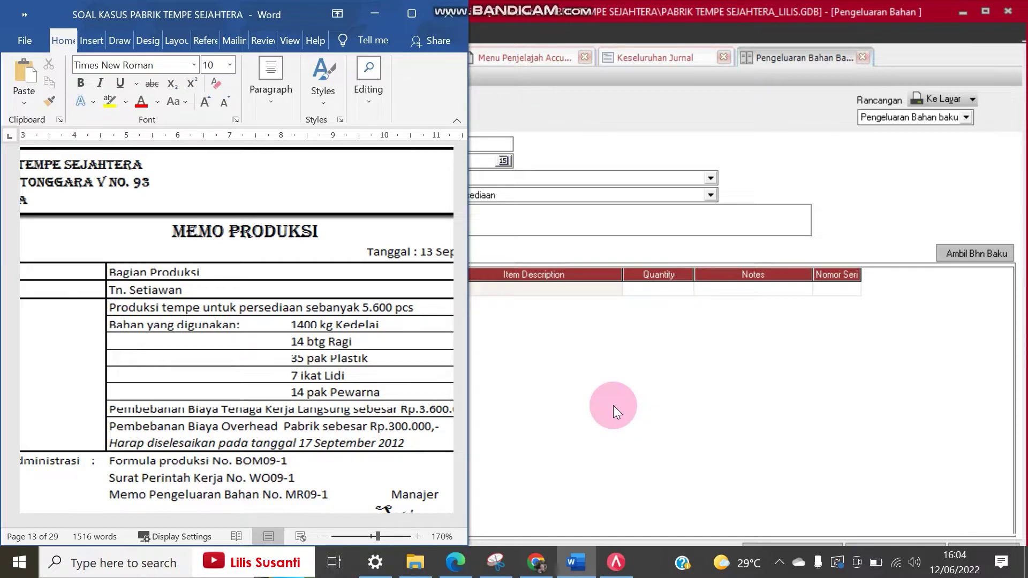
pyautogui.click(613, 405)
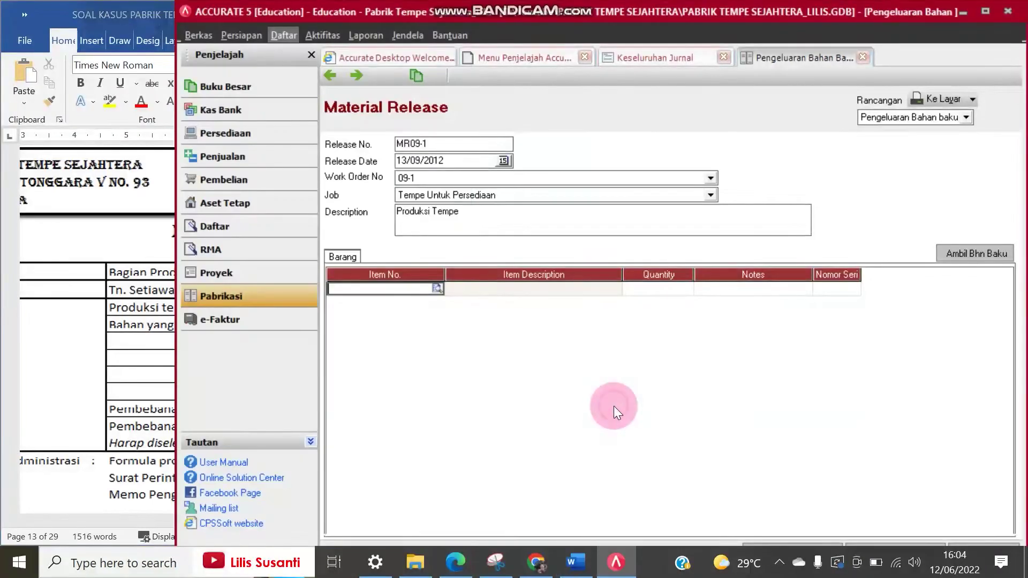
pyautogui.click(957, 256)
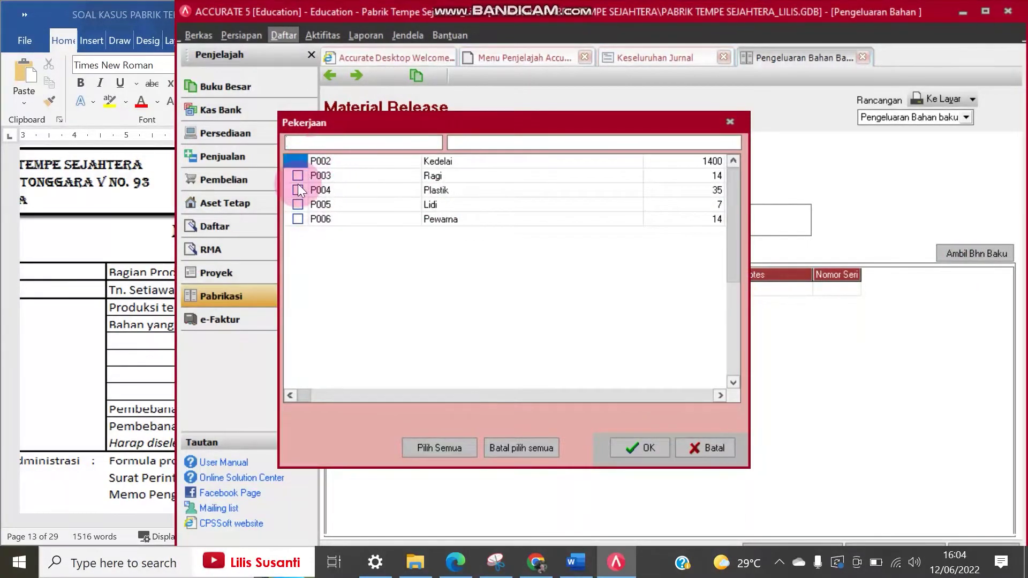
pyautogui.click(140, 390)
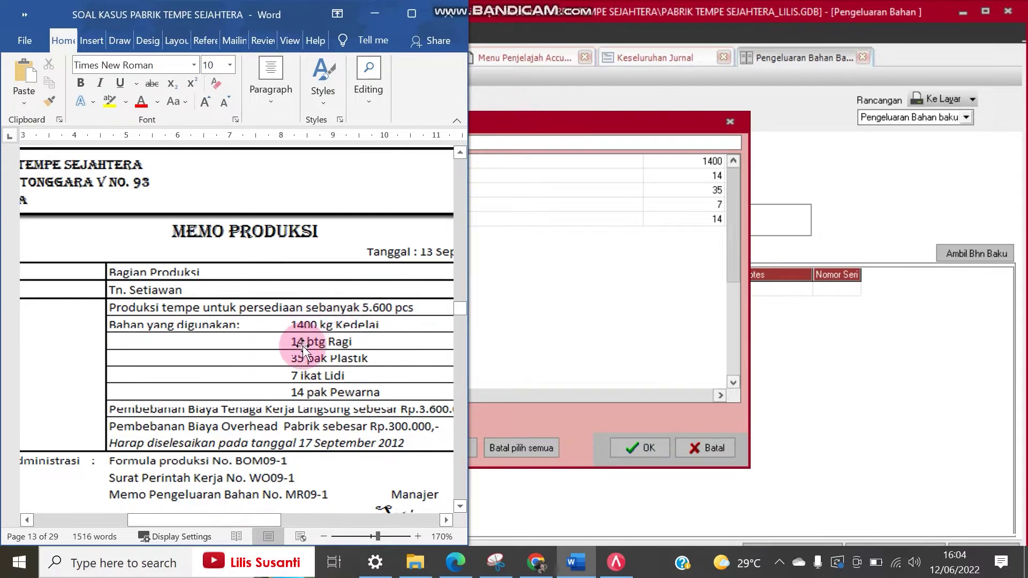
pyautogui.click(523, 405)
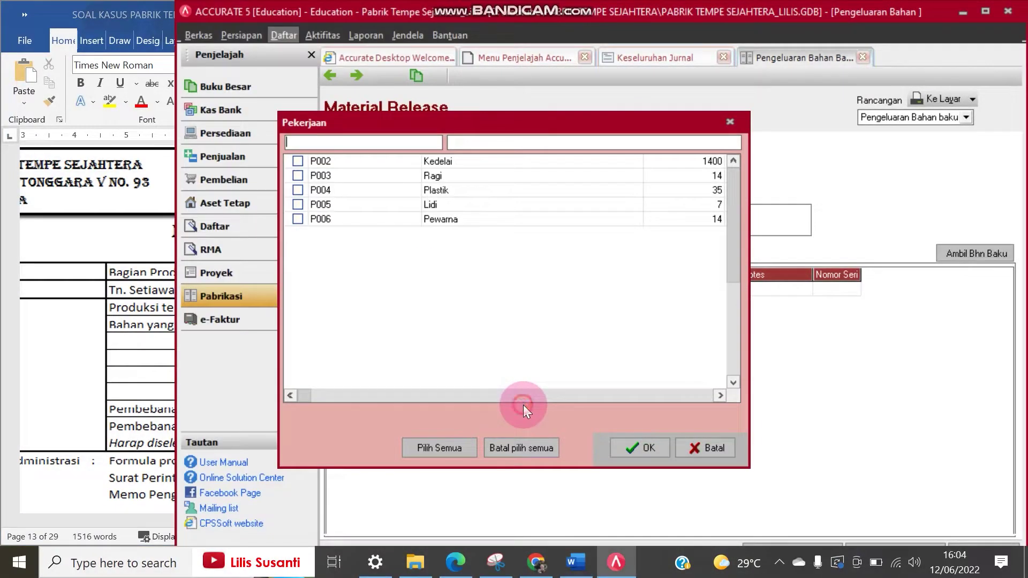
pyautogui.click(297, 161)
pyautogui.click(297, 176)
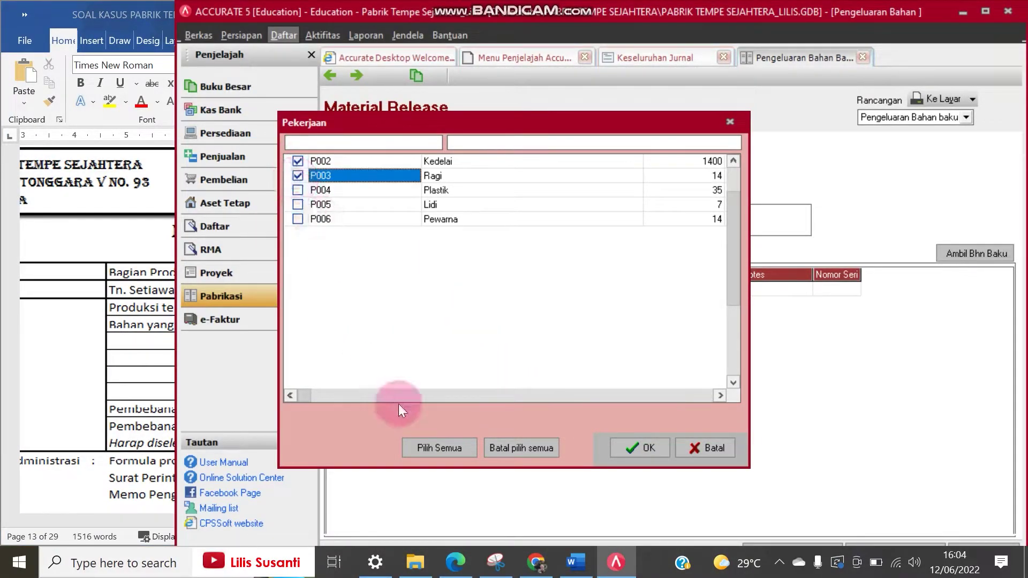
pyautogui.click(434, 447)
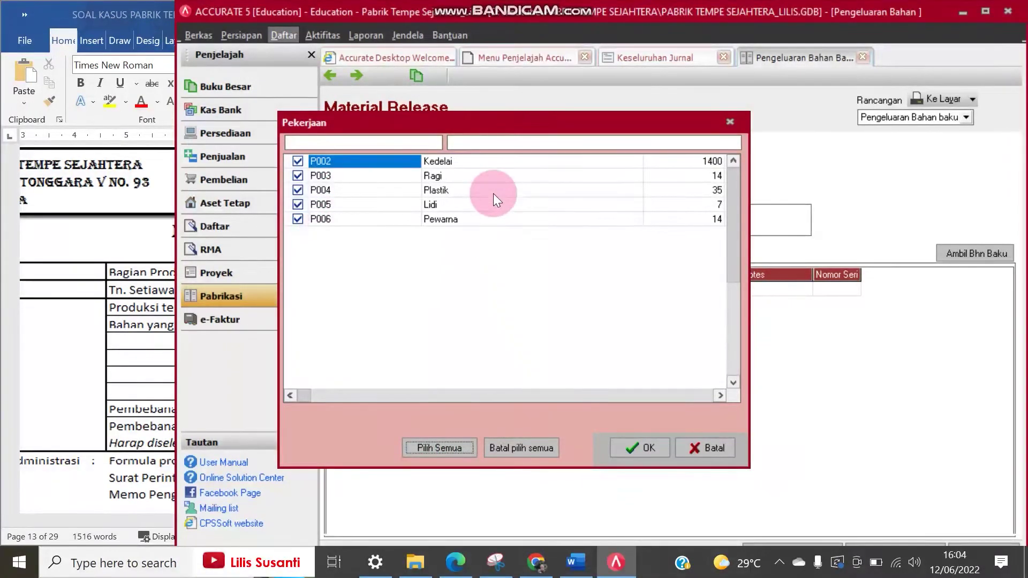
pyautogui.click(124, 293)
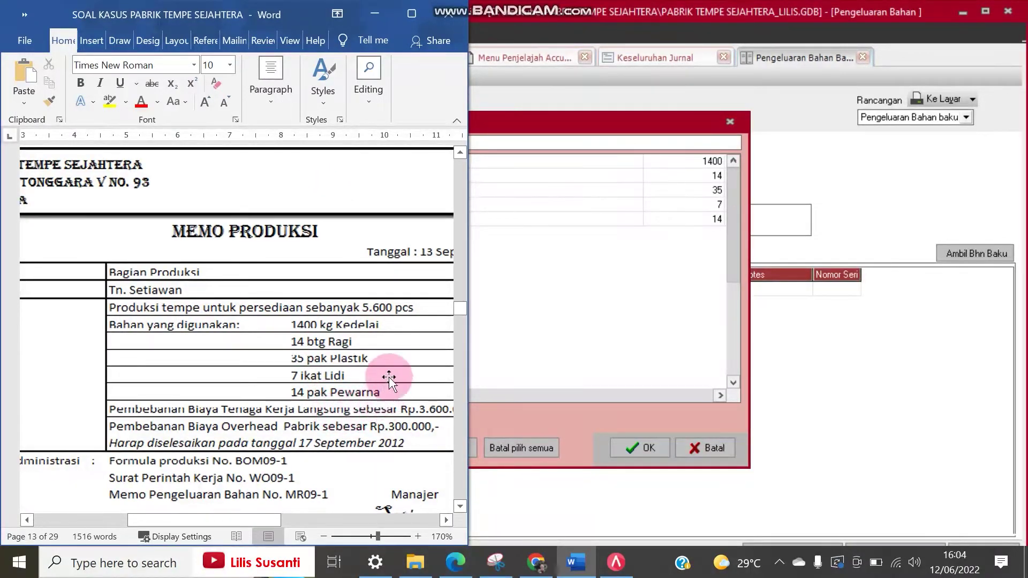
pyautogui.click(537, 415)
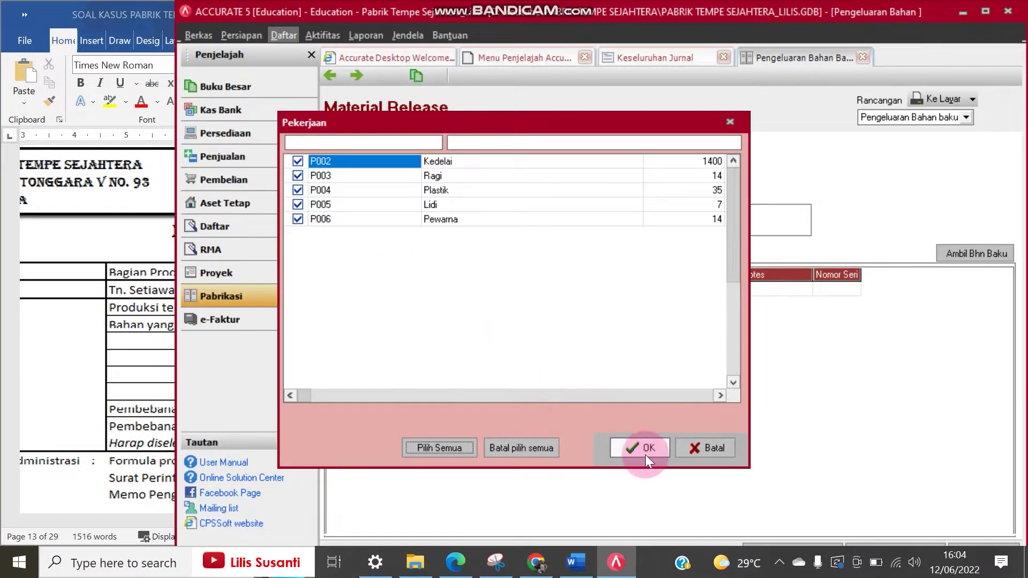
pyautogui.click(645, 453)
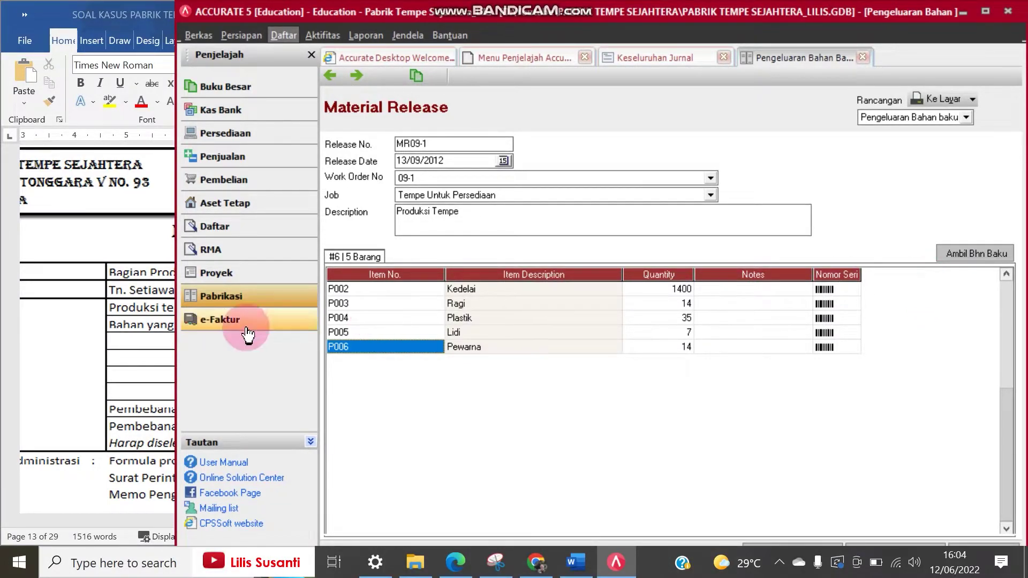
pyautogui.click(435, 288)
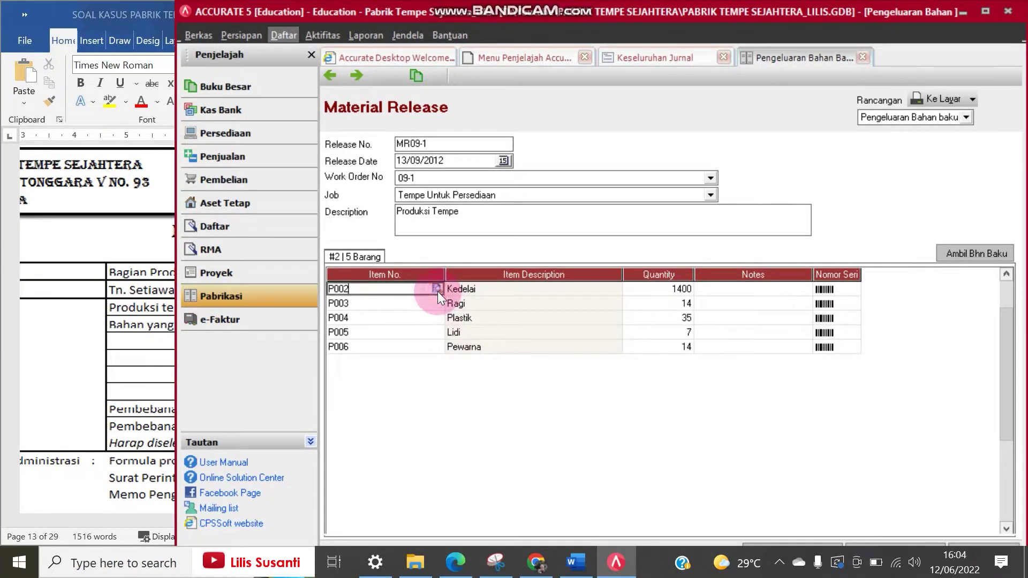
pyautogui.click(438, 291)
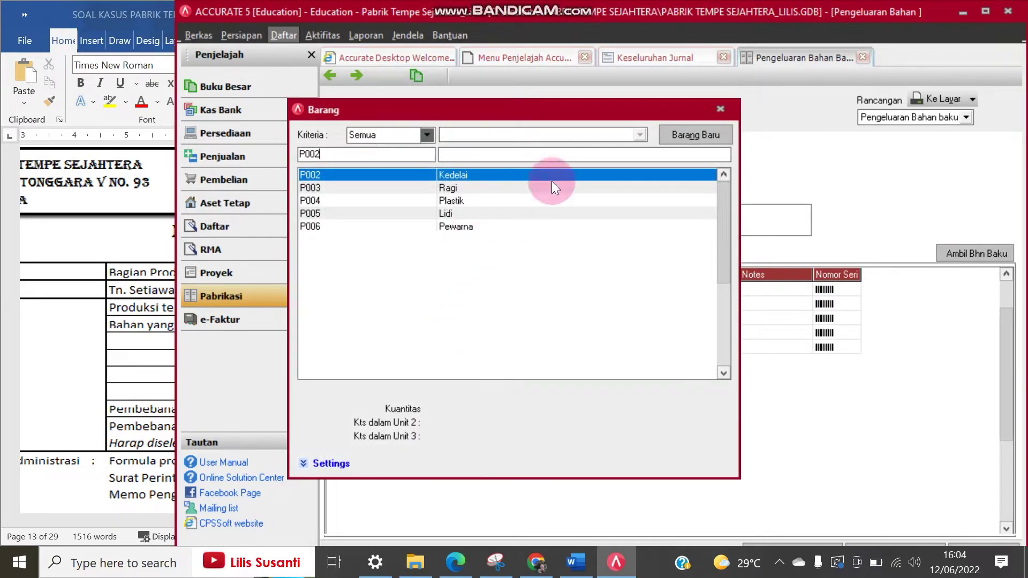
pyautogui.click(721, 108)
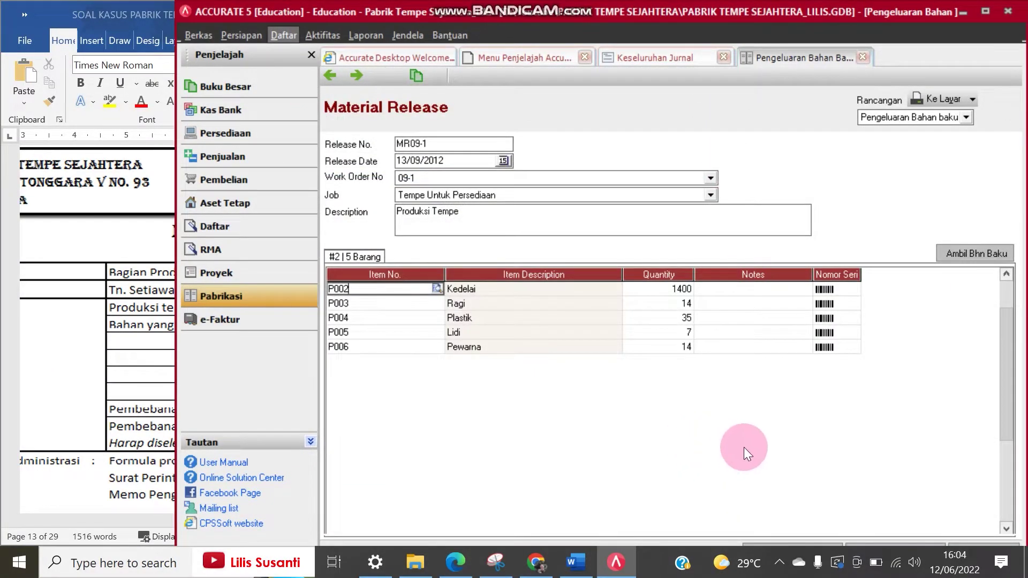
# Save and close material release MR09-1
pyautogui.click(875, 543)
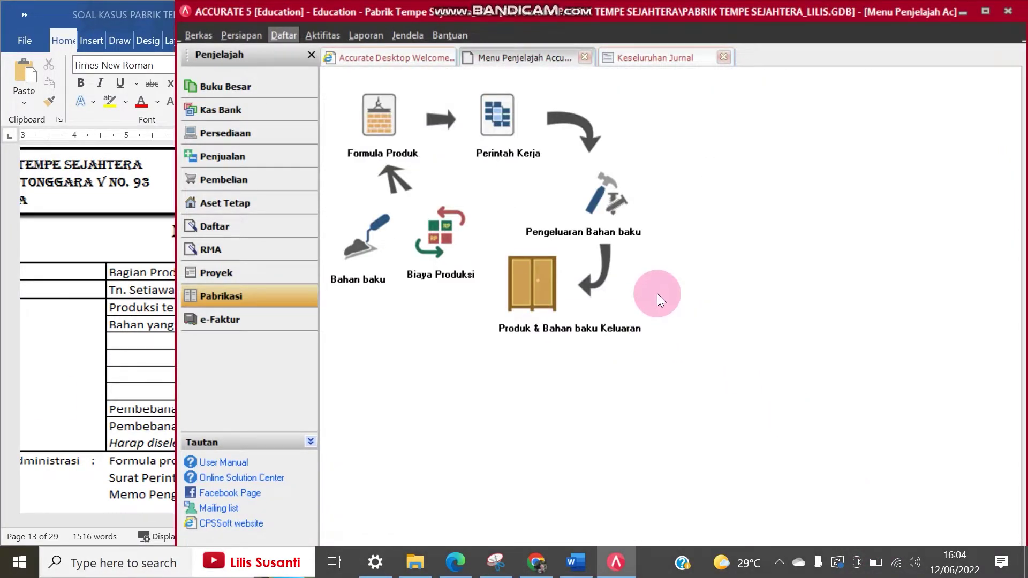
# Read the production memo in Word, then view Bill of Material 09-1 in ACCURATE 5
pyautogui.click(53, 396)
pyautogui.moveTo(143, 521); pyautogui.dragTo(114, 522)
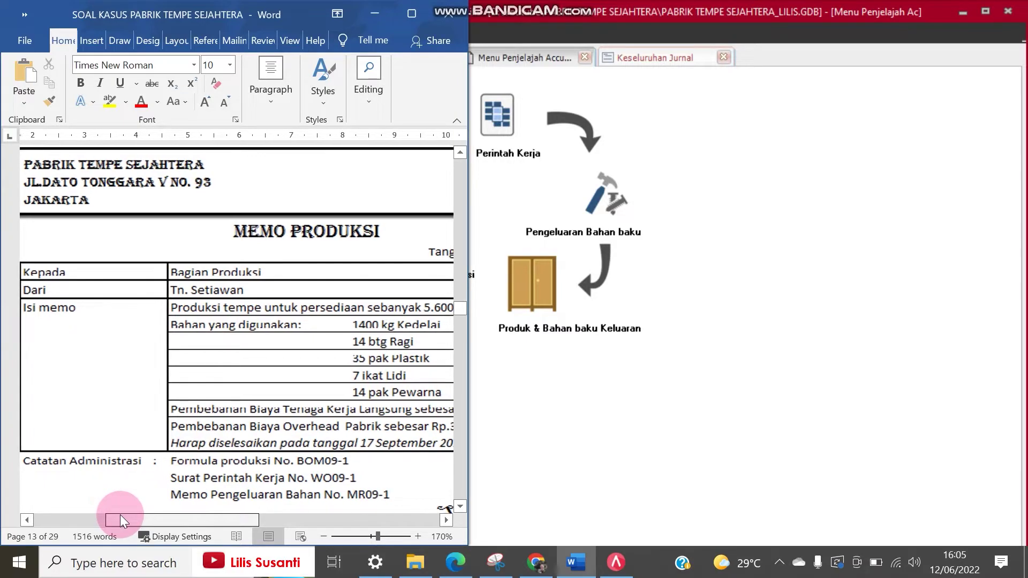
pyautogui.moveTo(120, 515); pyautogui.dragTo(131, 513)
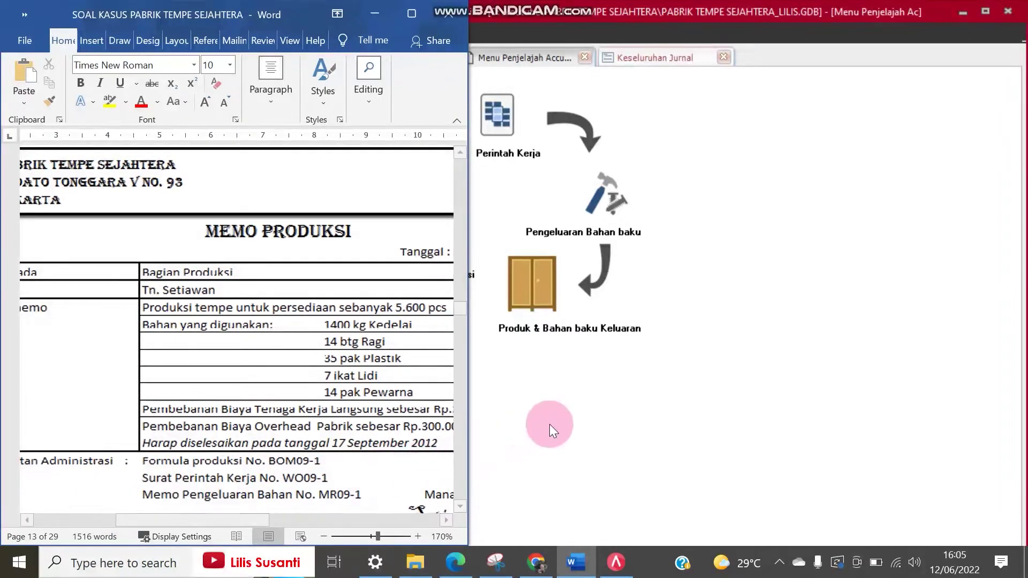
pyautogui.click(550, 425)
pyautogui.moveTo(379, 115)
pyautogui.mouseDown()
pyautogui.moveTo(488, 127)
pyautogui.moveTo(386, 123)
pyautogui.mouseUp()
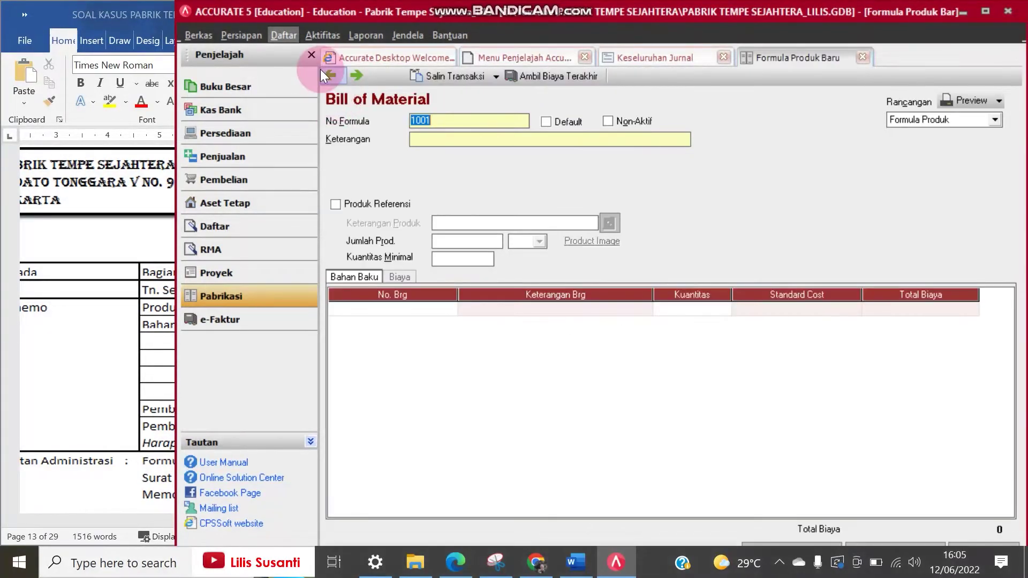
pyautogui.click(331, 76)
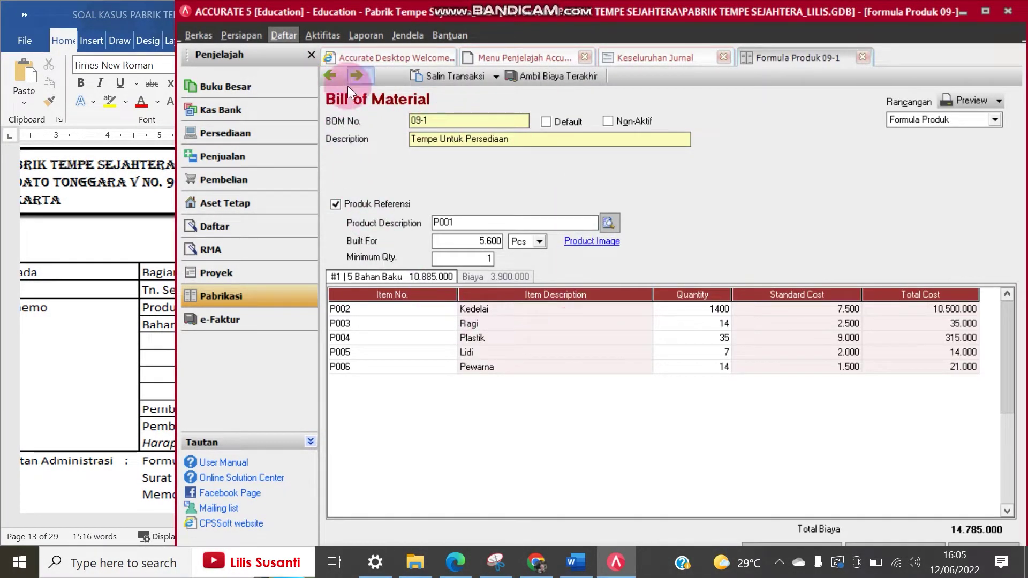
# Review the saved work order 09-1 and material release MR09-1
pyautogui.click(272, 297)
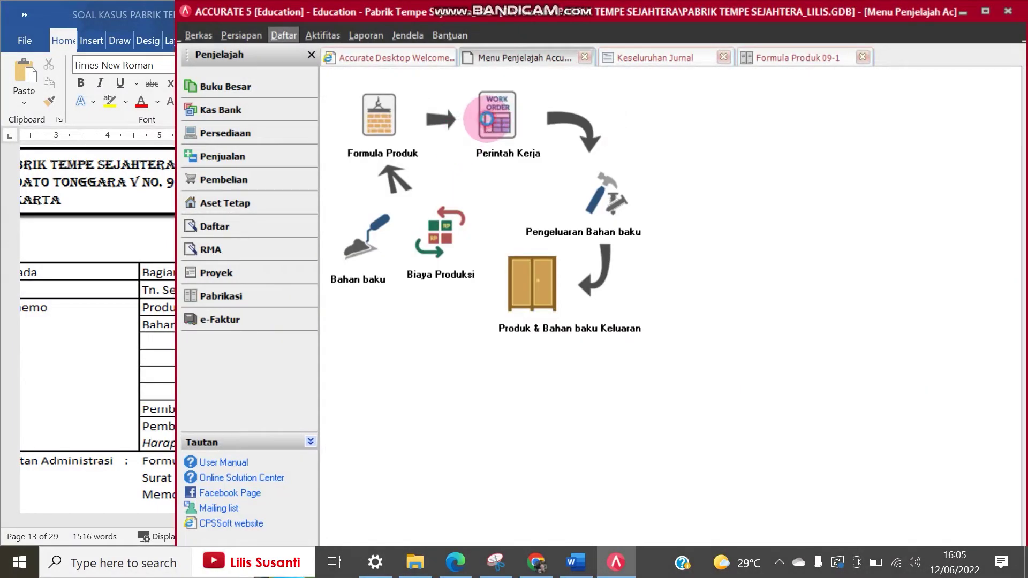
pyautogui.click(486, 119)
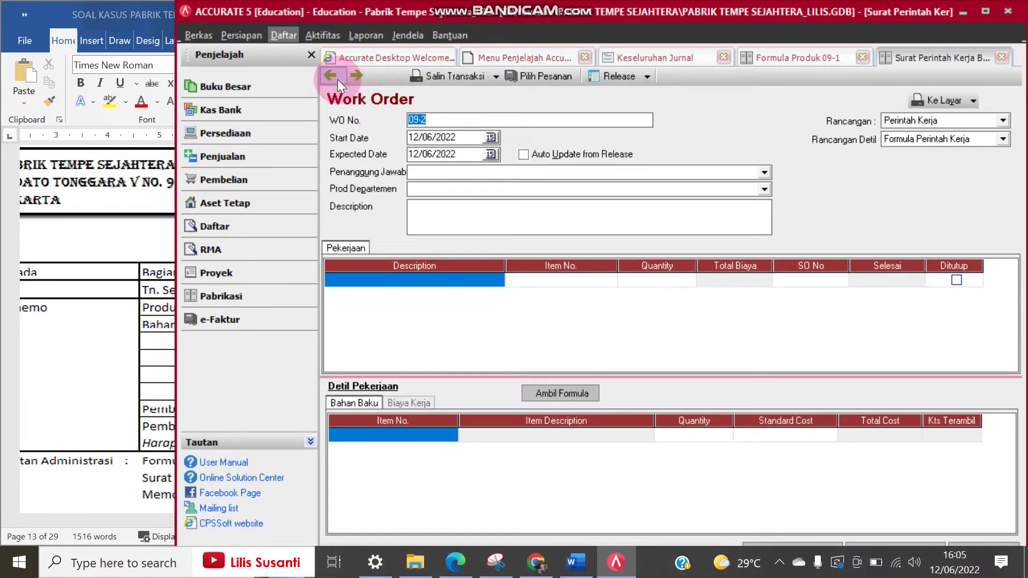
pyautogui.click(337, 79)
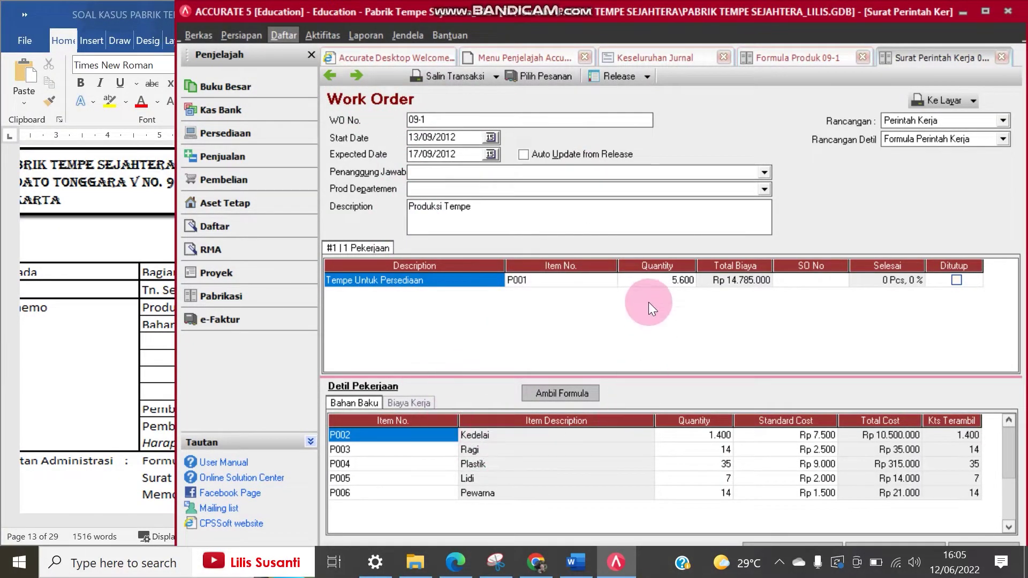
pyautogui.click(267, 304)
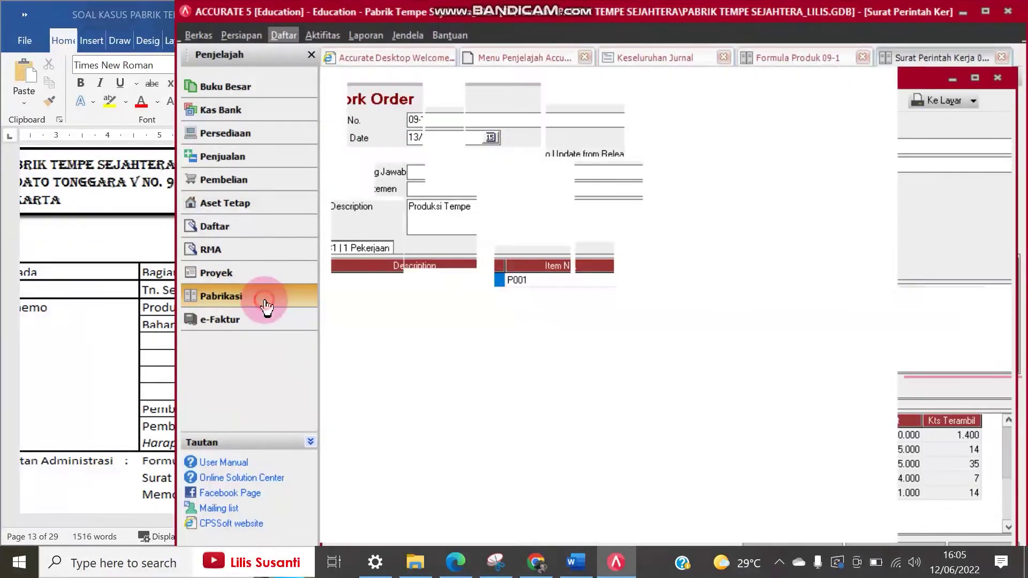
pyautogui.click(595, 219)
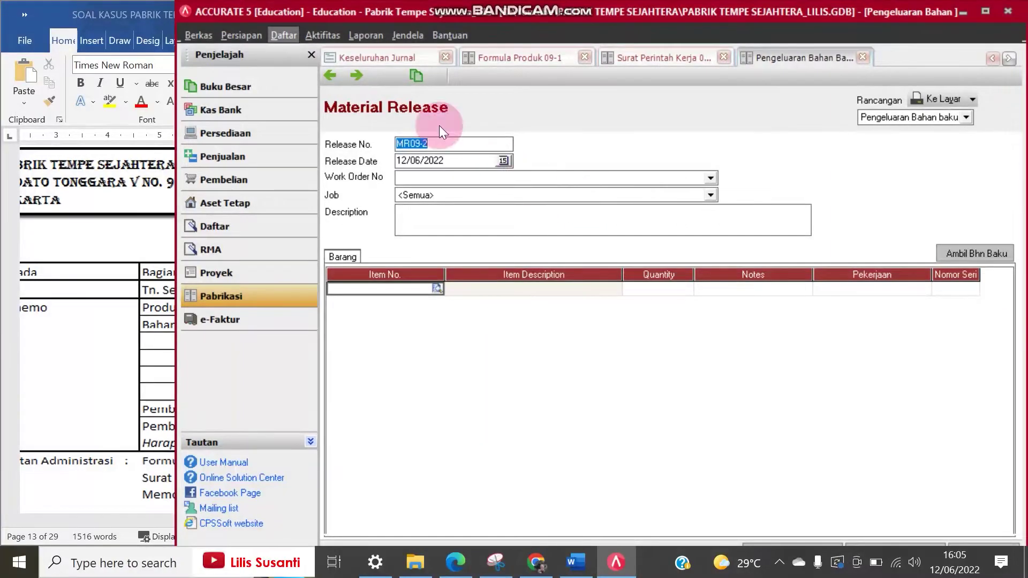
pyautogui.click(330, 75)
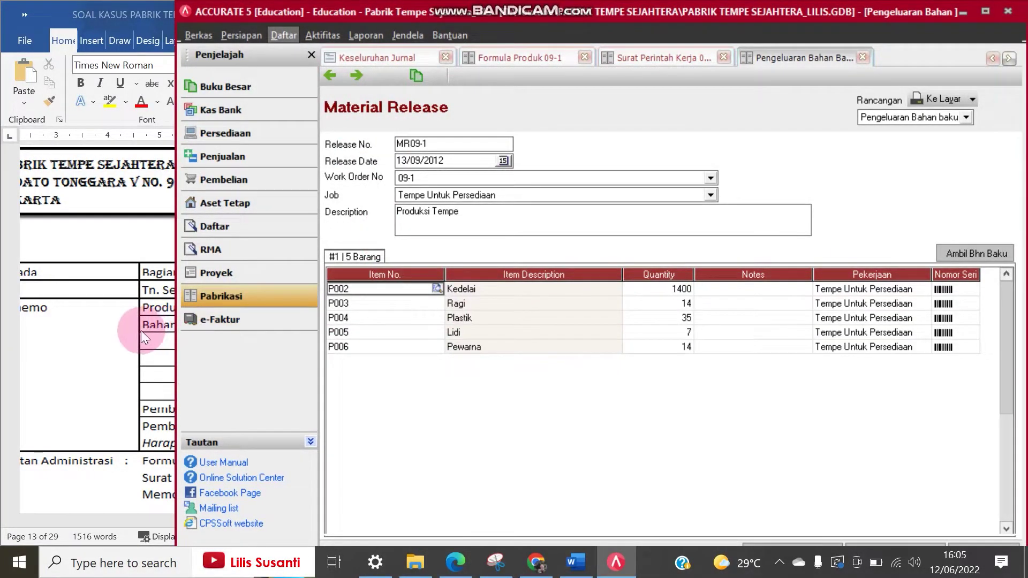
# Bring up Bill of Material 09-1 again and examine its raw materials
pyautogui.click(234, 259)
pyautogui.click(223, 295)
pyautogui.click(377, 138)
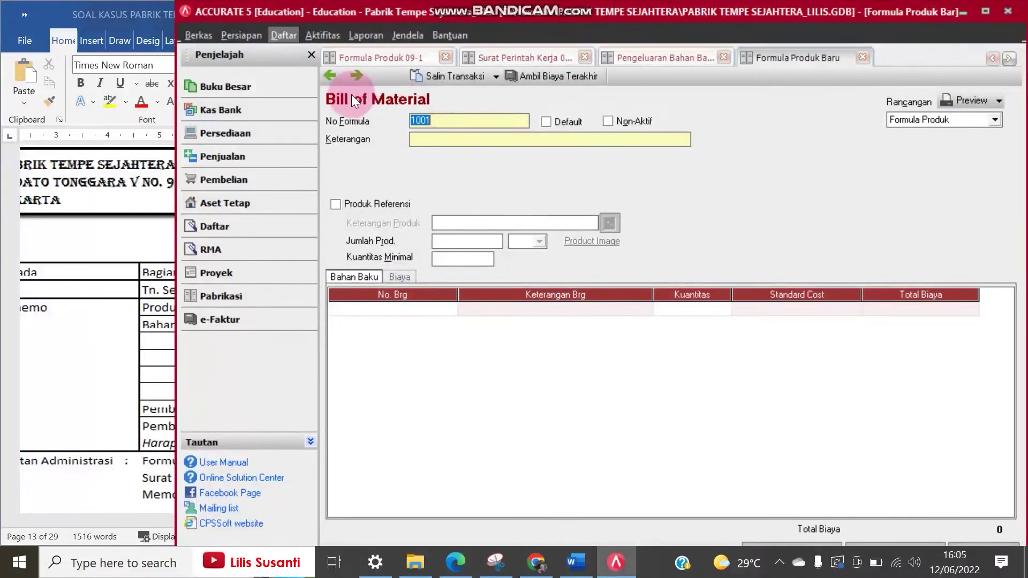
pyautogui.click(328, 75)
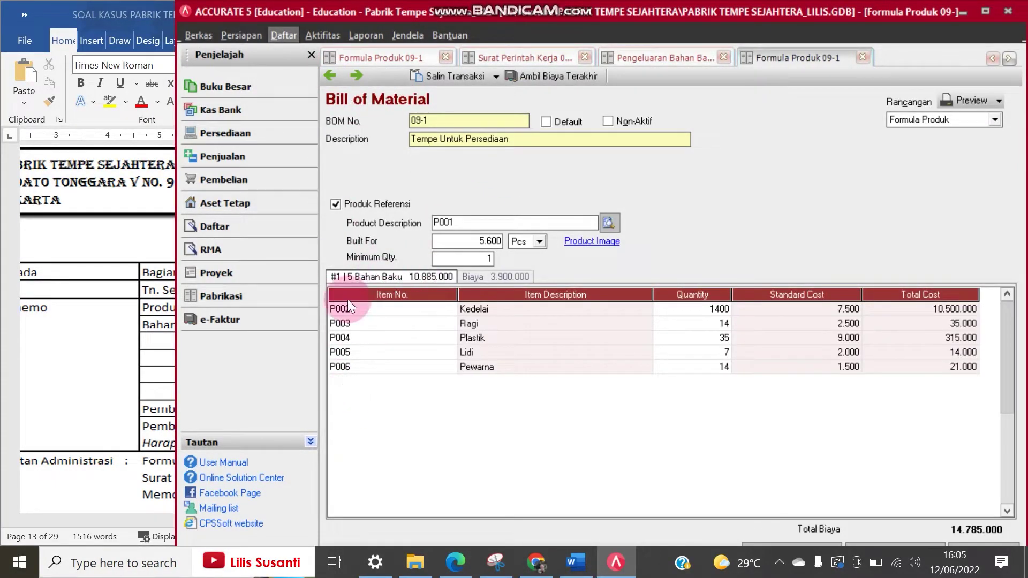
# List the inventory items, including those with zero quantity
pyautogui.click(251, 134)
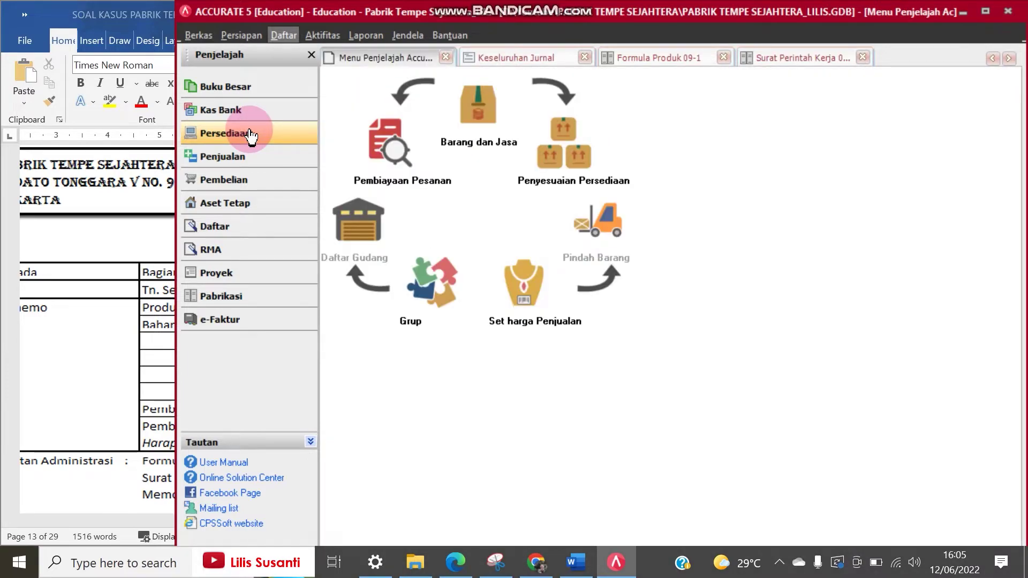
pyautogui.click(480, 123)
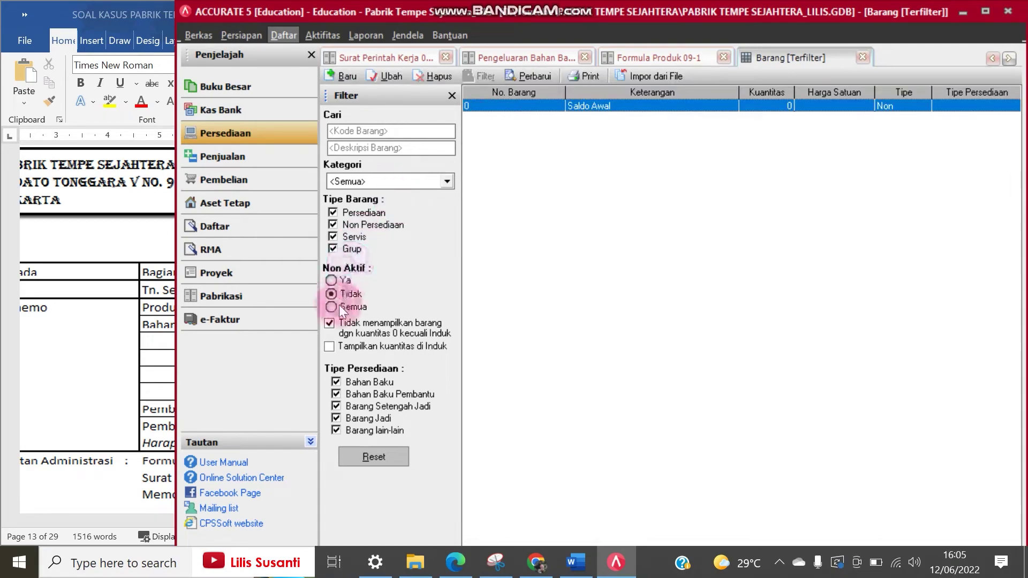
pyautogui.click(330, 323)
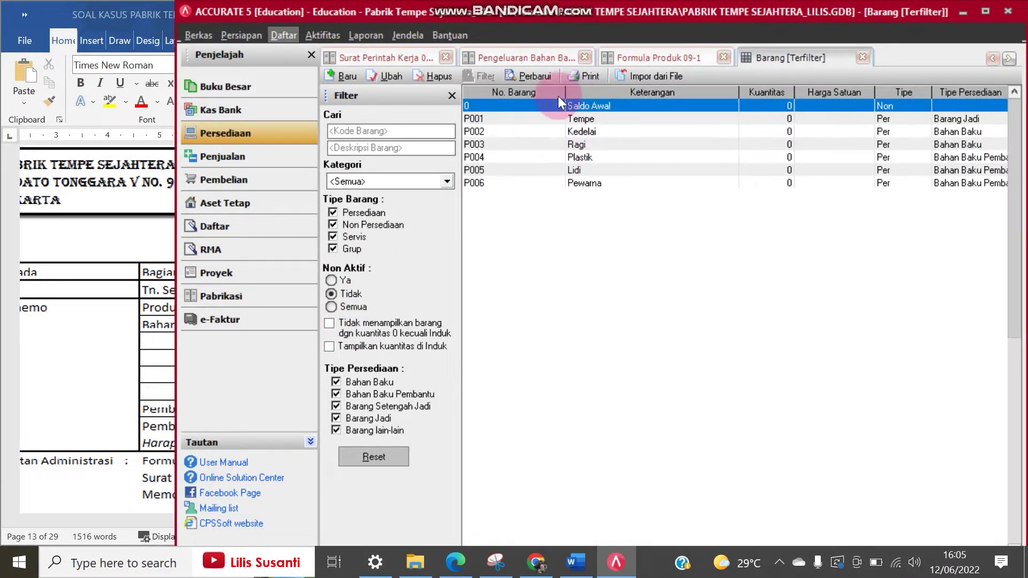
# Examine the inventory type of item P002 Kedelai and close its record
pyautogui.doubleClick(499, 130)
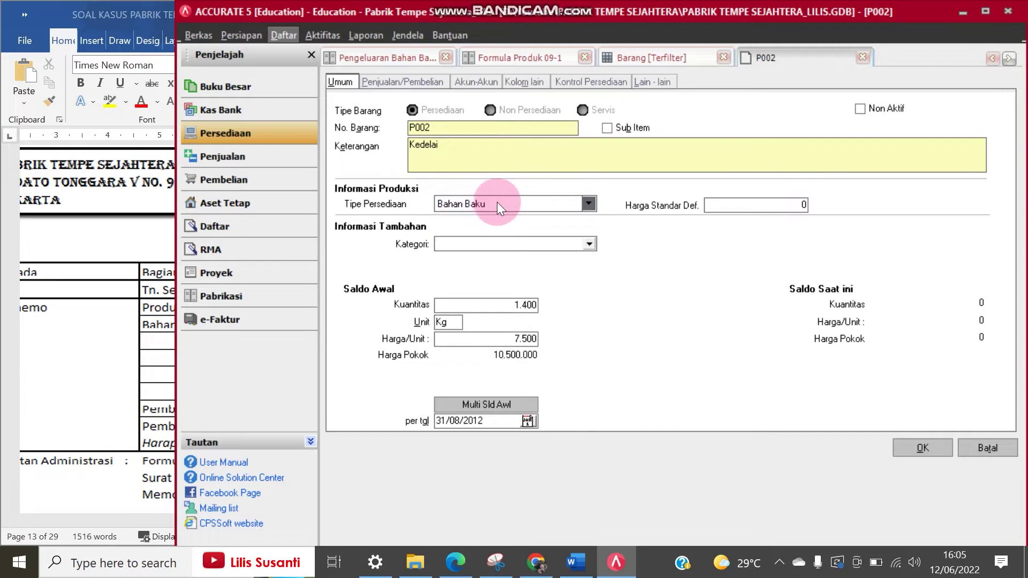
pyautogui.click(587, 205)
pyautogui.click(643, 248)
pyautogui.click(356, 88)
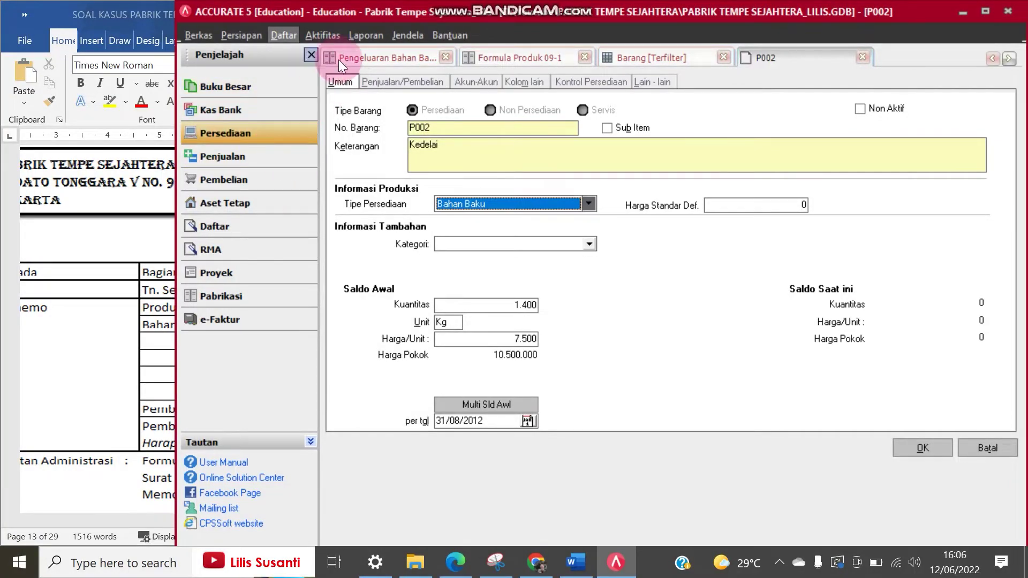
pyautogui.click(863, 55)
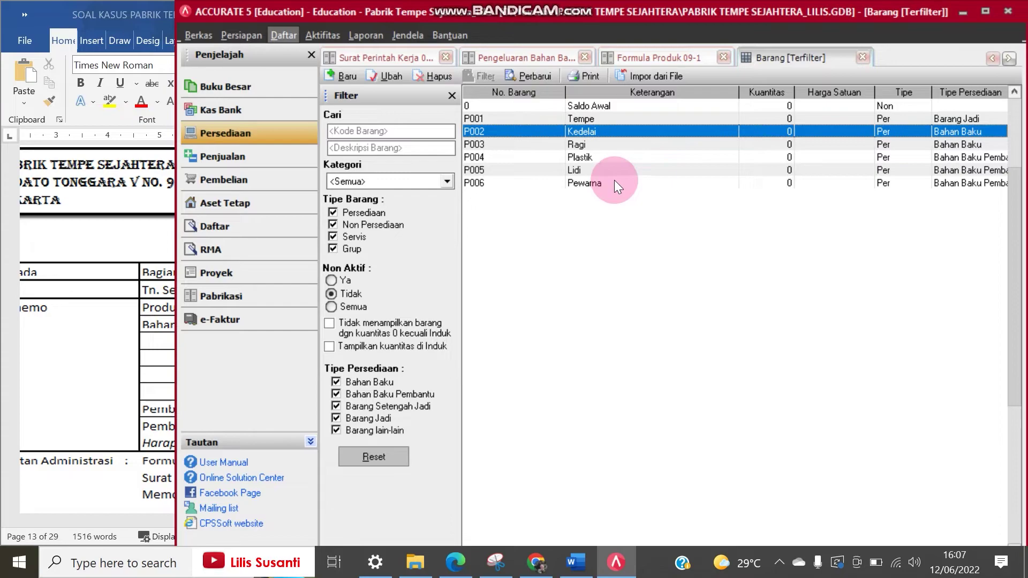
# Examine the inventory type of item P006 Pewarna and close its record without changes
pyautogui.click(615, 182)
pyautogui.doubleClick(614, 182)
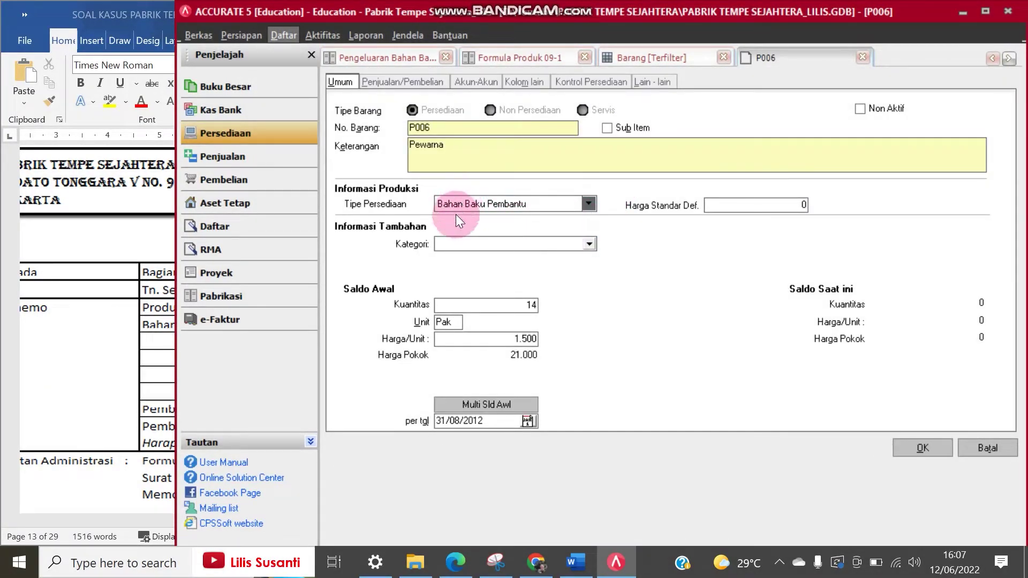
pyautogui.click(720, 345)
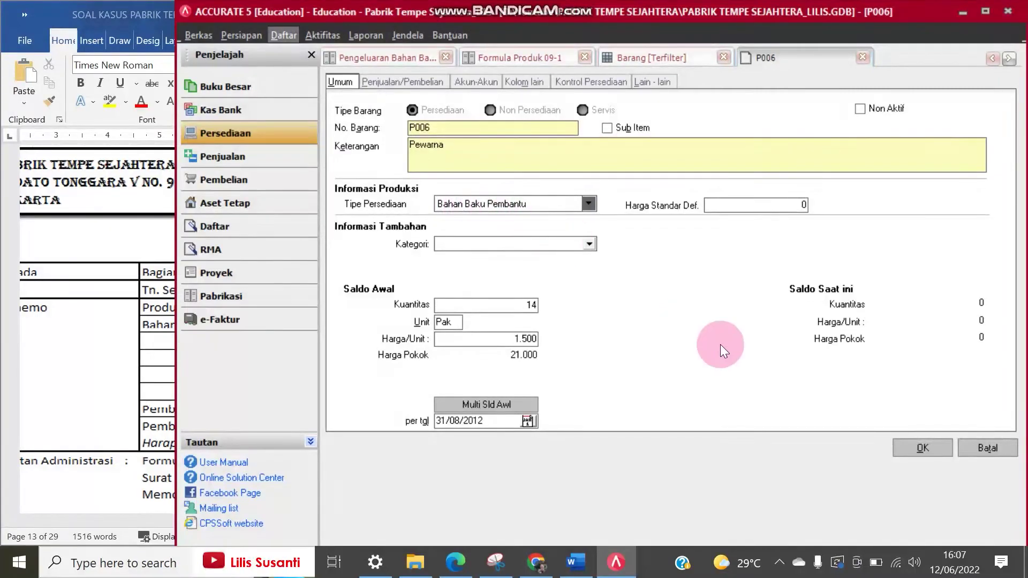
pyautogui.click(951, 451)
pyautogui.click(851, 403)
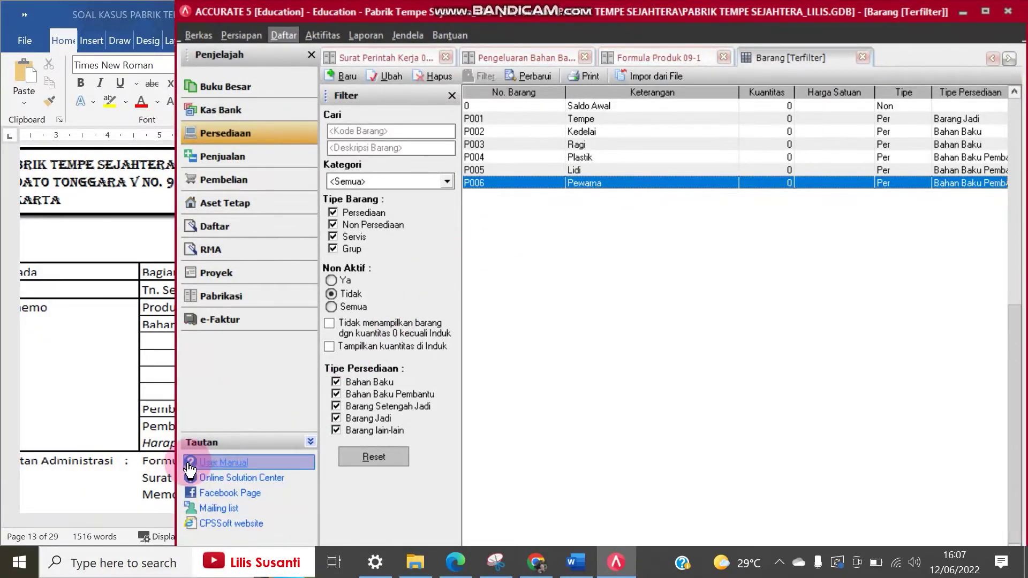
# Consult the production memo in Word and examine the cost lines of Bill of Material 09-1 in ACCURATE 5
pyautogui.moveTo(179, 439); pyautogui.dragTo(214, 435)
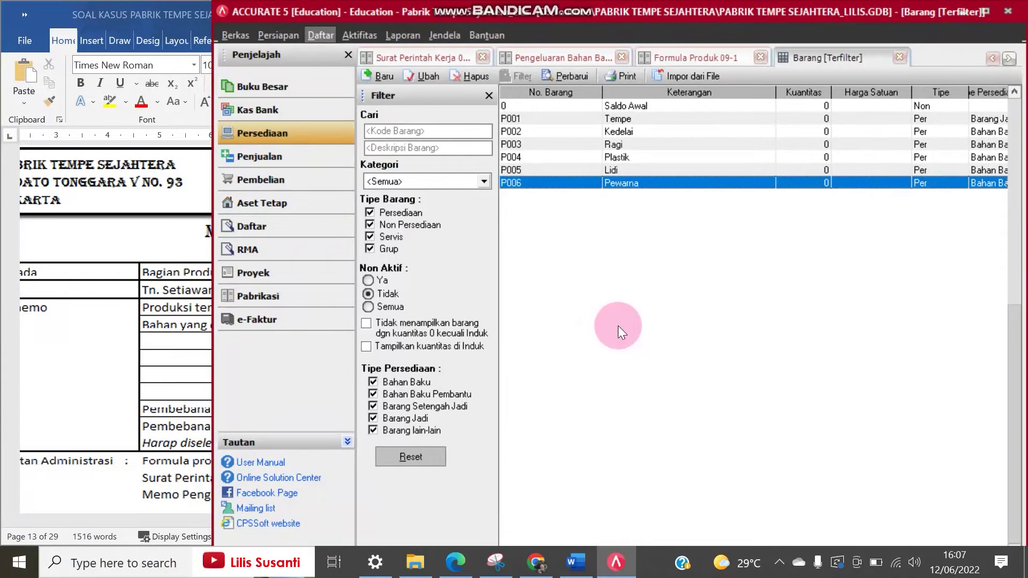
pyautogui.click(159, 474)
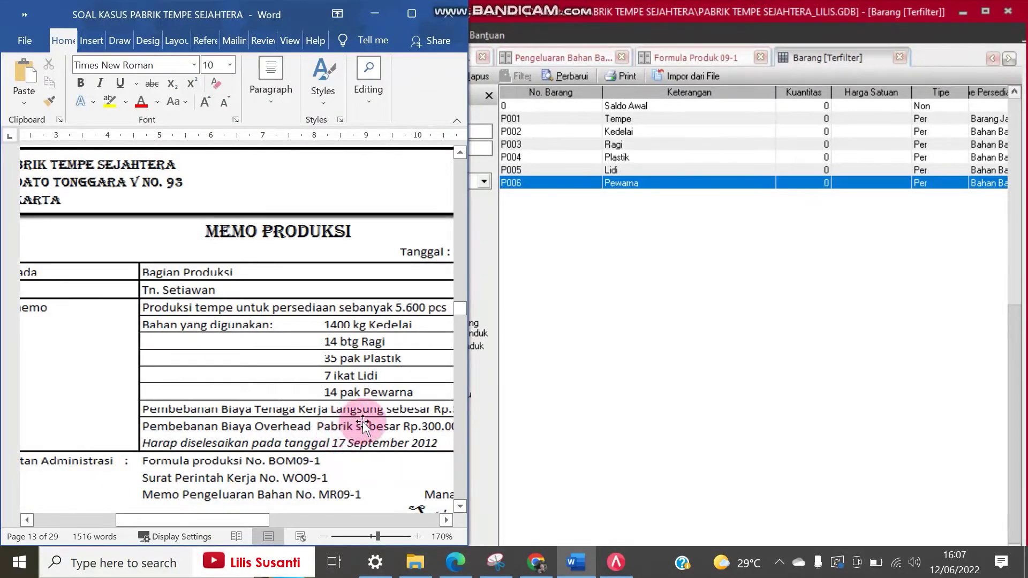
pyautogui.click(593, 328)
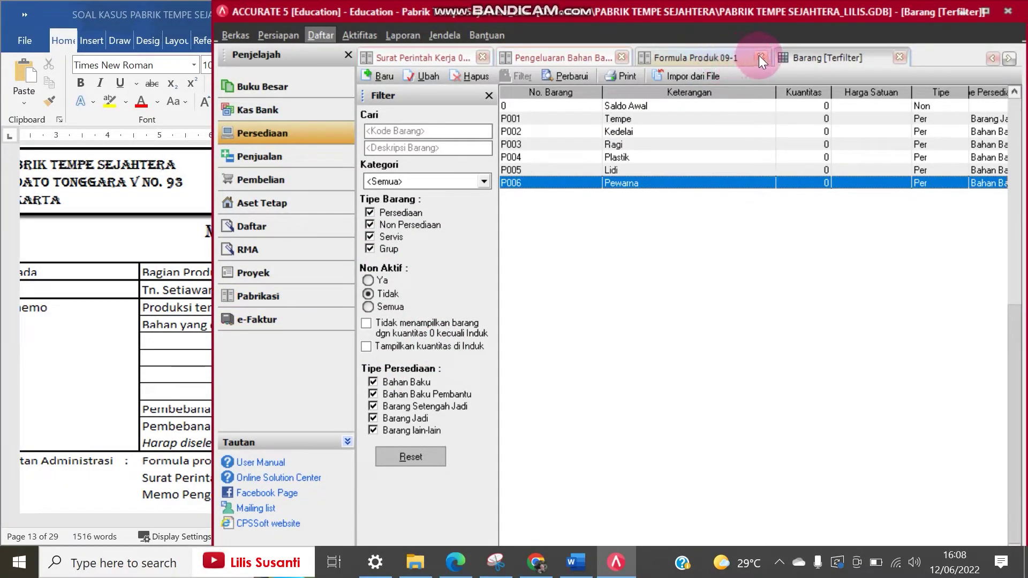
pyautogui.click(734, 58)
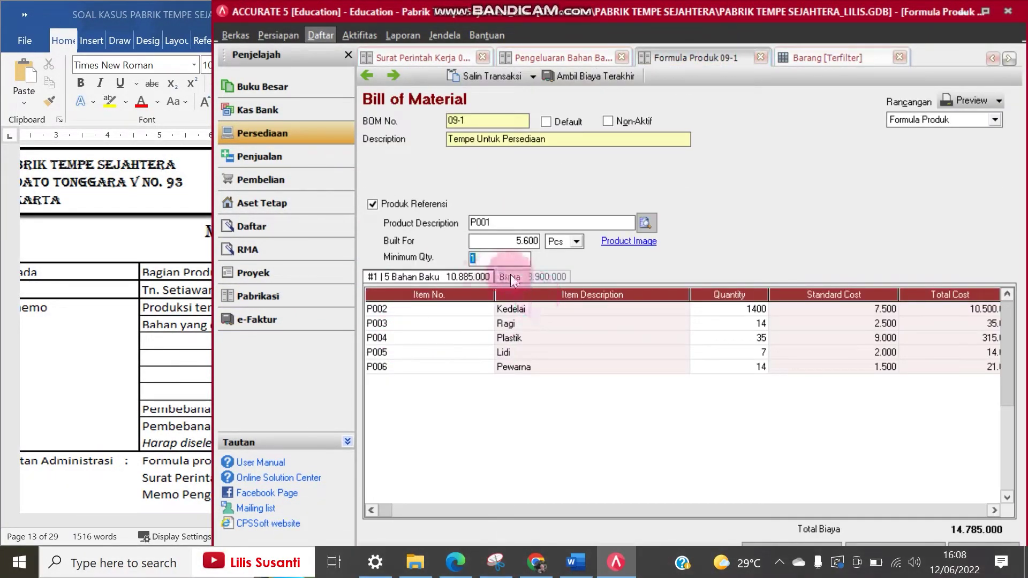
pyautogui.click(511, 276)
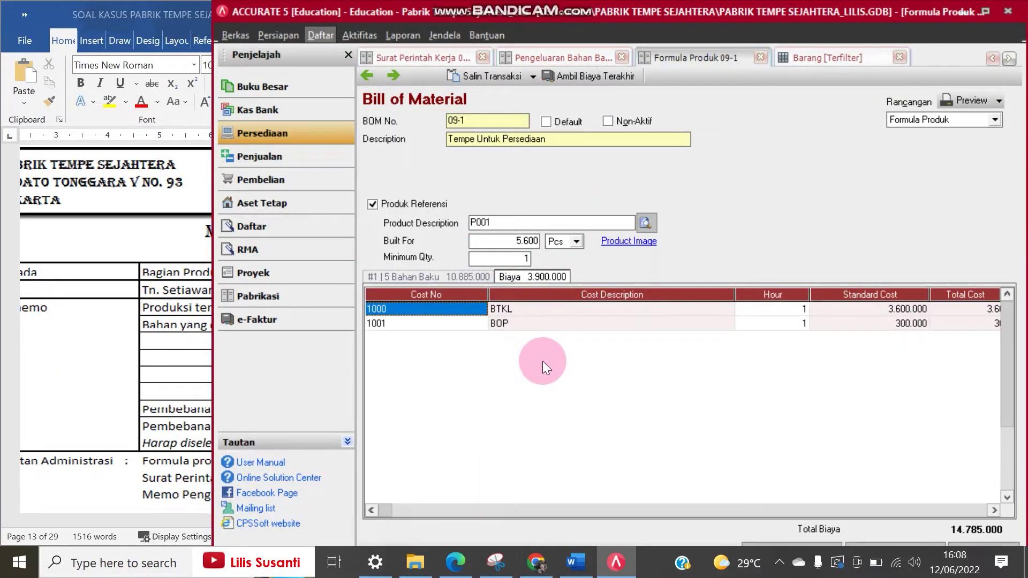
# Examine the BTKL record, number 1000, in the production cost list
pyautogui.click(278, 297)
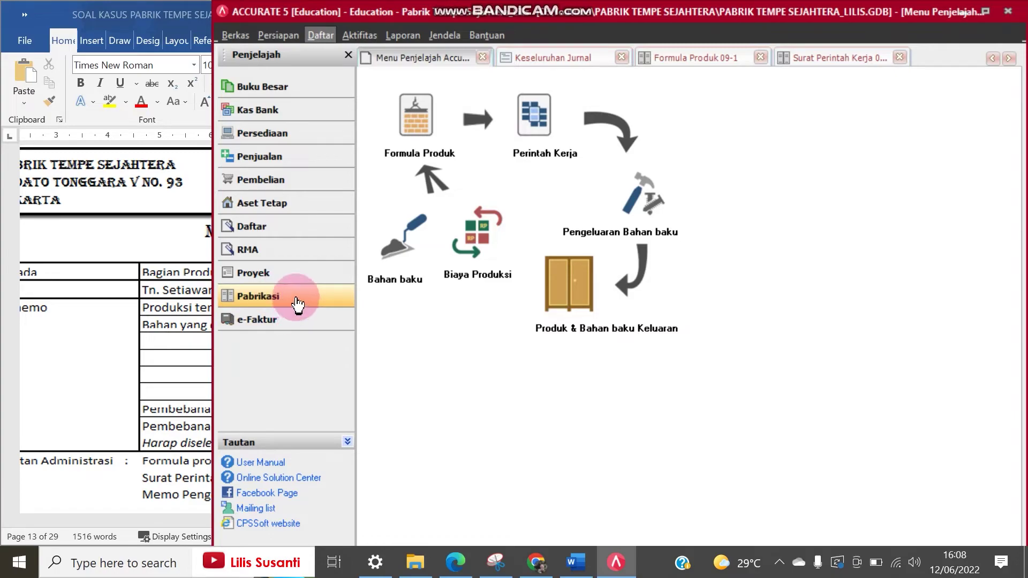
pyautogui.click(483, 249)
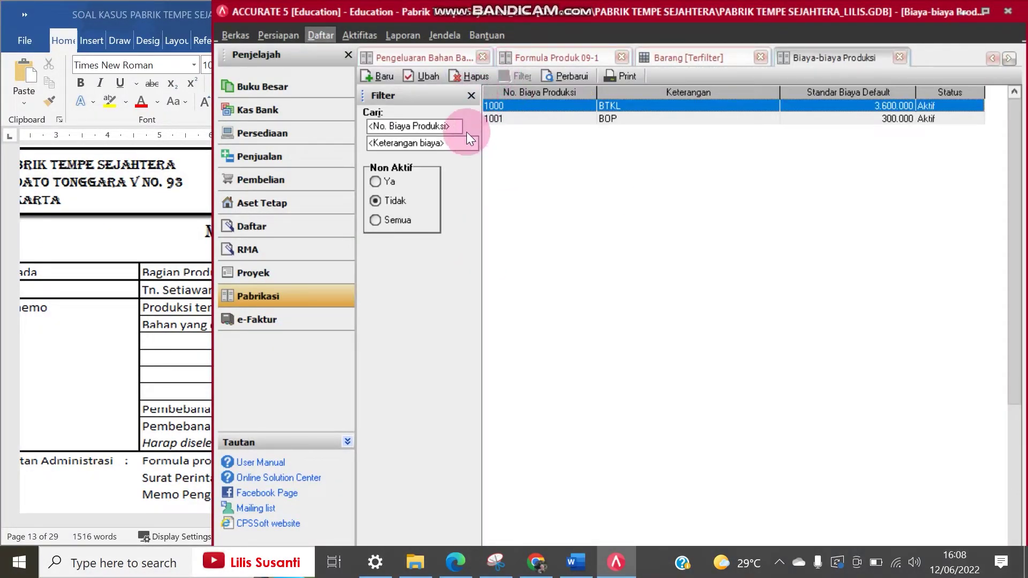
pyautogui.doubleClick(521, 106)
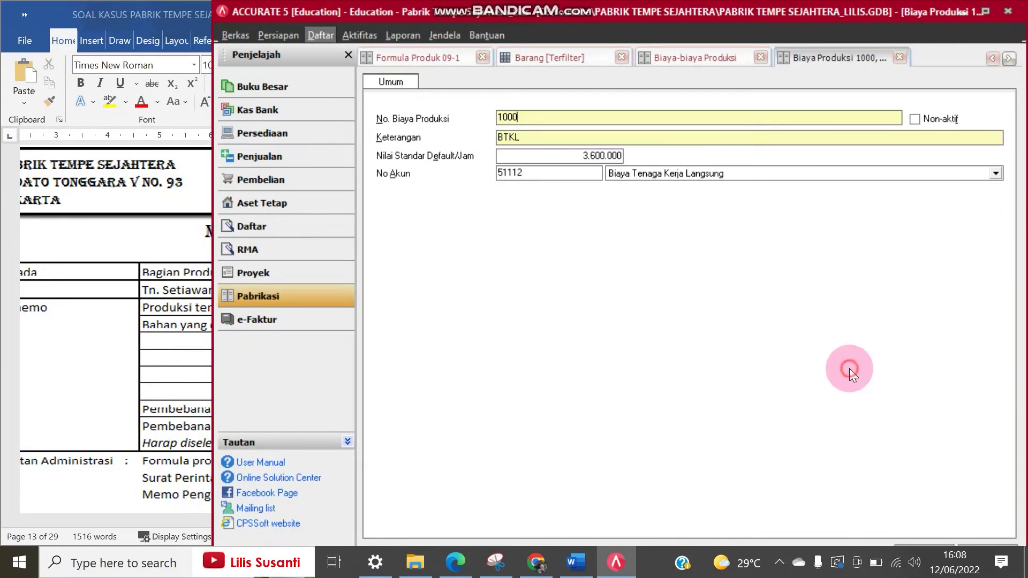
# Compare the costs and raw materials of Bill of Material 09-1 with the production memo in Word
pyautogui.click(443, 63)
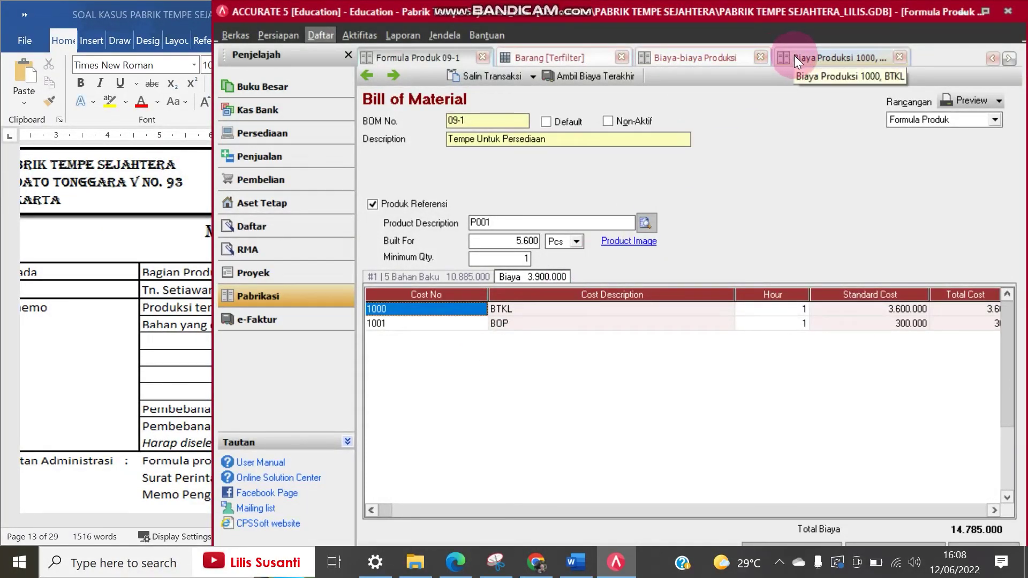
pyautogui.click(143, 394)
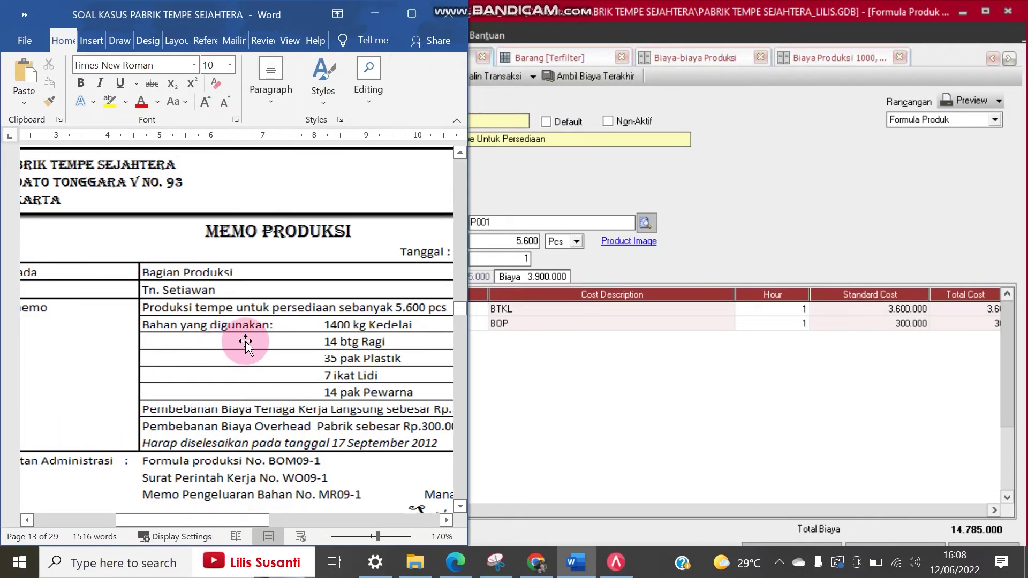
pyautogui.click(542, 420)
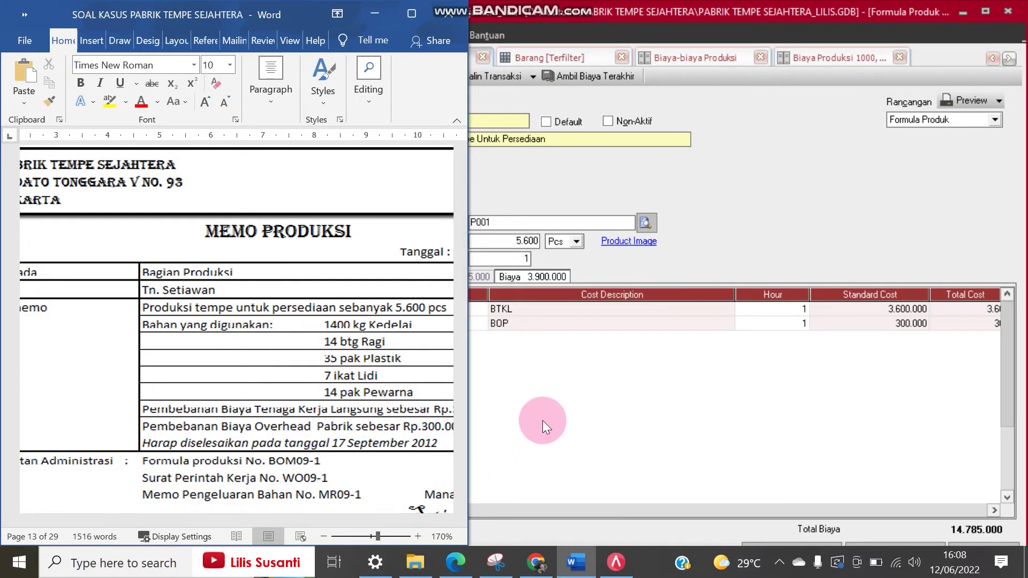
pyautogui.click(478, 265)
pyautogui.click(458, 279)
pyautogui.click(96, 351)
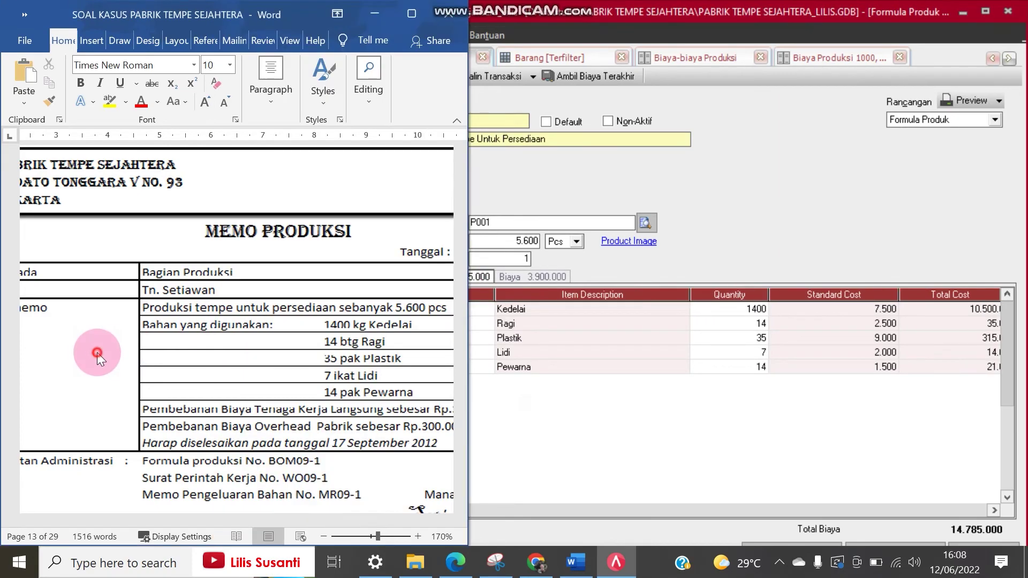